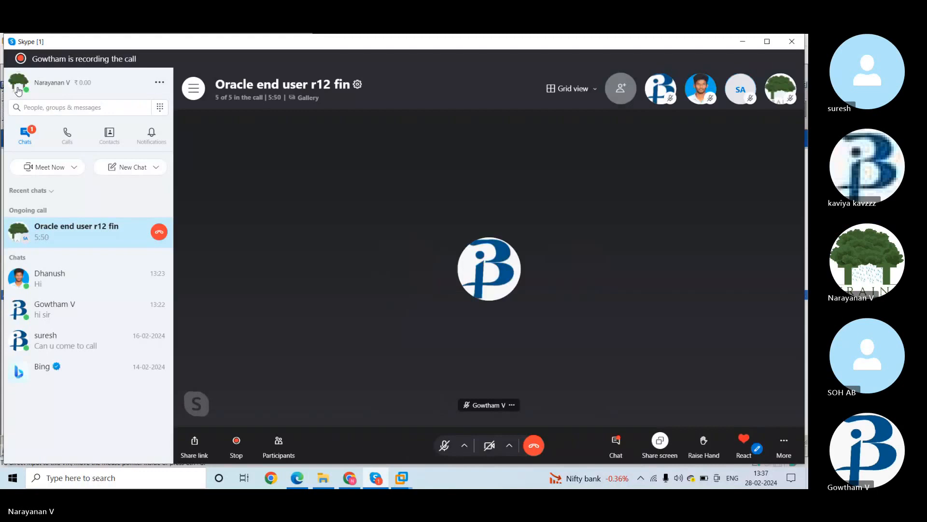
{"action": "left_click", "coordinate": [159, 85]}
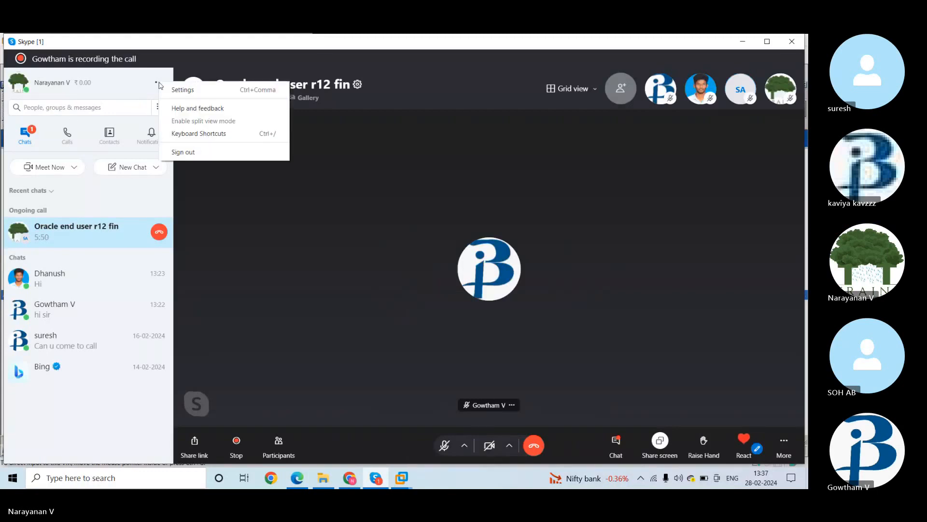
{"action": "left_click", "coordinate": [237, 198]}
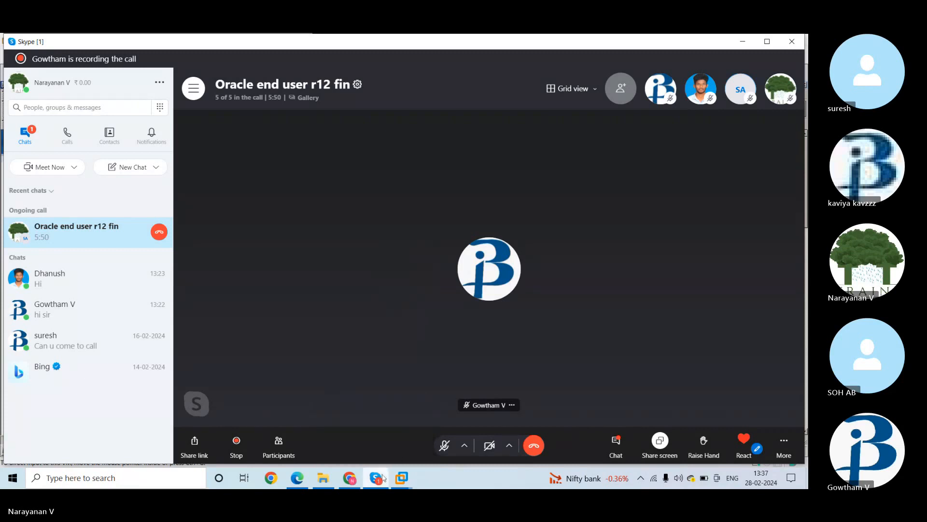
{"action": "mouse_move", "coordinate": [384, 477]}
{"action": "left_click", "coordinate": [383, 429]}
{"action": "left_click", "coordinate": [155, 81]}
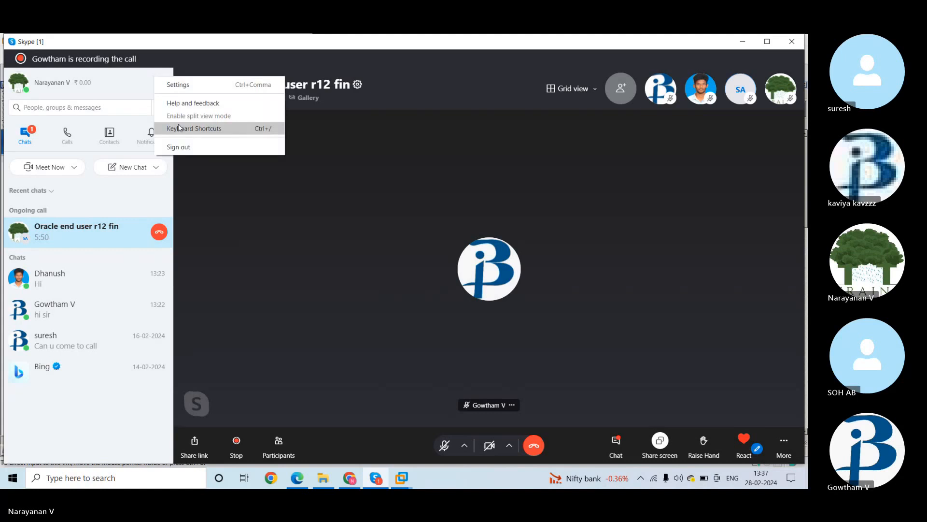
{"action": "left_click", "coordinate": [530, 145]}
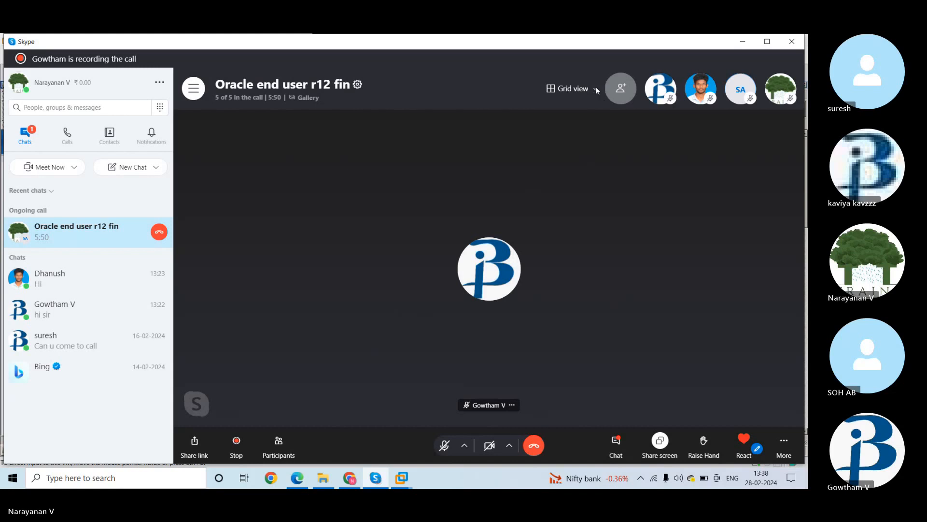
{"action": "double_click", "coordinate": [596, 89]}
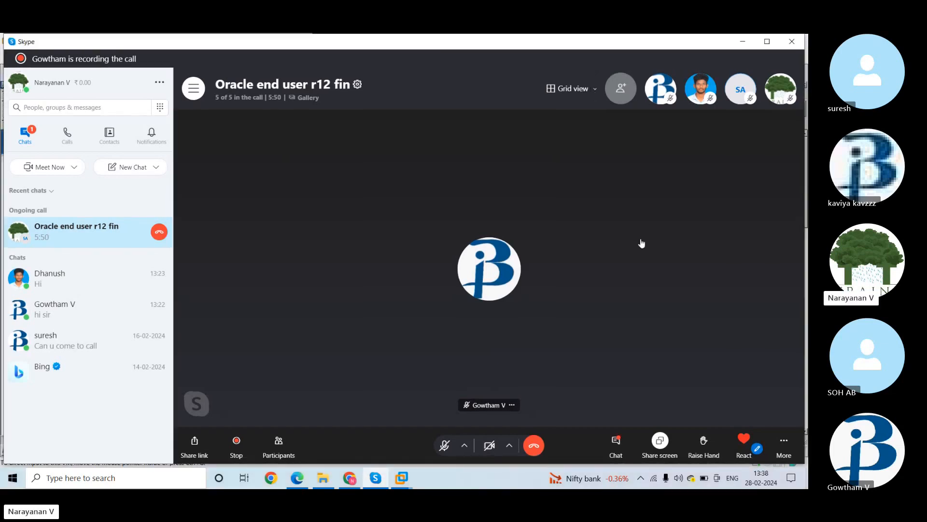
{"action": "left_click", "coordinate": [783, 441]}
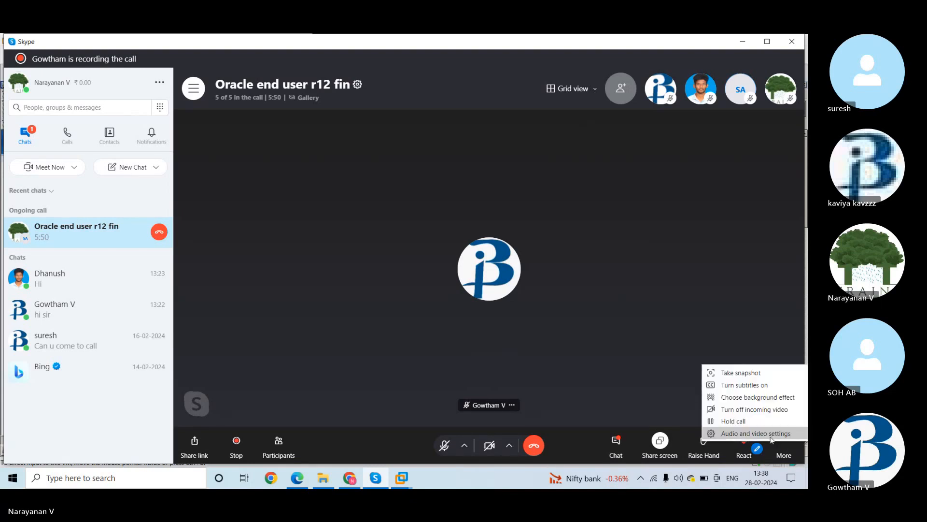
{"action": "left_click", "coordinate": [708, 271]}
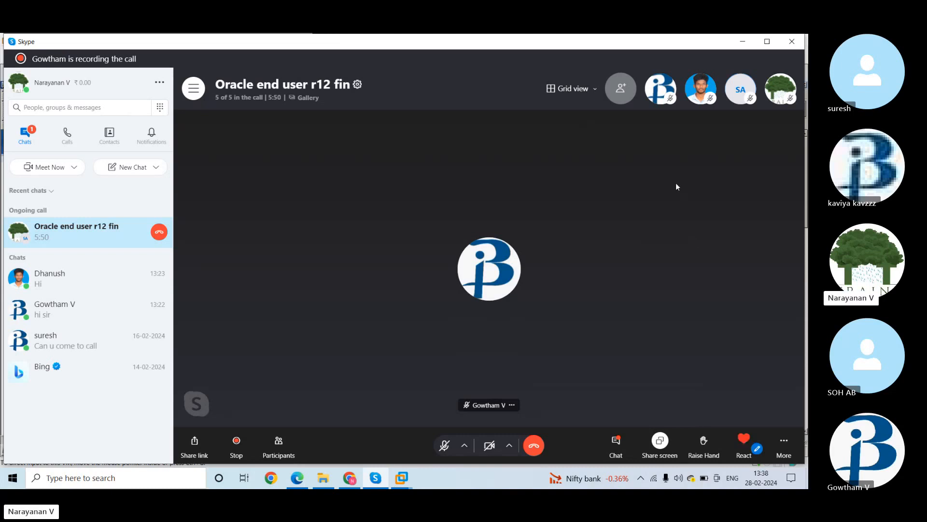
{"action": "double_click", "coordinate": [595, 90]}
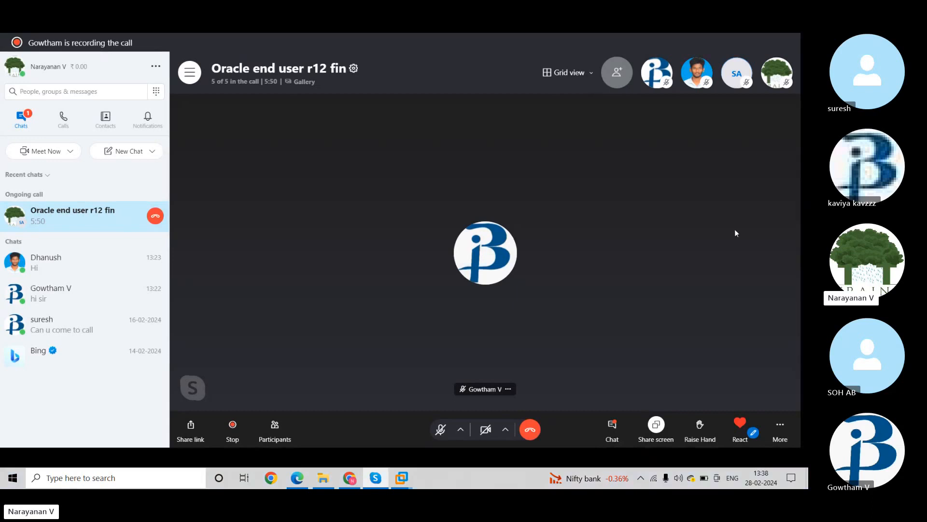
{"action": "left_click", "coordinate": [441, 429]}
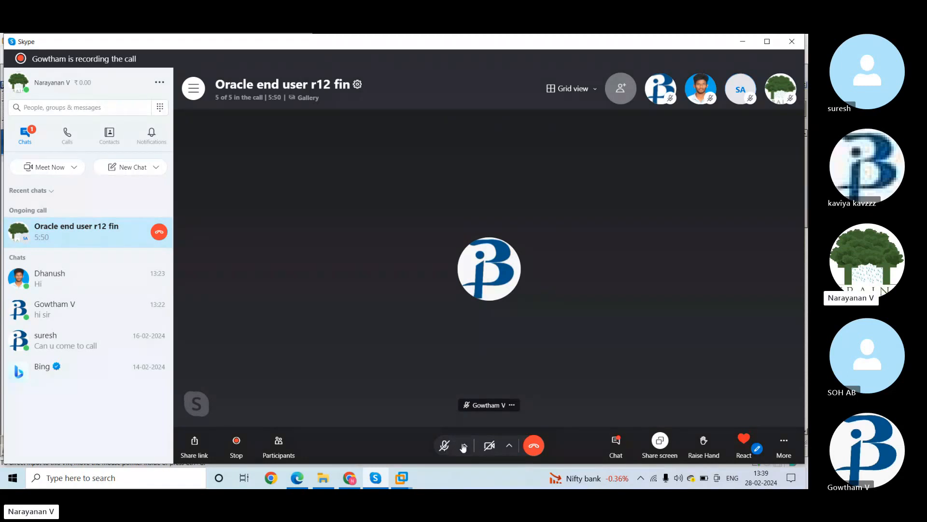
{"action": "double_click", "coordinate": [463, 448]}
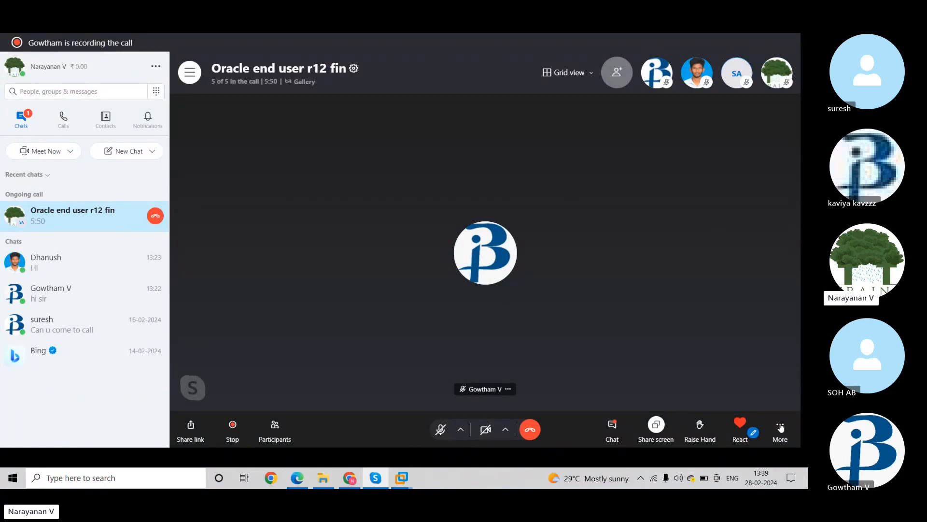
{"action": "left_click", "coordinate": [781, 427]}
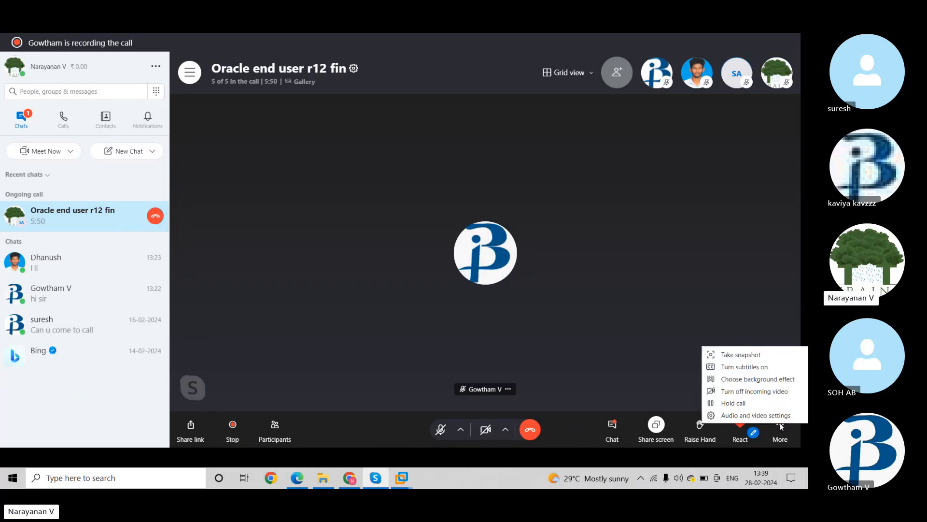
{"action": "left_click", "coordinate": [643, 292]}
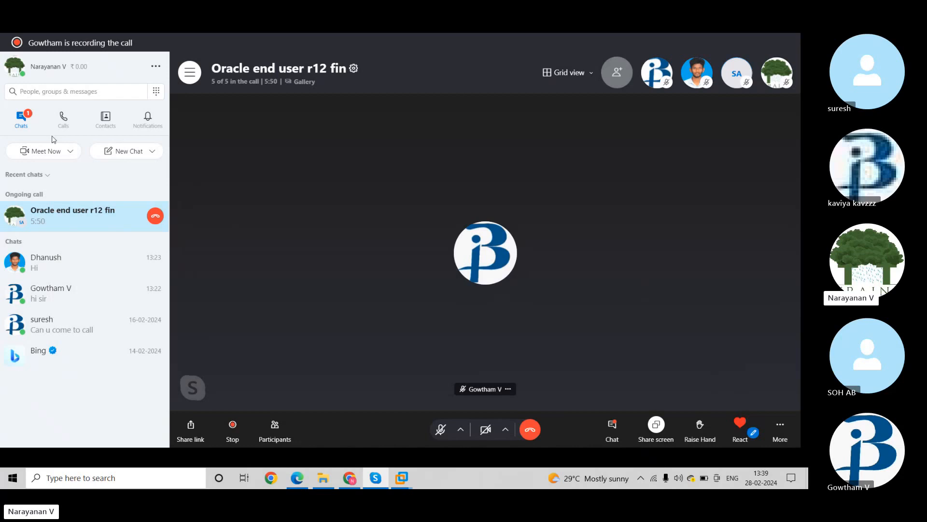
Find Skype by searching Windows for "sky", launch it, and bring its ongoing call window to the front.
{"action": "key", "text": "alt+Tab"}
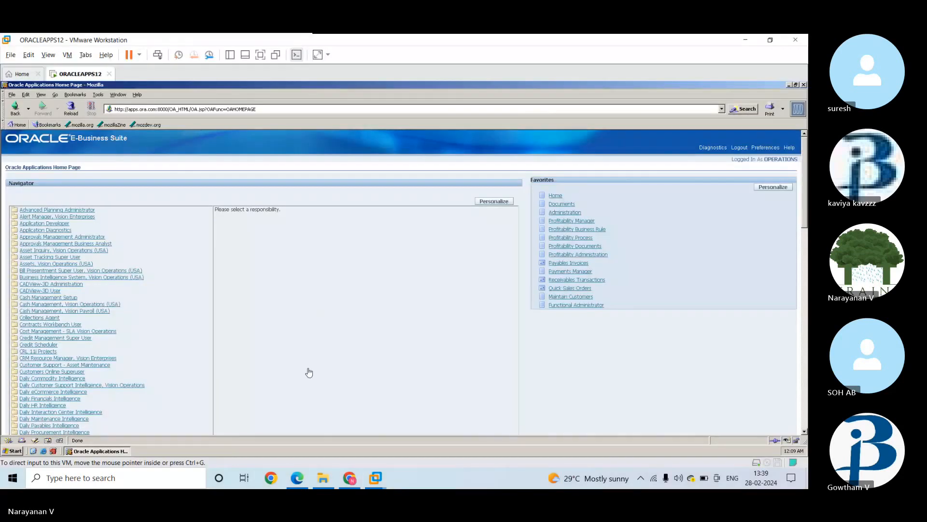
{"action": "left_click", "coordinate": [116, 475]}
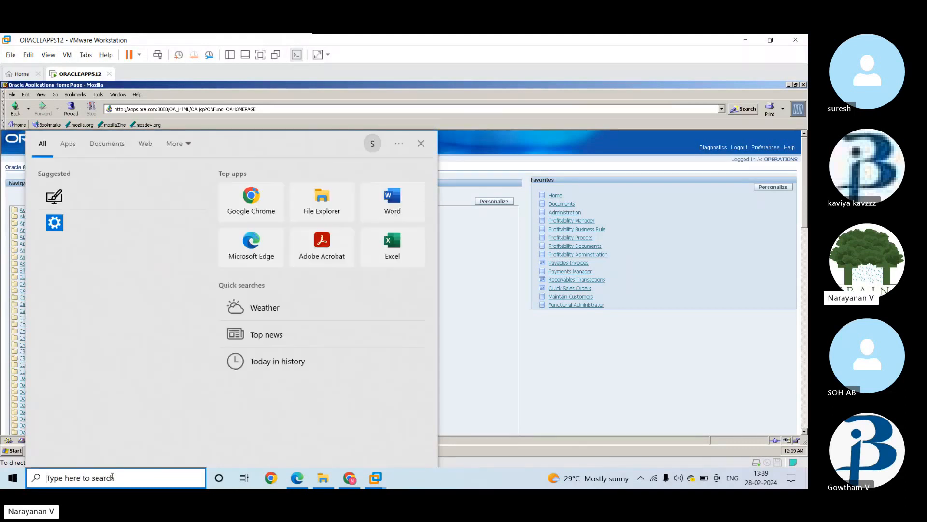
{"action": "type", "text": "sky"}
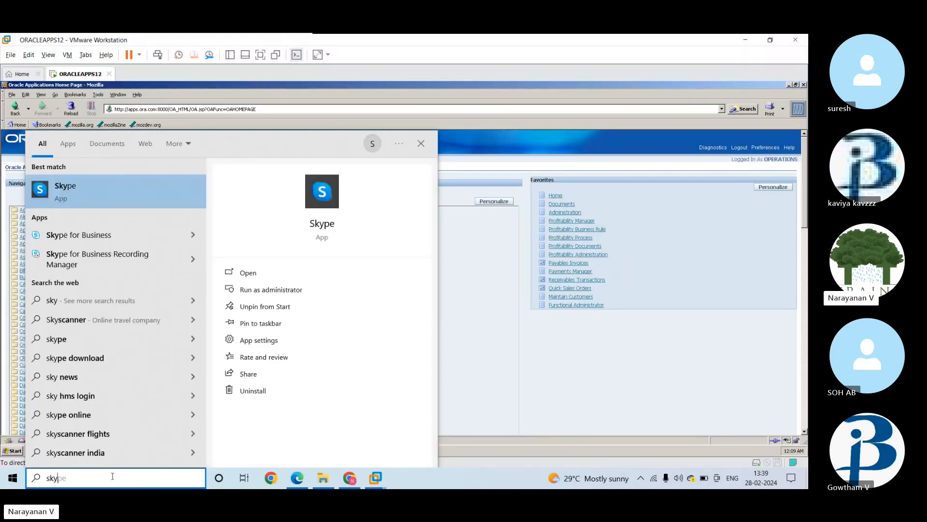
{"action": "left_click", "coordinate": [290, 263]}
{"action": "left_click", "coordinate": [266, 269]}
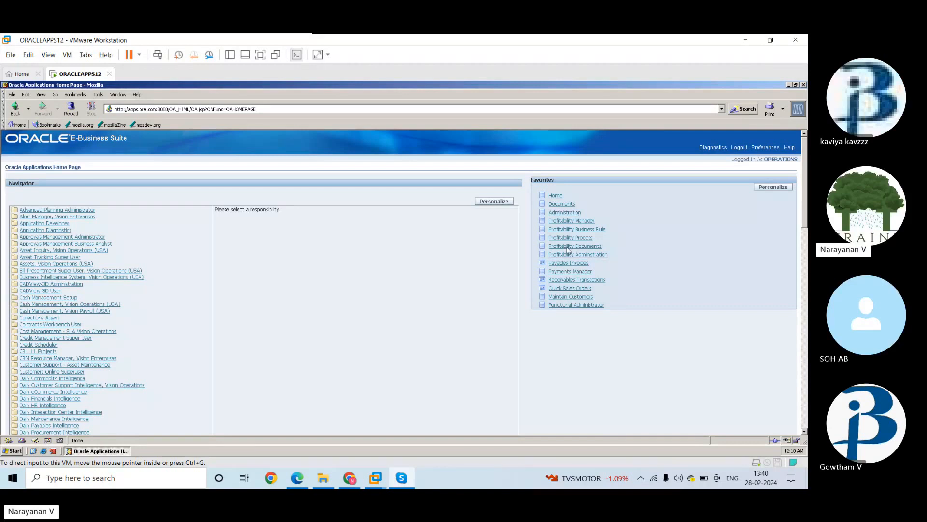
{"action": "left_click", "coordinate": [349, 376]}
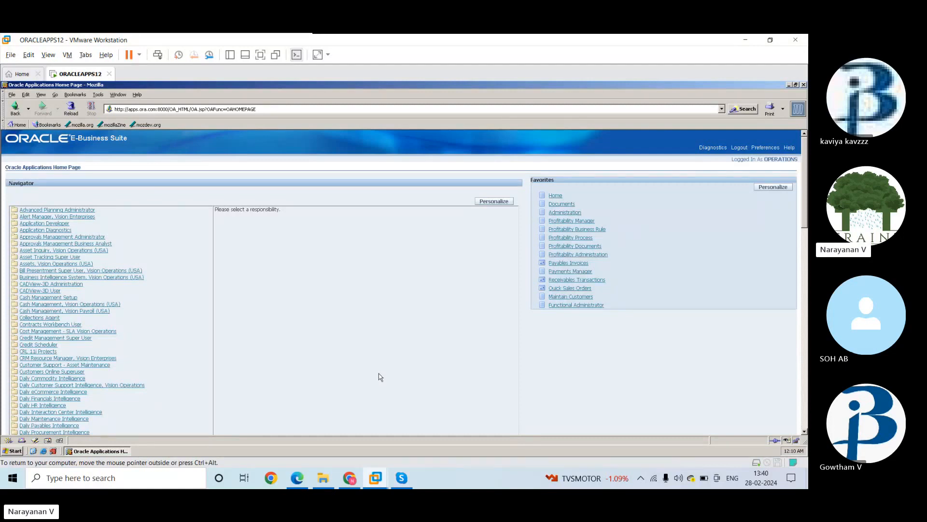
{"action": "left_click", "coordinate": [401, 478]}
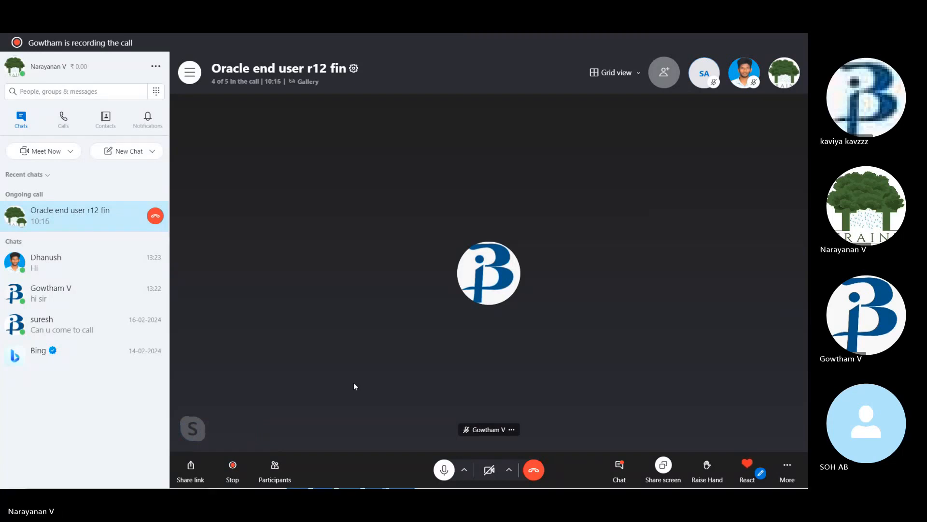
Switch to the Oracle E-Business Suite virtual machine, view the iReceivables Internal, Vision Operations (USA) customer search page, and return to the home page.
{"action": "key", "text": "alt+Tab"}
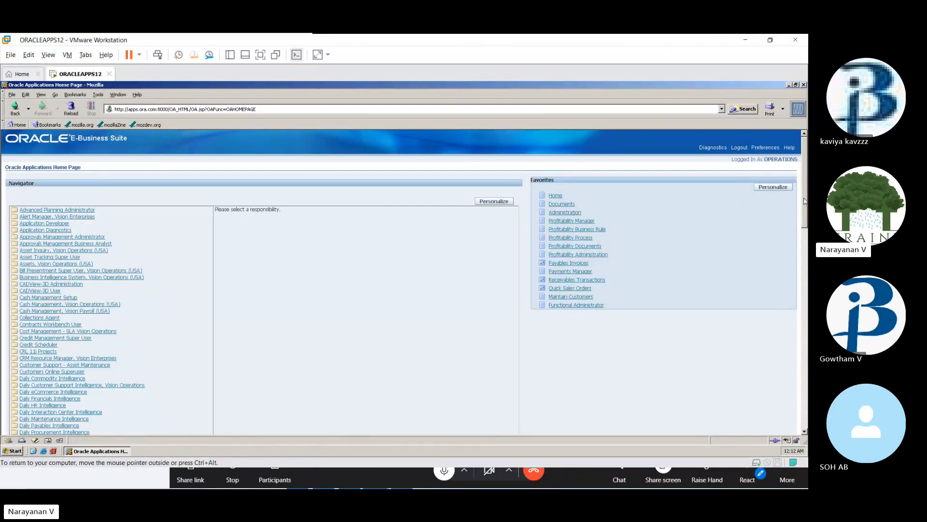
{"action": "left_click_drag", "start_coordinate": [804, 202], "coordinate": [806, 276]}
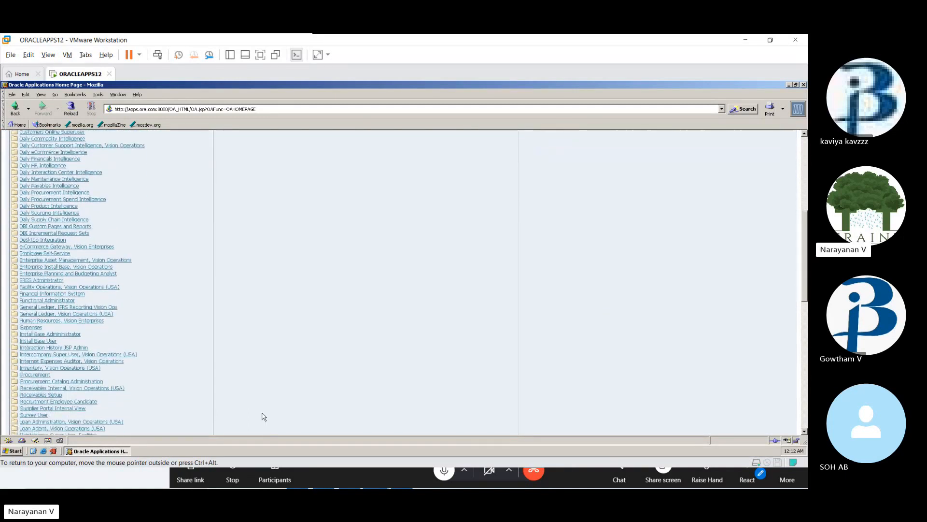
{"action": "left_click", "coordinate": [78, 390]}
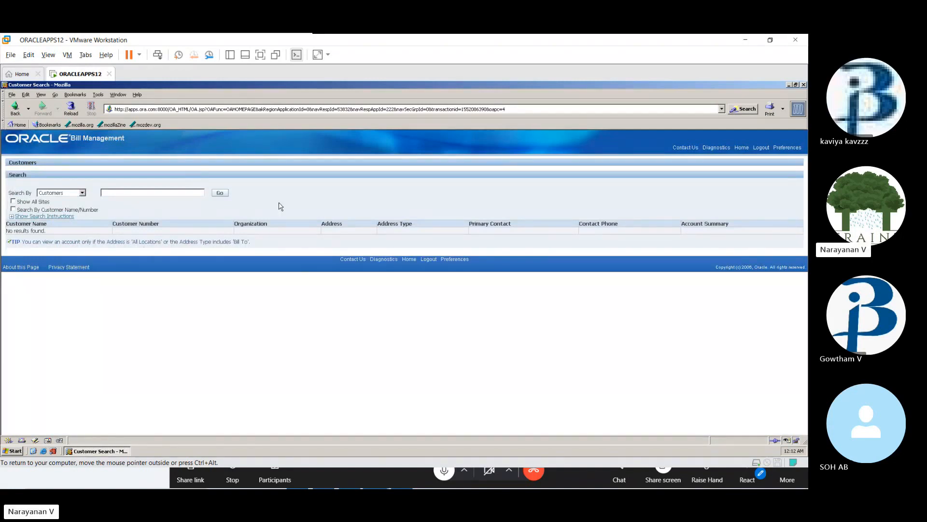
{"action": "left_click", "coordinate": [742, 147]}
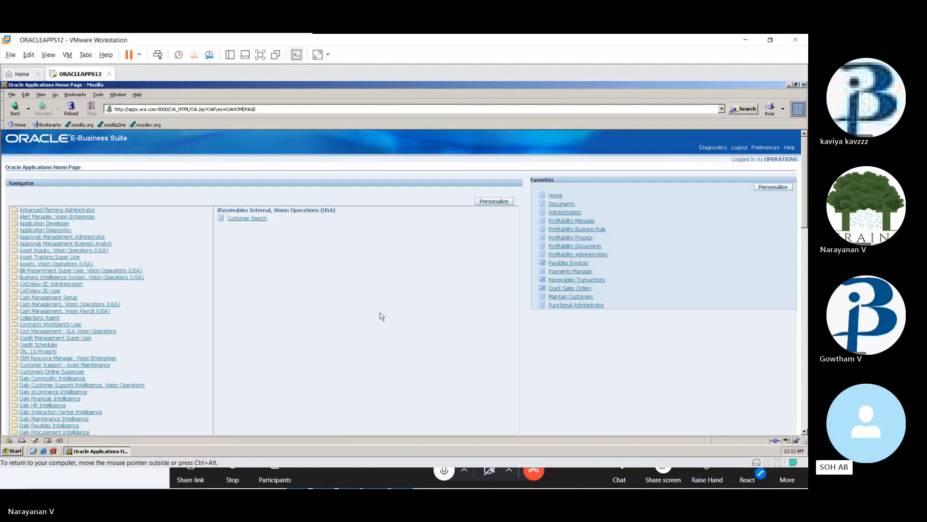
Launch Receivables Transactions from the favorites, close its form, and open the Customers function under Customers in the Receivables navigator.
{"action": "left_click", "coordinate": [567, 282]}
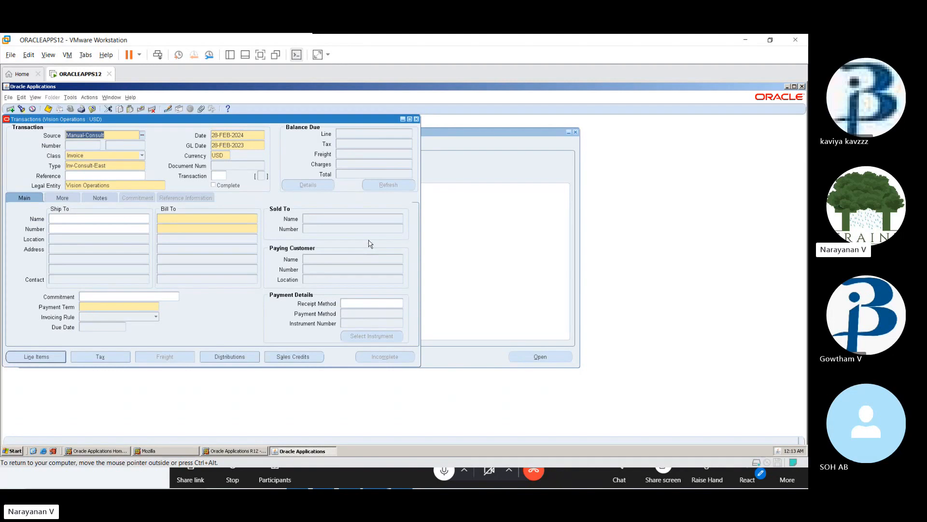
{"action": "left_click", "coordinate": [416, 119]}
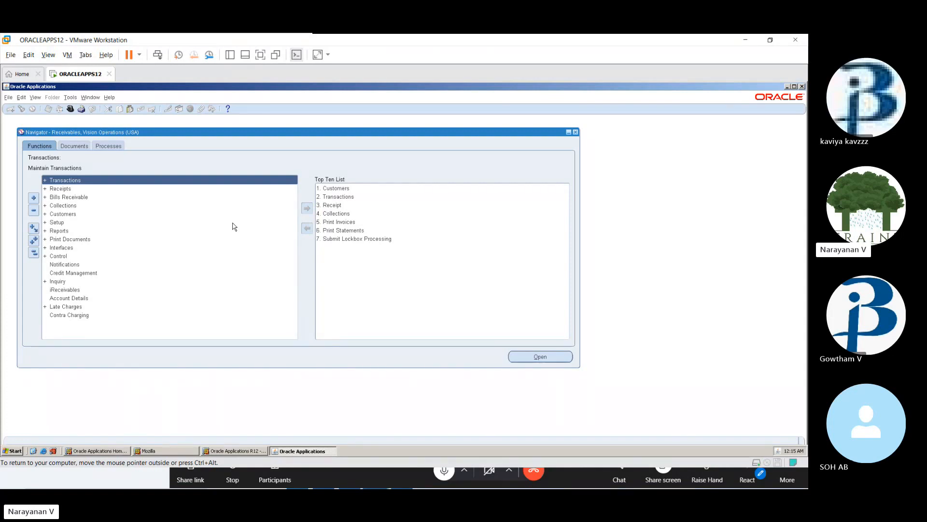
{"action": "left_click", "coordinate": [54, 217]}
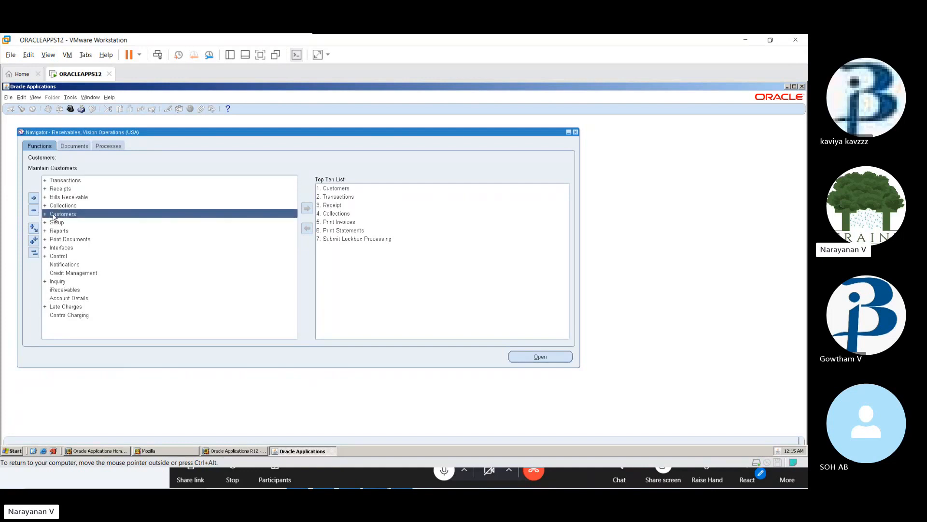
{"action": "double_click", "coordinate": [54, 215]}
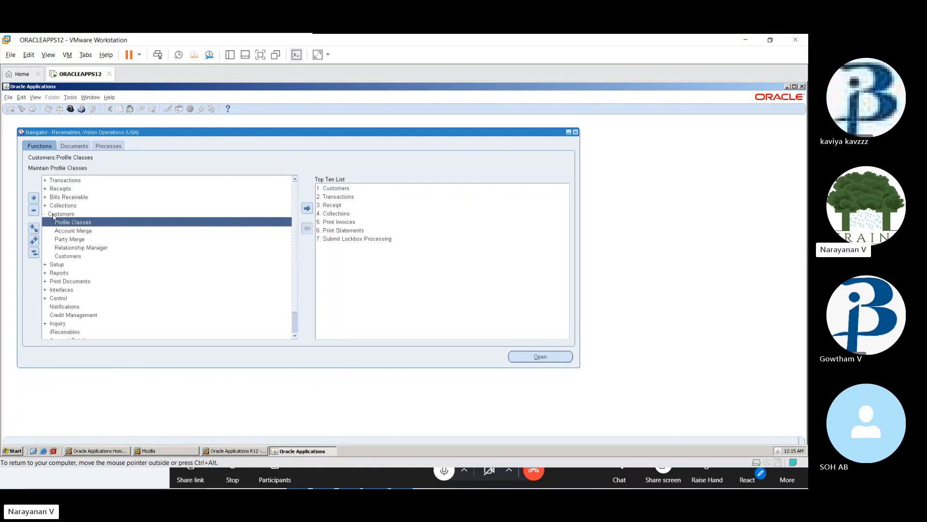
{"action": "double_click", "coordinate": [79, 257]}
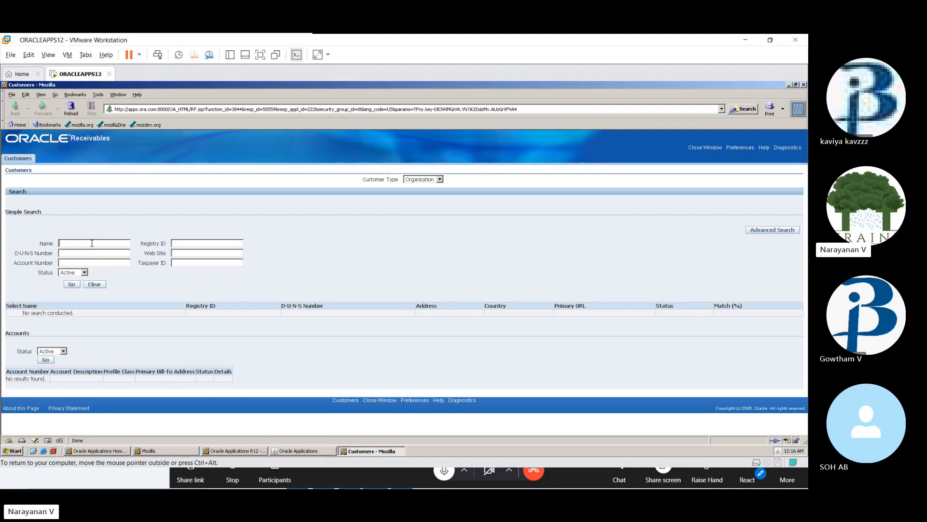
Search for active organization customers whose name matches A%.
{"action": "type", "text": "A%"}
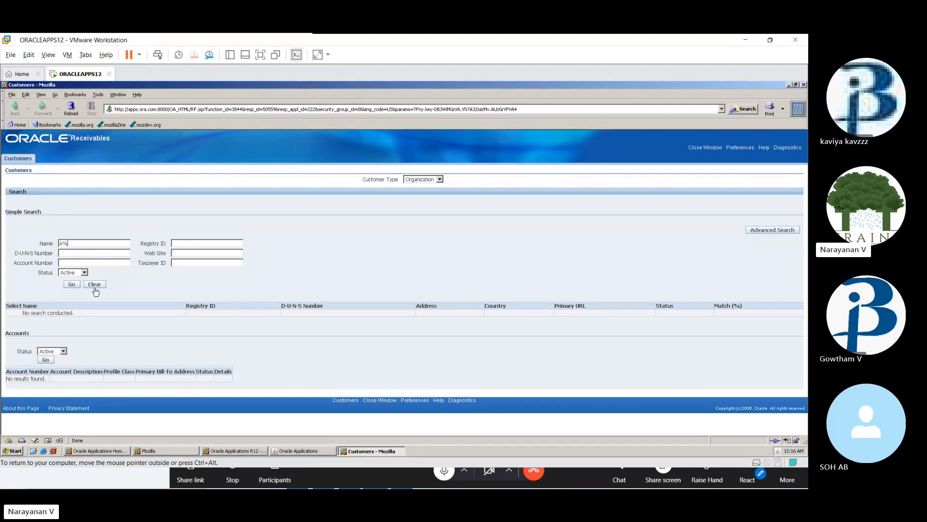
{"action": "left_click", "coordinate": [75, 285]}
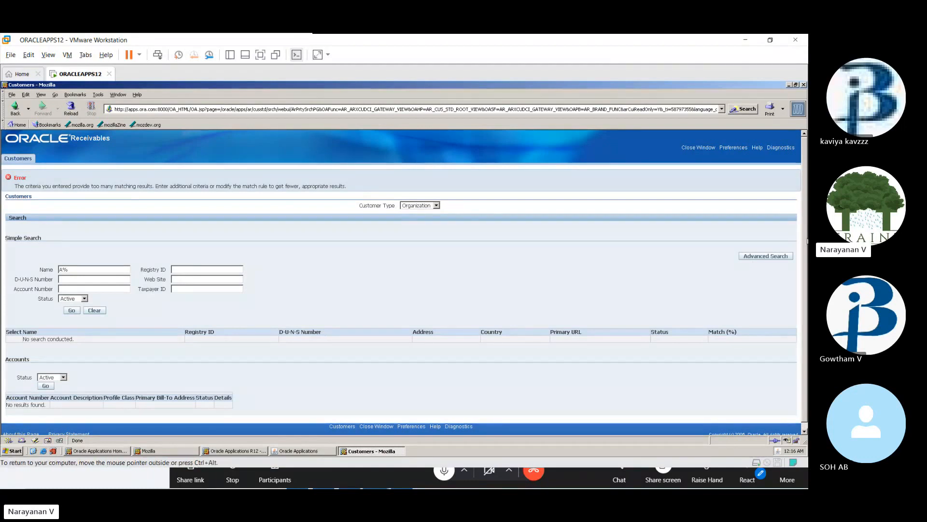
{"action": "scroll", "coordinate": [805, 270], "scroll_direction": "down", "scroll_amount": 1}
{"action": "scroll", "coordinate": [805, 236], "scroll_direction": "up", "scroll_amount": 1}
Change the customer name criterion to B% and rerun the search.
{"action": "key", "text": "shift+Left"}
{"action": "left_click", "coordinate": [69, 311]}
{"action": "left_click", "coordinate": [77, 270]}
{"action": "key", "text": "Left"}
{"action": "left_click", "coordinate": [71, 311]}
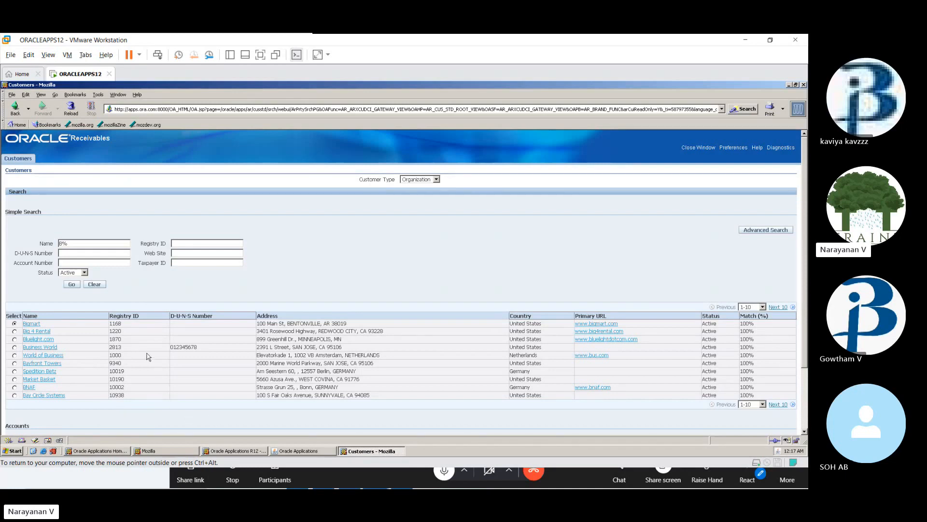
Open the Bigmart customer record from the search results and review its account and list of sites.
{"action": "left_click", "coordinate": [33, 324]}
{"action": "left_click", "coordinate": [603, 323]}
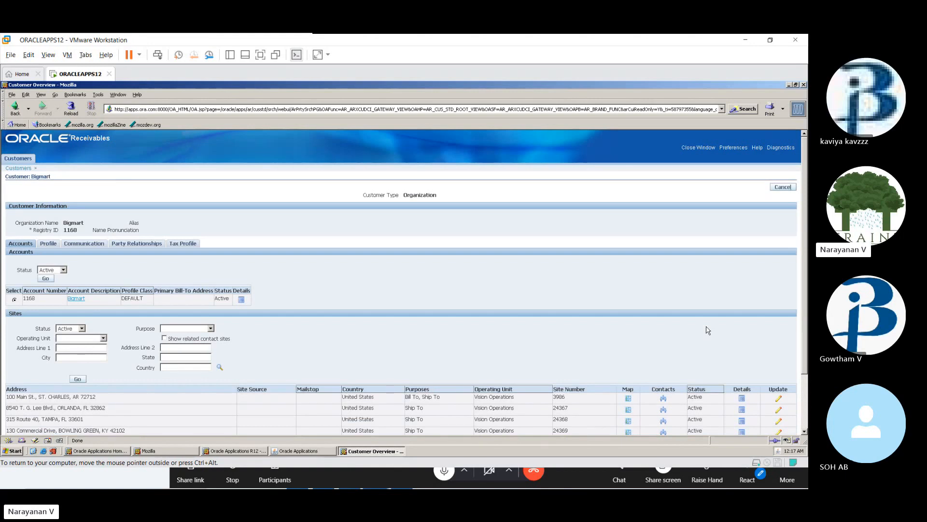
{"action": "scroll", "coordinate": [708, 330], "scroll_direction": "down", "scroll_amount": 2}
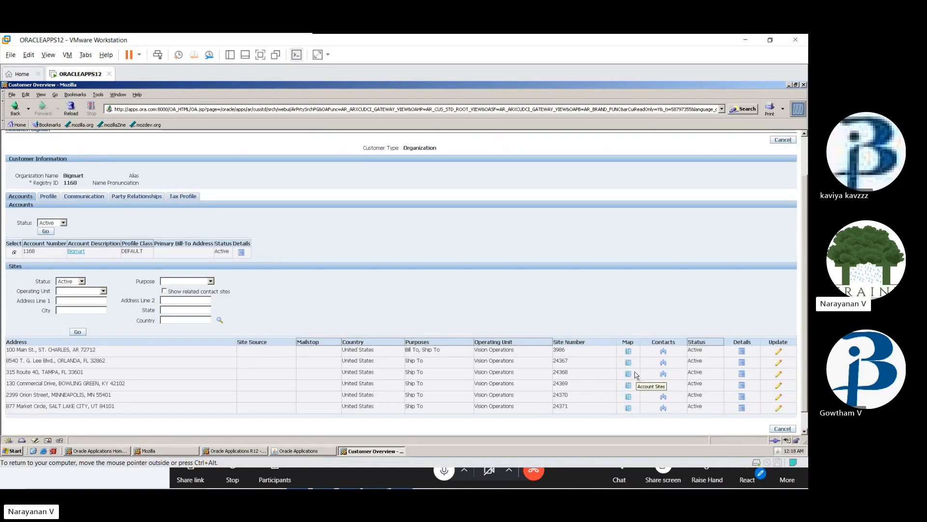
Check the contacts of Bigmart's Bill To, Ship To site and open that site's details.
{"action": "left_click", "coordinate": [664, 354]}
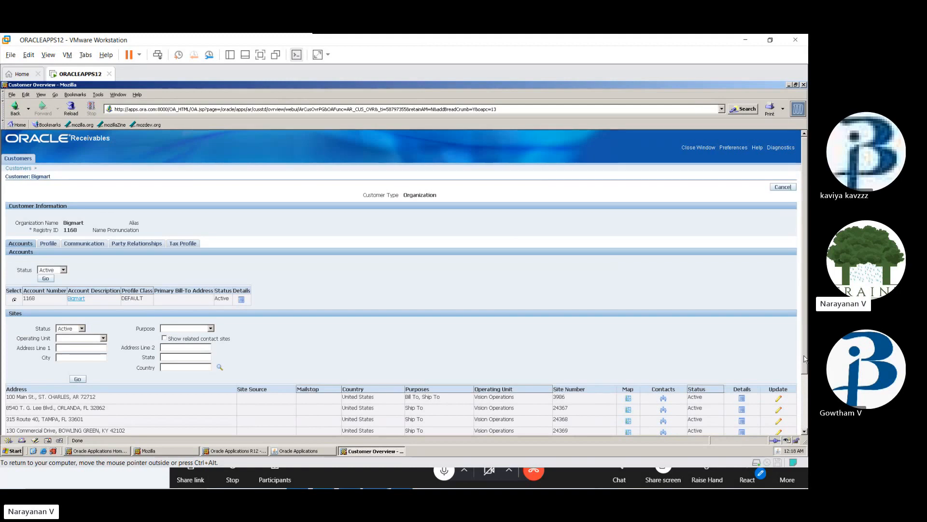
{"action": "left_click_drag", "start_coordinate": [804, 358], "coordinate": [803, 411]}
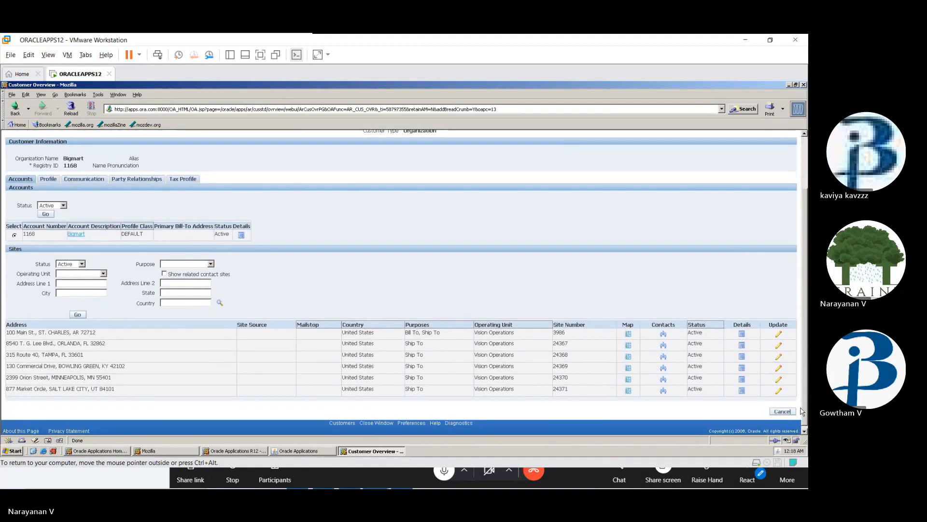
{"action": "left_click", "coordinate": [742, 334]}
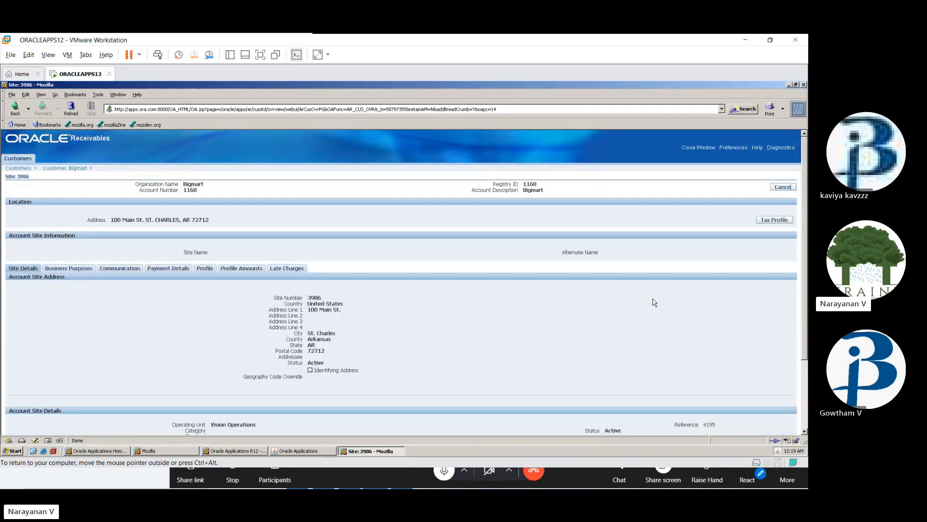
Review the address, business purposes, communication and payment details of Bigmart's Bill To, Ship To site.
{"action": "left_click_drag", "start_coordinate": [804, 306], "coordinate": [804, 337]}
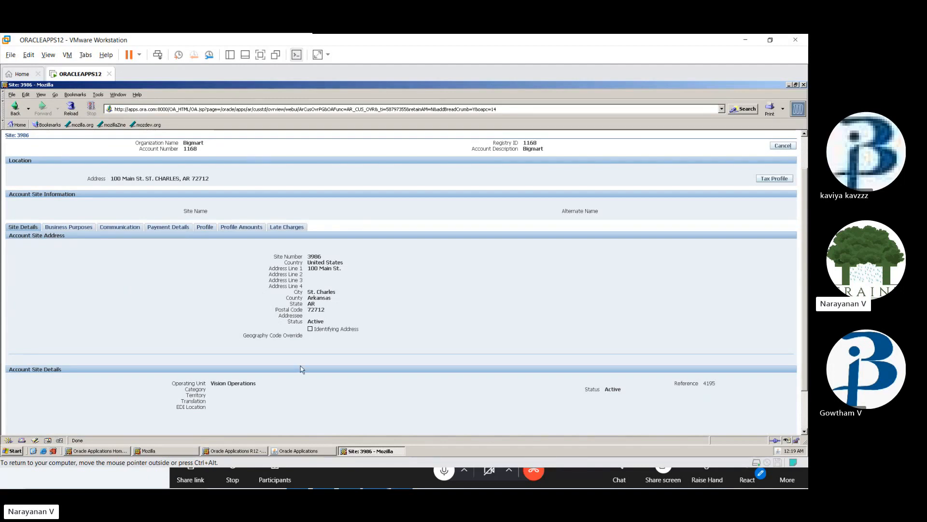
{"action": "left_click", "coordinate": [65, 230]}
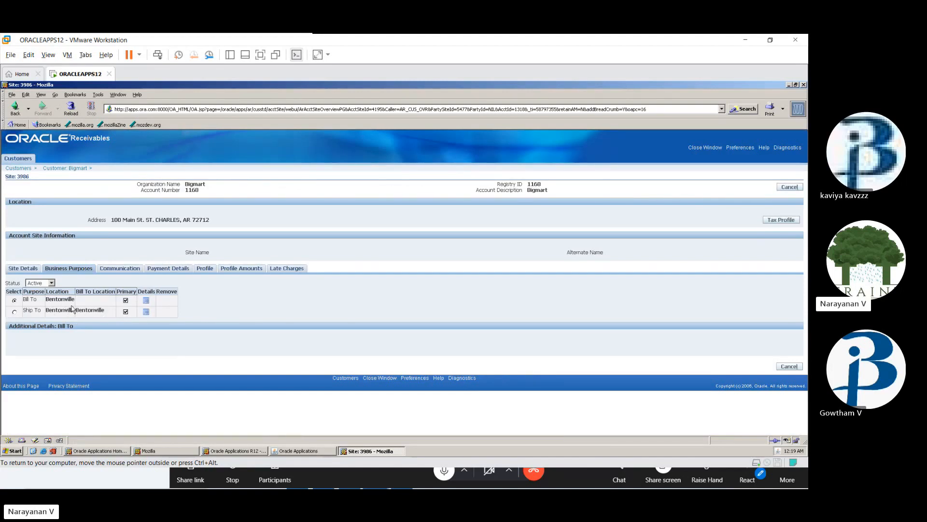
{"action": "left_click", "coordinate": [120, 269]}
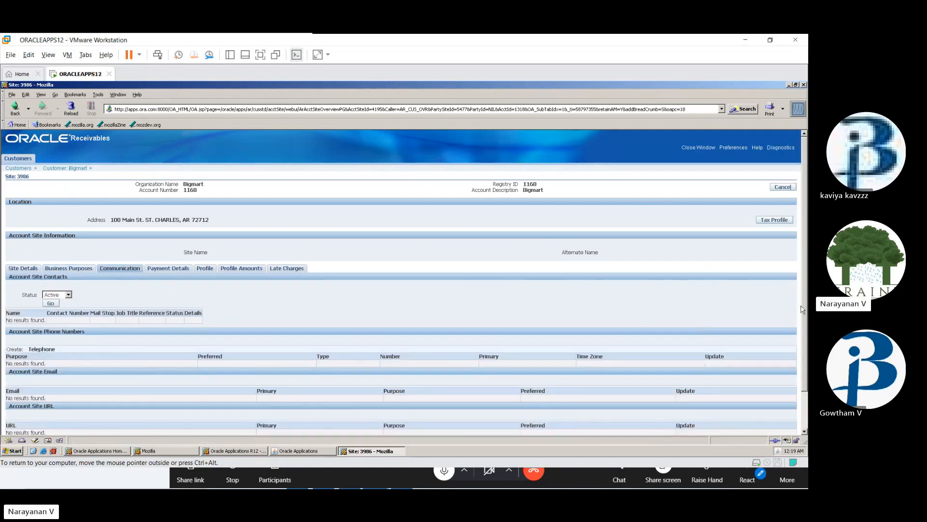
{"action": "mouse_move", "coordinate": [805, 344]}
{"action": "left_mouse_down"}
{"action": "mouse_move", "coordinate": [806, 370]}
{"action": "mouse_move", "coordinate": [802, 358]}
{"action": "left_mouse_up"}
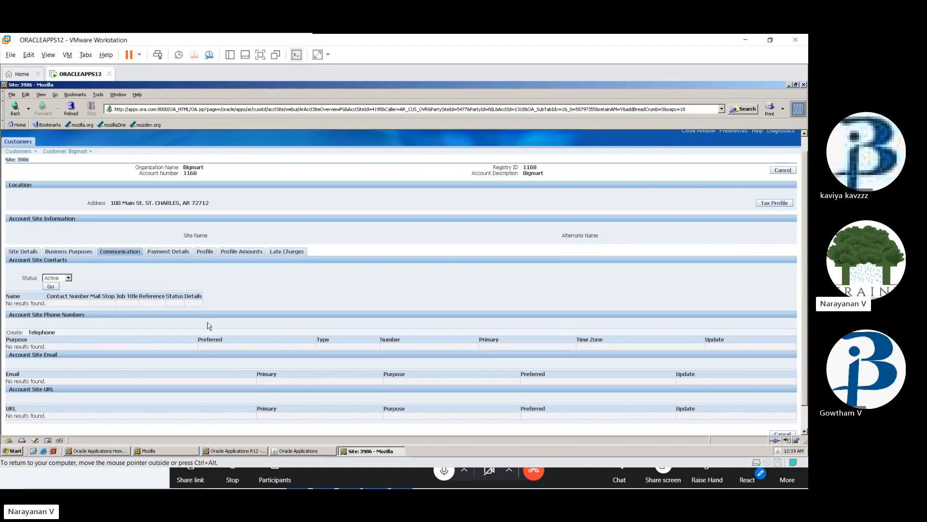
{"action": "left_click", "coordinate": [163, 252]}
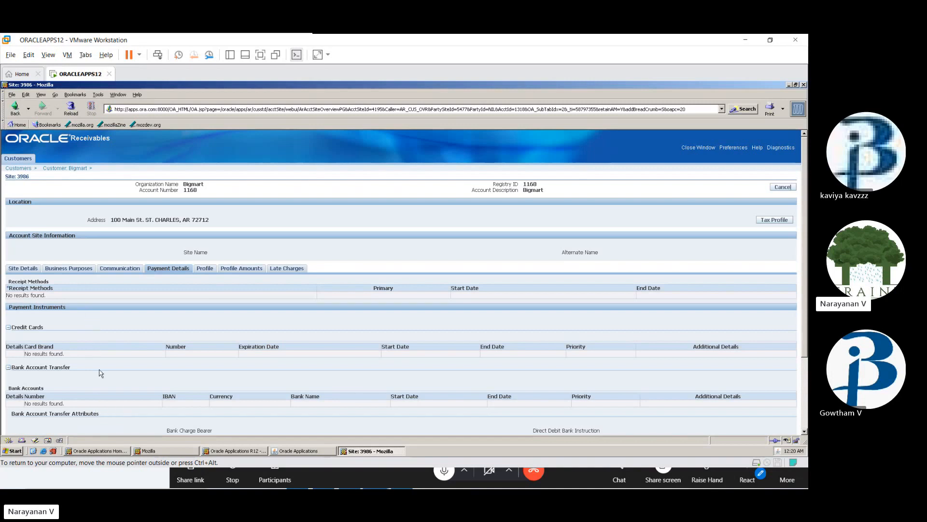
Examine the site's profile, covering credit and collection, terms, receipts, statements and dunning, and invoicing.
{"action": "left_click", "coordinate": [203, 272]}
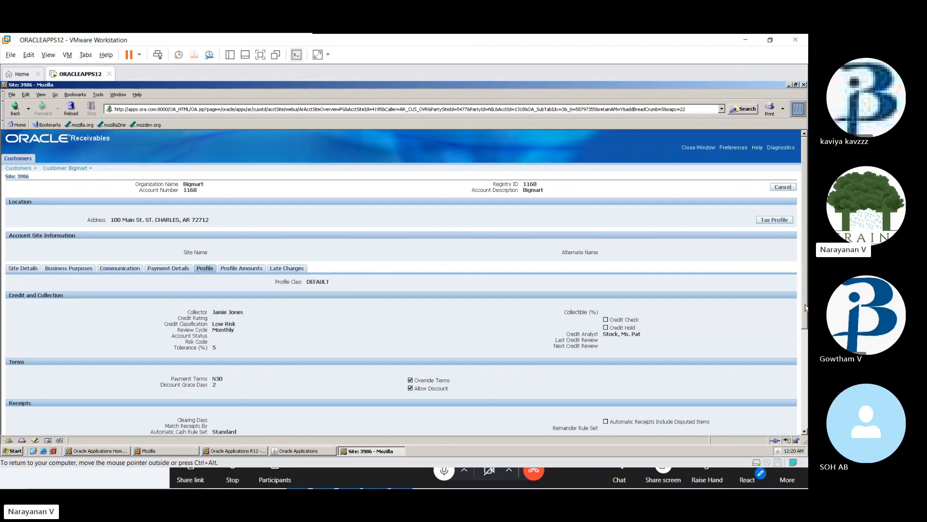
{"action": "left_click_drag", "start_coordinate": [805, 308], "coordinate": [805, 332]}
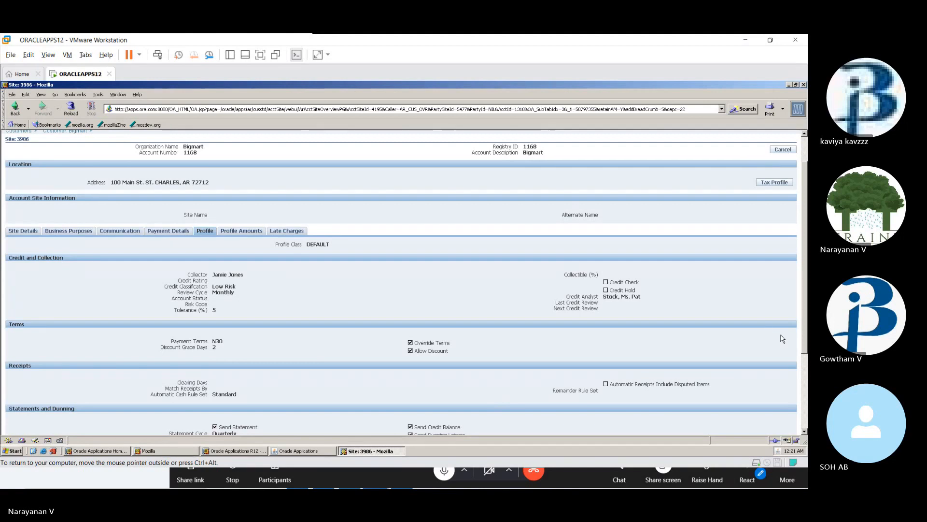
{"action": "scroll", "coordinate": [805, 349], "scroll_direction": "down", "scroll_amount": 2}
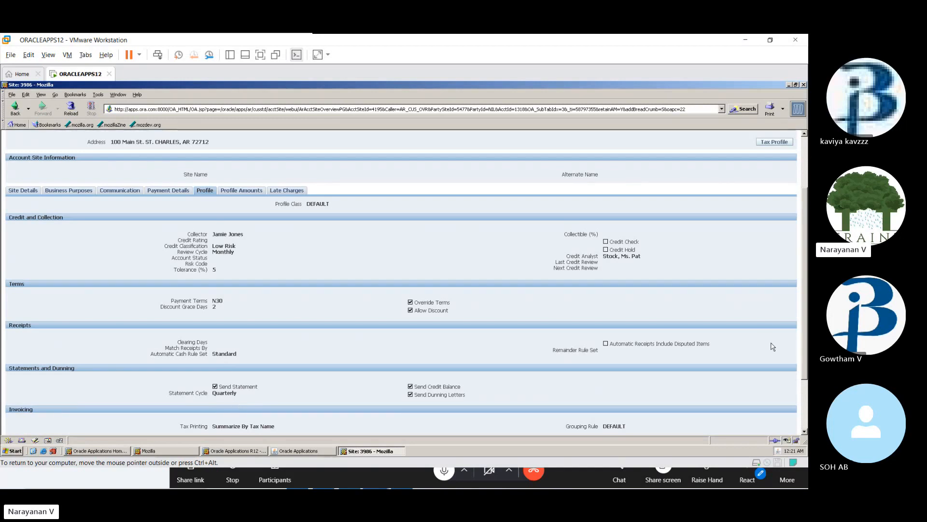
{"action": "left_click_drag", "start_coordinate": [805, 361], "coordinate": [803, 399]}
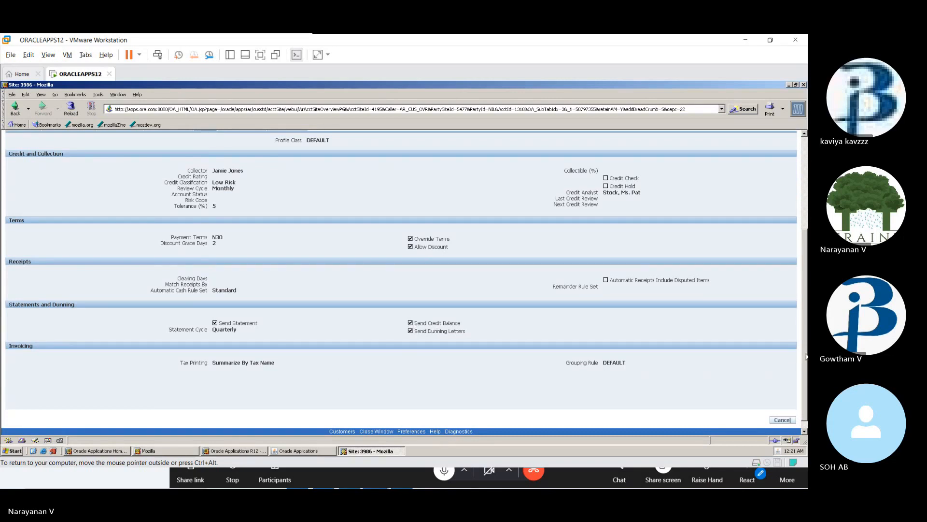
{"action": "scroll", "coordinate": [801, 338], "scroll_direction": "up", "scroll_amount": 5}
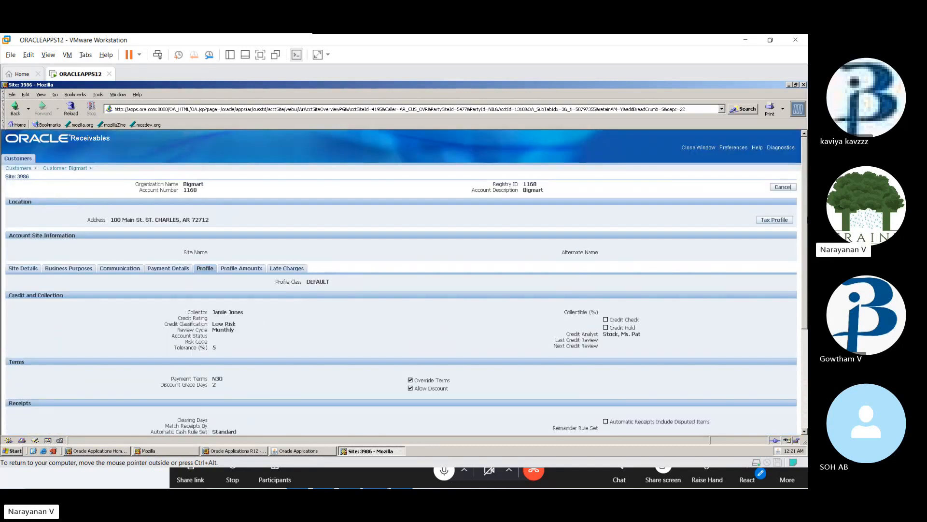
Review the site's tax profile, including its registrations, exemptions and business purpose tax details, and return to the site page.
{"action": "left_click", "coordinate": [762, 221]}
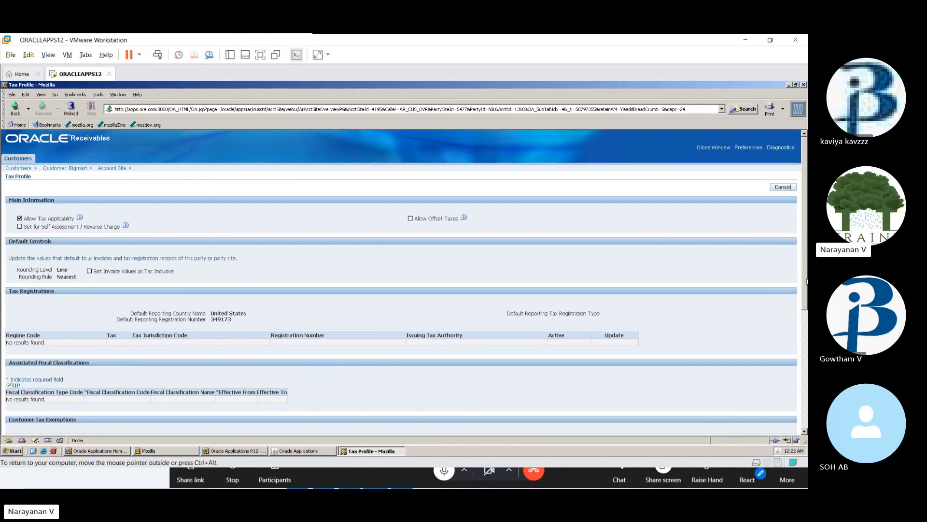
{"action": "left_click_drag", "start_coordinate": [807, 281], "coordinate": [807, 391]}
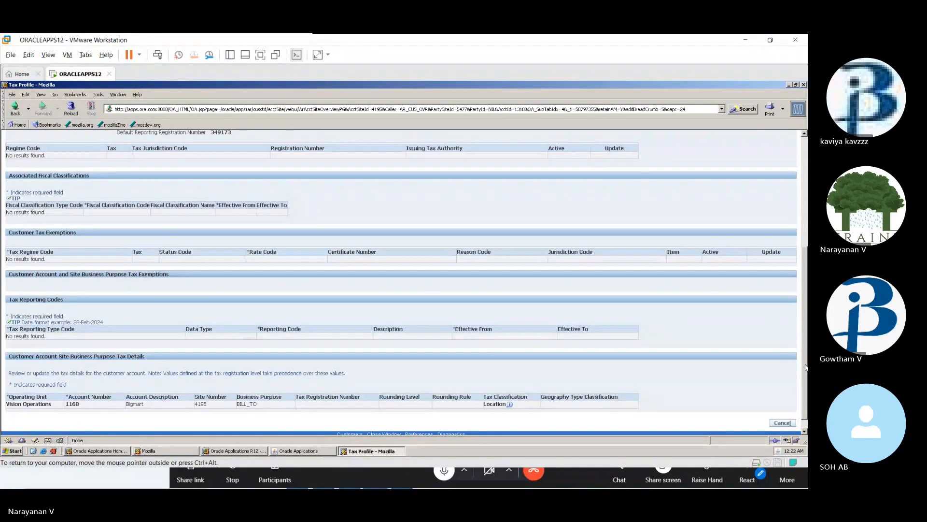
{"action": "left_click_drag", "start_coordinate": [806, 367], "coordinate": [803, 260]}
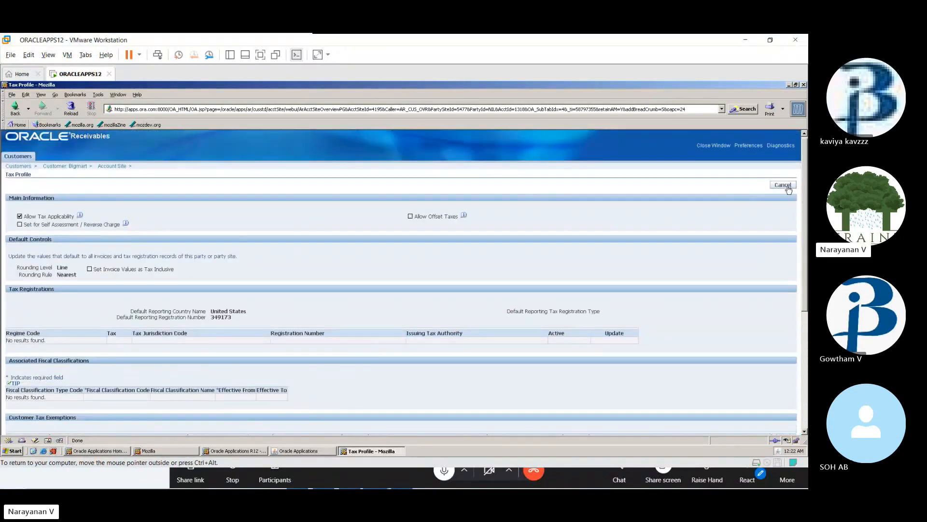
{"action": "left_click", "coordinate": [788, 186]}
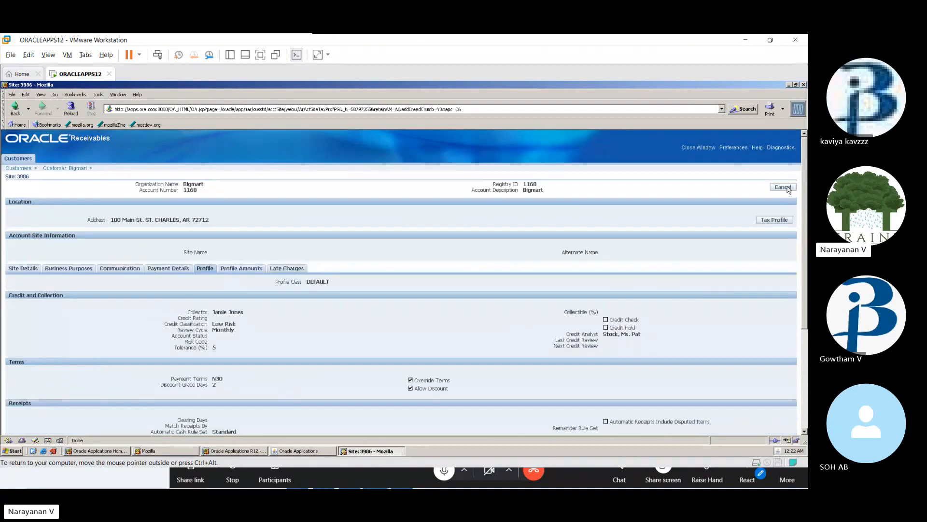
Return to Bigmart's customer overview and try to open its Bill To, Ship To site for update.
{"action": "left_click", "coordinate": [787, 189]}
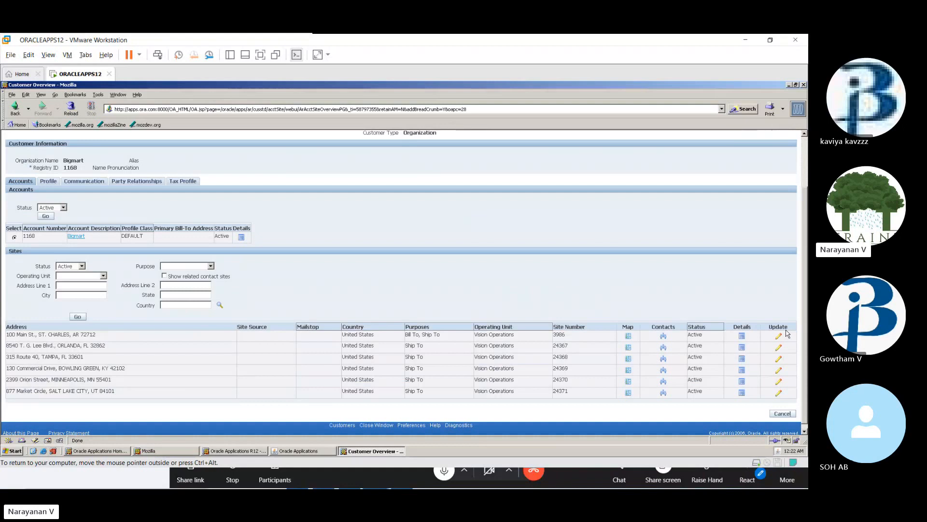
{"action": "left_click", "coordinate": [779, 337]}
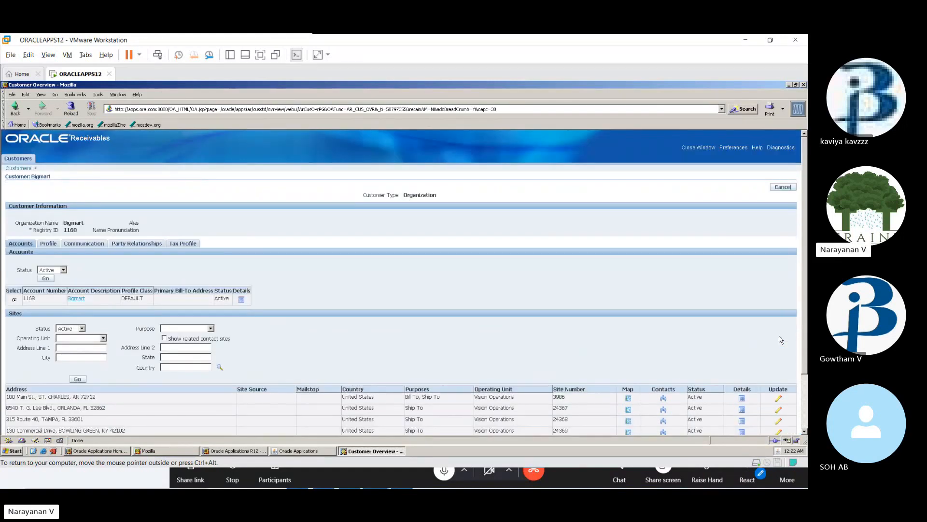
{"action": "scroll", "coordinate": [781, 340], "scroll_direction": "down", "scroll_amount": 3}
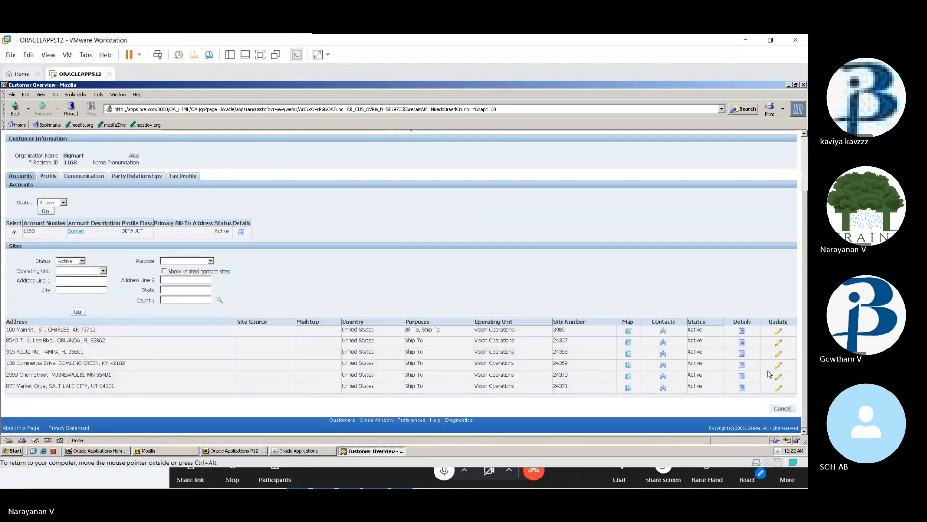
{"action": "left_click", "coordinate": [778, 337]}
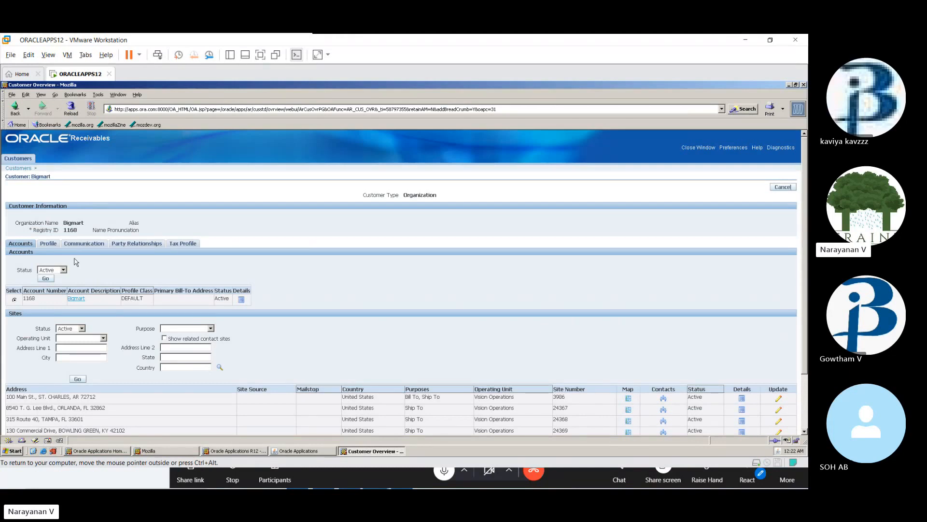
Review Bigmart's customer-level profile and communication details, and return to its accounts and sites.
{"action": "left_click", "coordinate": [48, 244]}
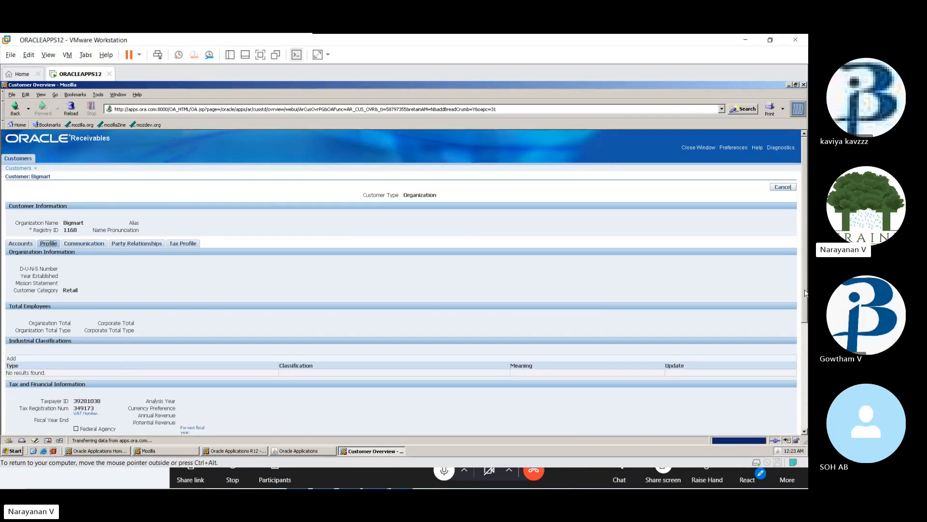
{"action": "mouse_move", "coordinate": [805, 293]}
{"action": "left_mouse_down"}
{"action": "mouse_move", "coordinate": [805, 329]}
{"action": "mouse_move", "coordinate": [804, 296]}
{"action": "left_mouse_up"}
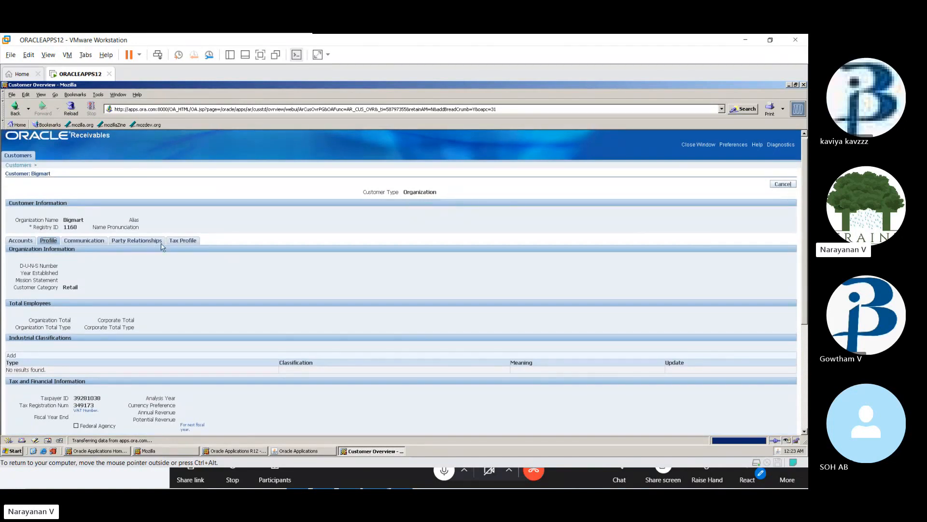
{"action": "left_click", "coordinate": [84, 241]}
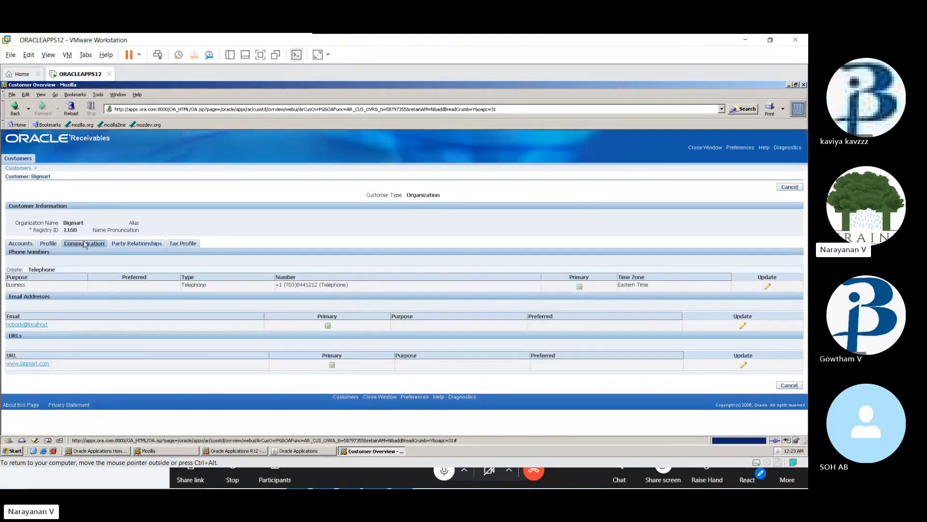
{"action": "left_click", "coordinate": [21, 244]}
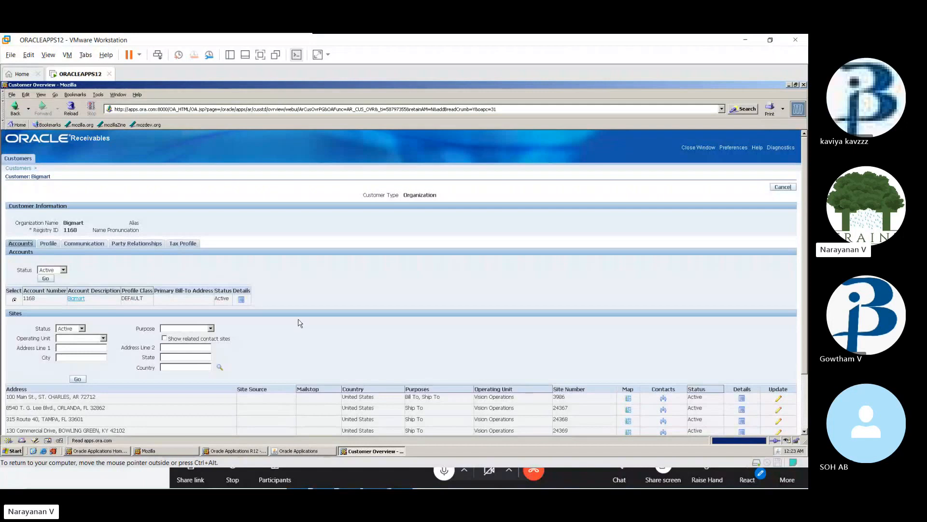
{"action": "scroll", "coordinate": [299, 322], "scroll_direction": "down", "scroll_amount": 3}
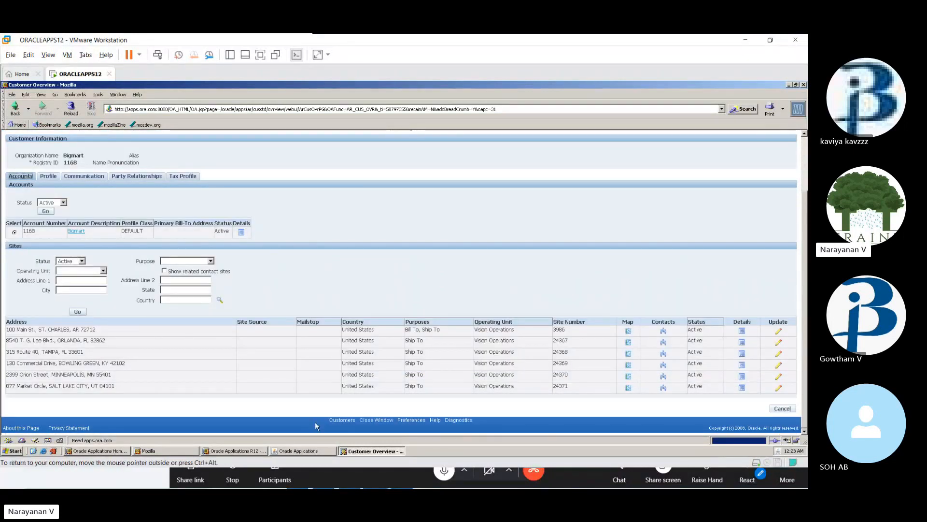
Switch to the Oracle Applications Navigator and back to Bigmart's customer overview.
{"action": "left_click", "coordinate": [305, 450]}
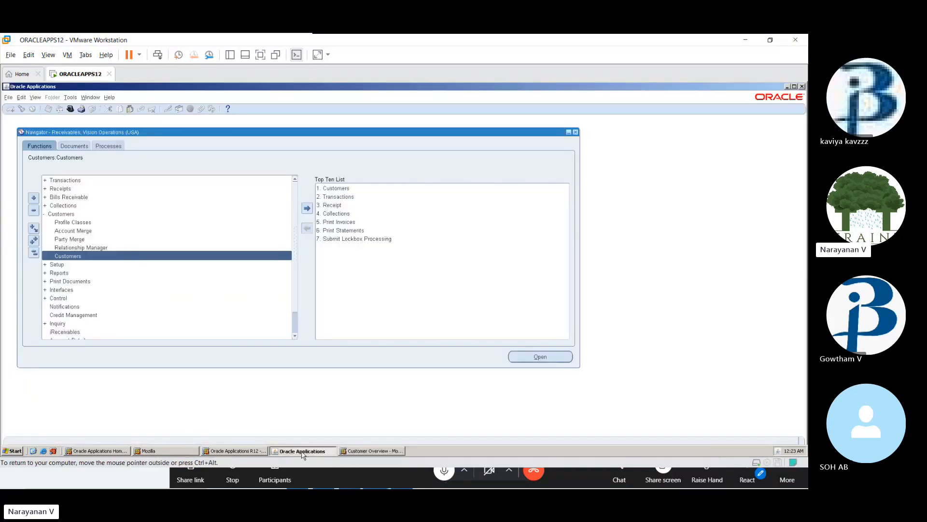
{"action": "left_click", "coordinate": [370, 451]}
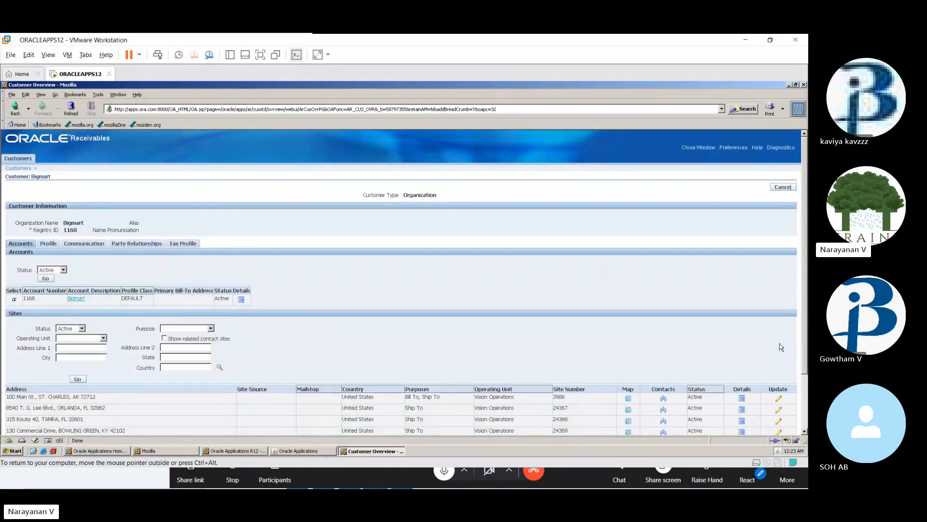
{"action": "scroll", "coordinate": [805, 329], "scroll_direction": "down", "scroll_amount": 3}
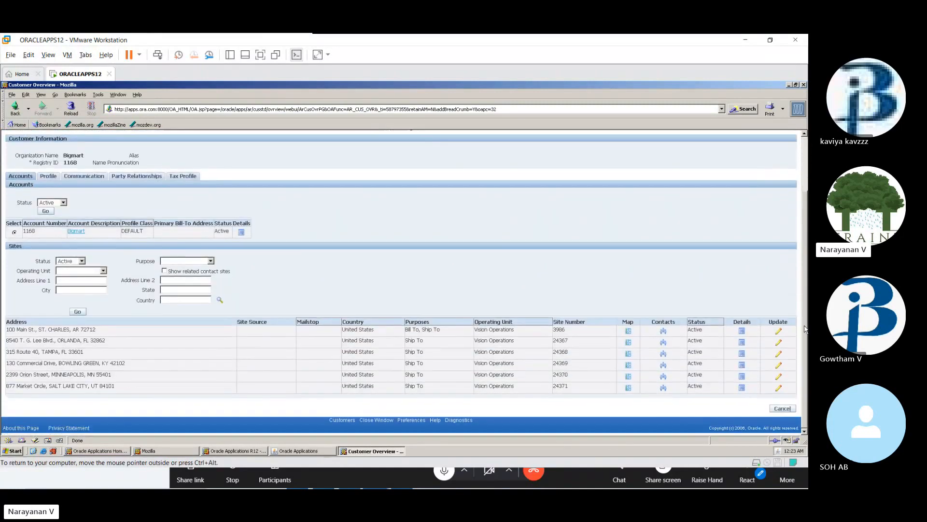
Rerun the search for Bigmart's active sites and look through the site list and its filters.
{"action": "left_click", "coordinate": [79, 312]}
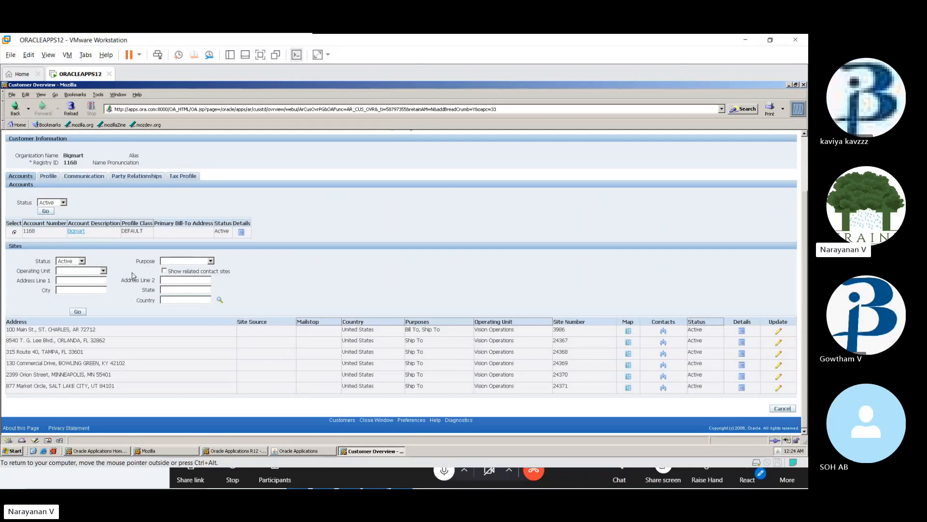
{"action": "left_click", "coordinate": [82, 262]}
{"action": "left_click", "coordinate": [102, 266]}
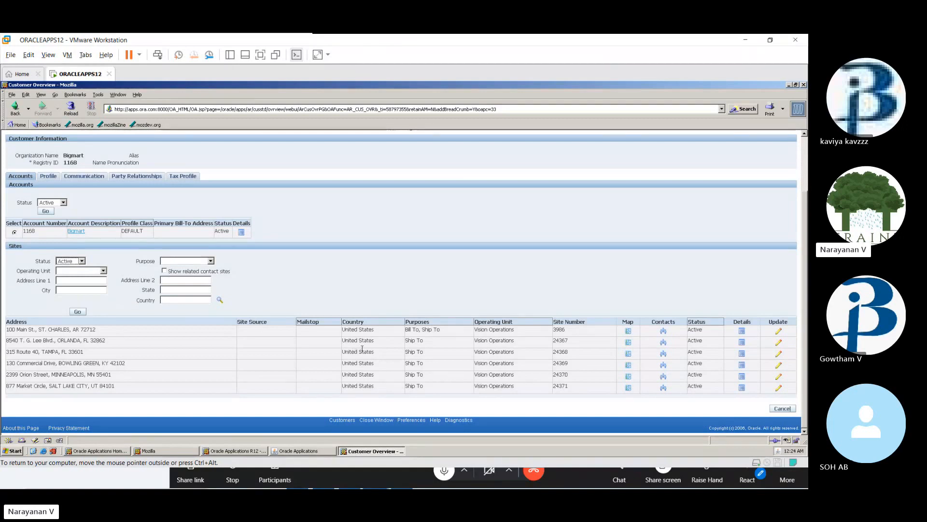
{"action": "left_click", "coordinate": [225, 357]}
{"action": "scroll", "coordinate": [148, 379], "scroll_direction": "up", "scroll_amount": 3}
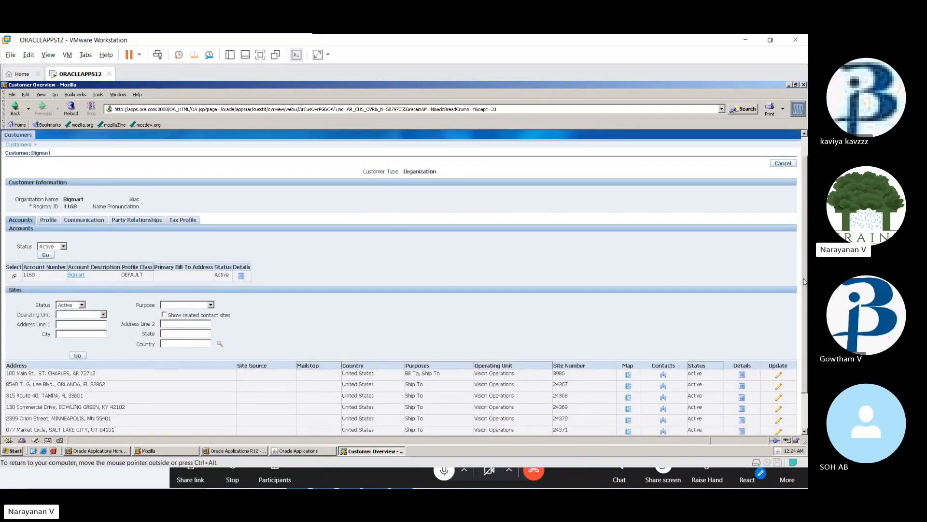
{"action": "left_click_drag", "start_coordinate": [806, 283], "coordinate": [806, 321]}
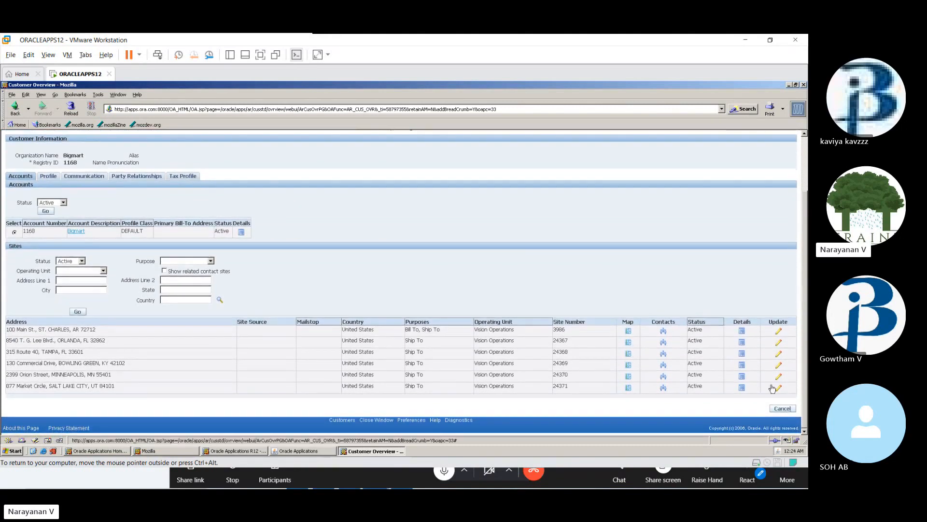
Leave Bigmart for the B% customer search results and open the Bay Circle Systems record.
{"action": "left_click", "coordinate": [783, 409]}
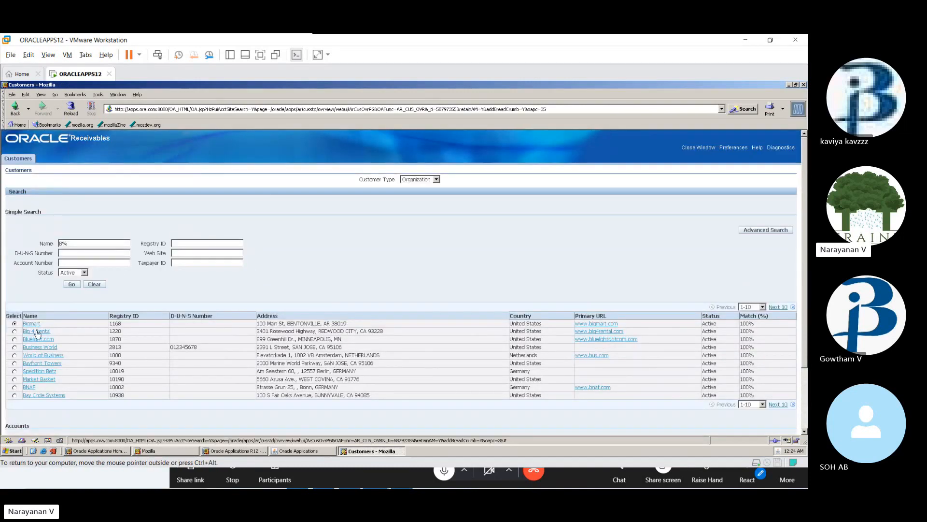
{"action": "left_click", "coordinate": [44, 395]}
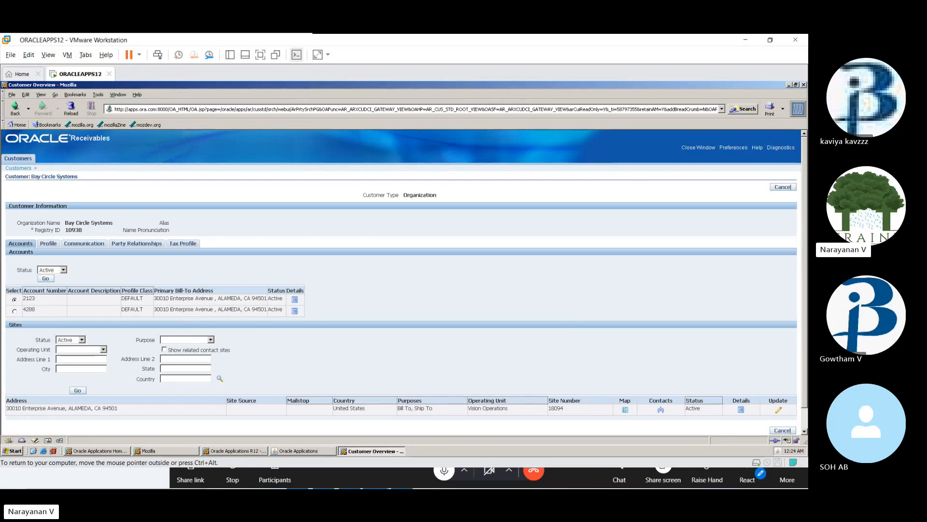
Try to open Bay Circle Systems' listed site for update, and open its details to review the credit and terms profile.
{"action": "left_click", "coordinate": [779, 411]}
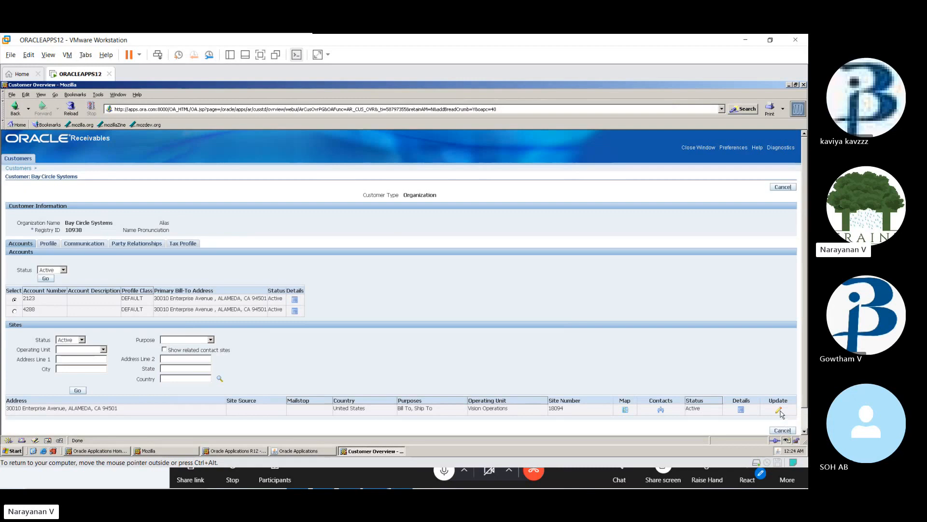
{"action": "left_click", "coordinate": [779, 411]}
{"action": "left_click", "coordinate": [779, 411]}
{"action": "left_click", "coordinate": [742, 411]}
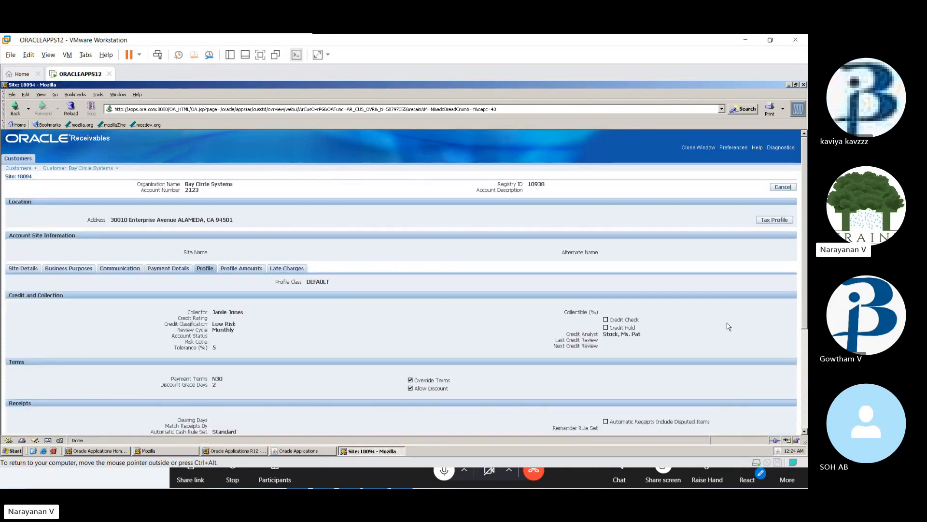
{"action": "left_click_drag", "start_coordinate": [804, 287], "coordinate": [806, 329]}
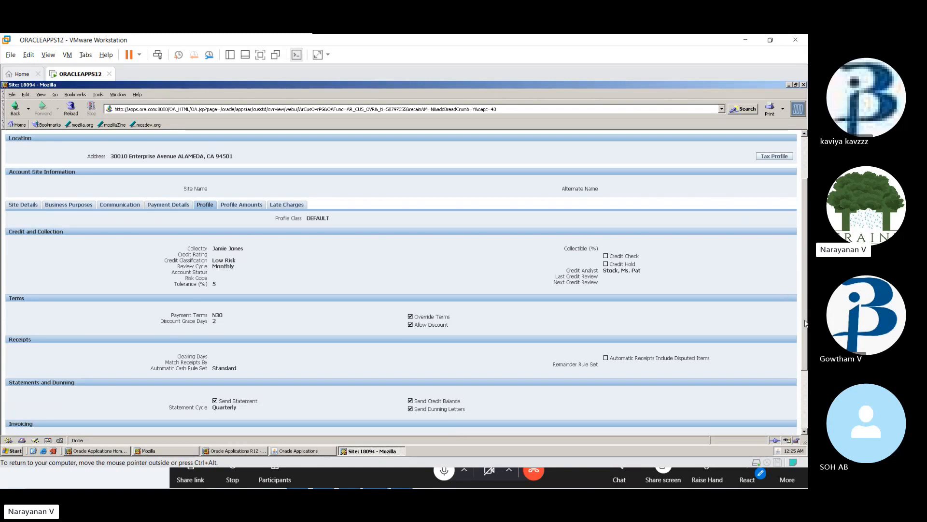
Review the communication contacts and the address and account site details of Bay Circle Systems' site.
{"action": "scroll", "coordinate": [806, 323], "scroll_direction": "up", "scroll_amount": 3}
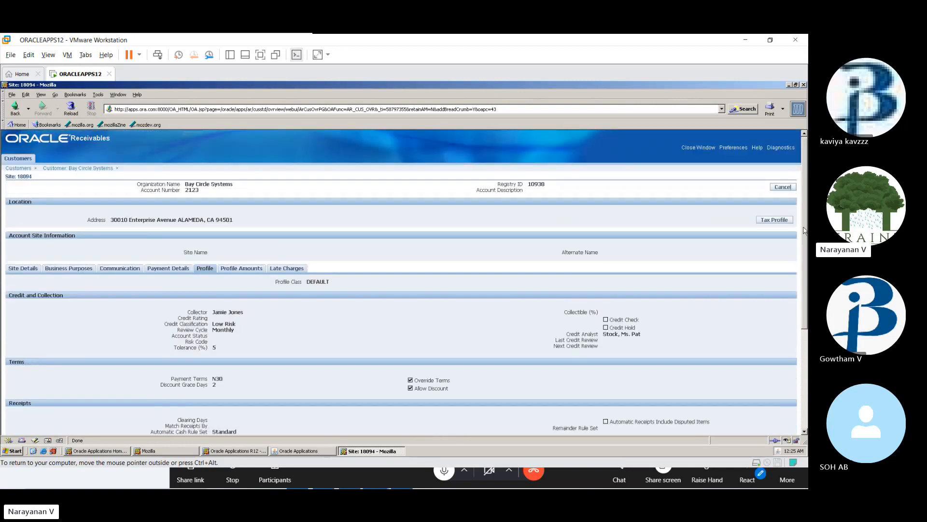
{"action": "left_click", "coordinate": [108, 269]}
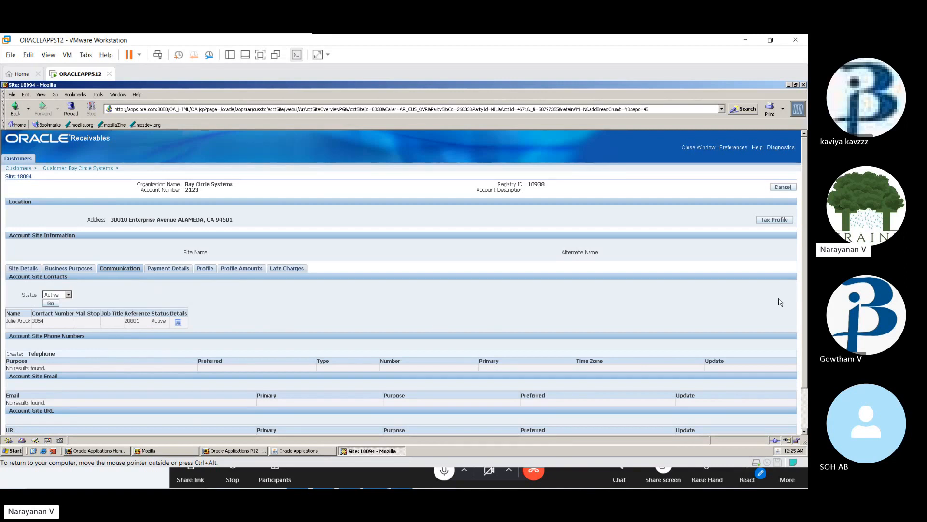
{"action": "mouse_move", "coordinate": [806, 300]}
{"action": "left_mouse_down"}
{"action": "mouse_move", "coordinate": [806, 342]}
{"action": "mouse_move", "coordinate": [800, 292]}
{"action": "left_mouse_up"}
{"action": "left_click", "coordinate": [22, 269]}
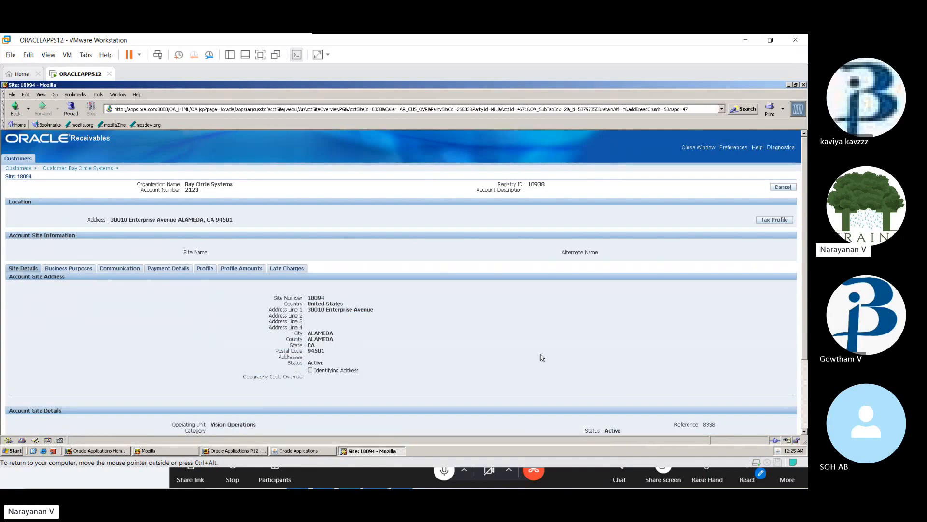
{"action": "left_click_drag", "start_coordinate": [805, 329], "coordinate": [807, 398]}
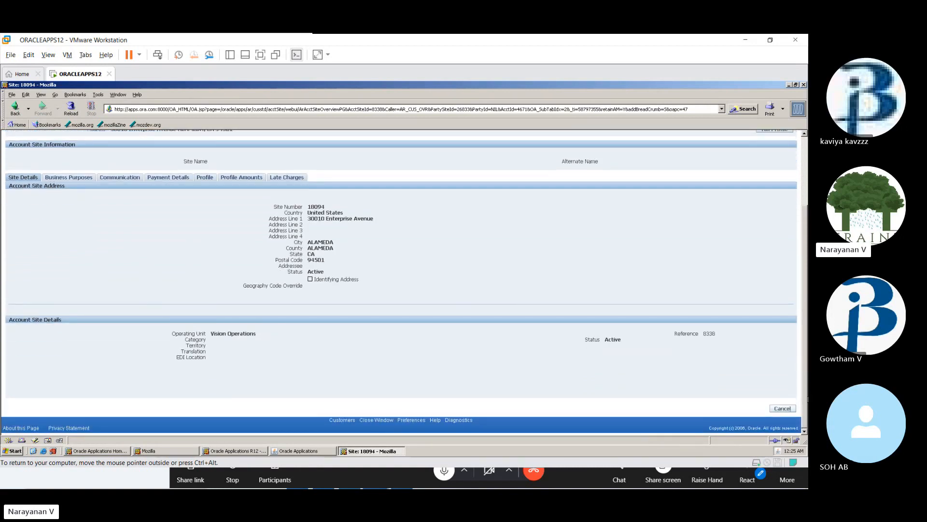
{"action": "scroll", "coordinate": [806, 399], "scroll_direction": "up", "scroll_amount": 3}
Review the site's payment details, expand the Bank of America account, and open its additional details before cancelling out of them.
{"action": "left_click", "coordinate": [184, 261]}
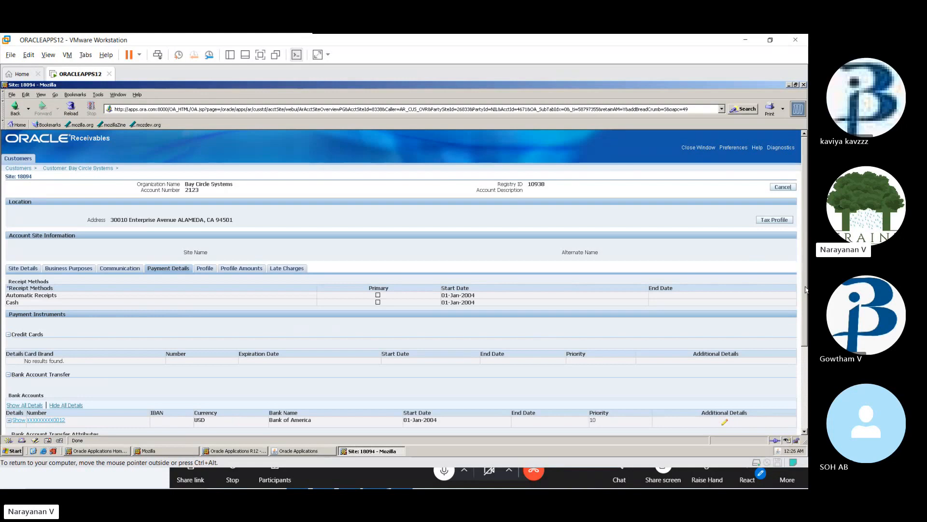
{"action": "scroll", "coordinate": [805, 289], "scroll_direction": "down", "scroll_amount": 3}
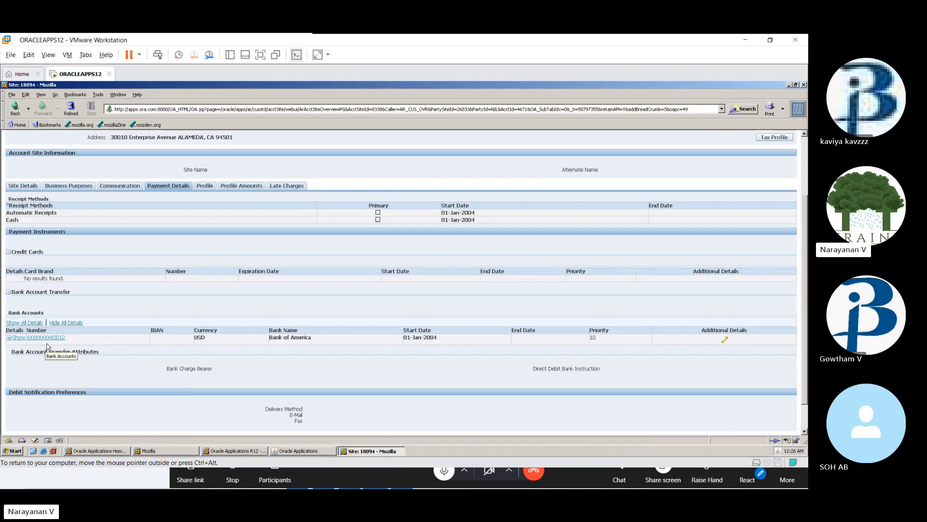
{"action": "left_click", "coordinate": [8, 338]}
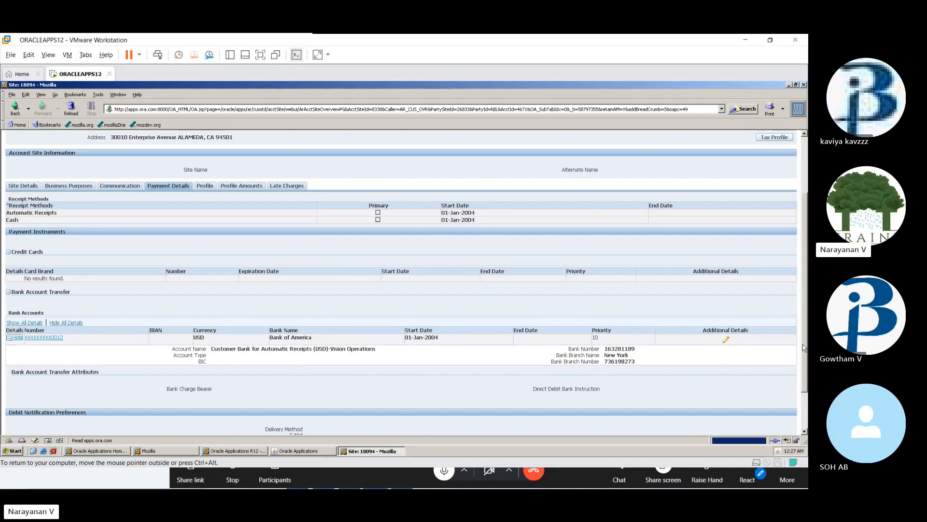
{"action": "mouse_move", "coordinate": [804, 348]}
{"action": "left_mouse_down"}
{"action": "mouse_move", "coordinate": [807, 374]}
{"action": "mouse_move", "coordinate": [805, 351]}
{"action": "left_mouse_up"}
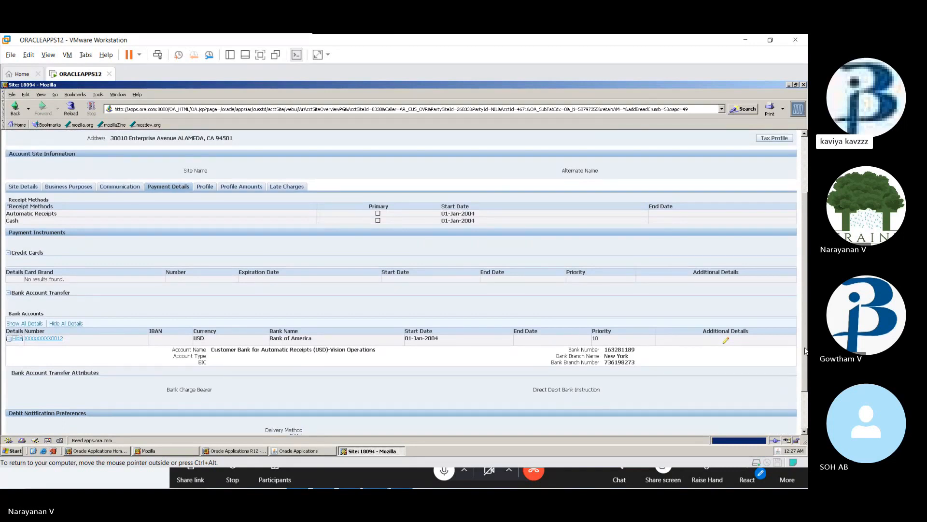
{"action": "mouse_move", "coordinate": [806, 351]}
{"action": "left_mouse_down"}
{"action": "mouse_move", "coordinate": [805, 318]}
{"action": "mouse_move", "coordinate": [805, 344]}
{"action": "left_mouse_up"}
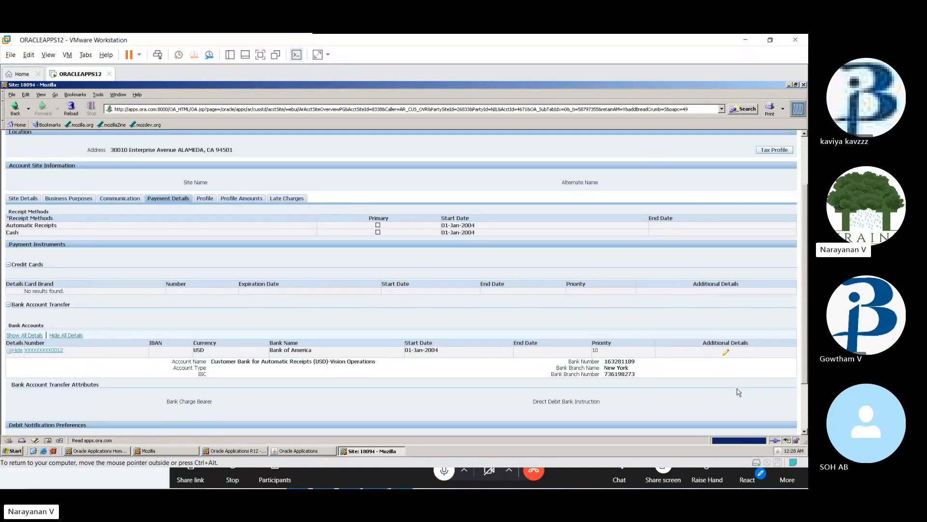
{"action": "left_click", "coordinate": [725, 356]}
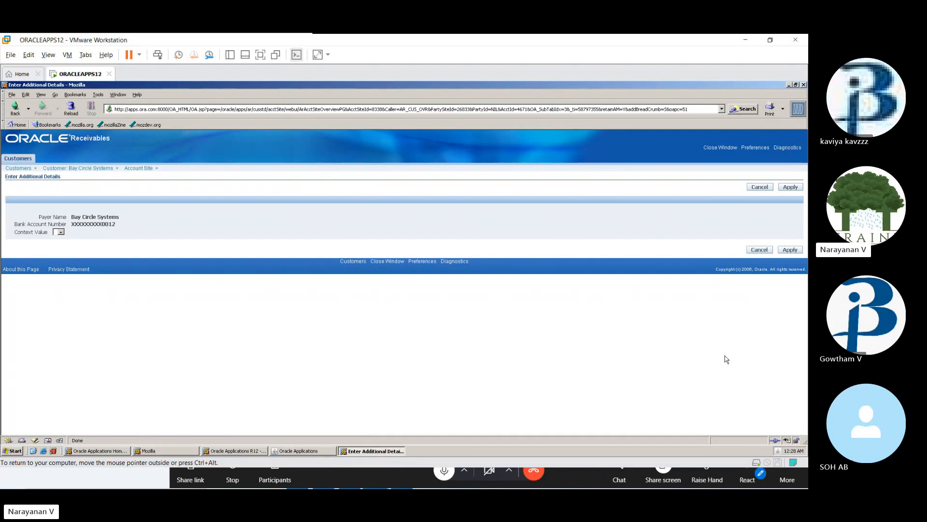
{"action": "left_click", "coordinate": [766, 252]}
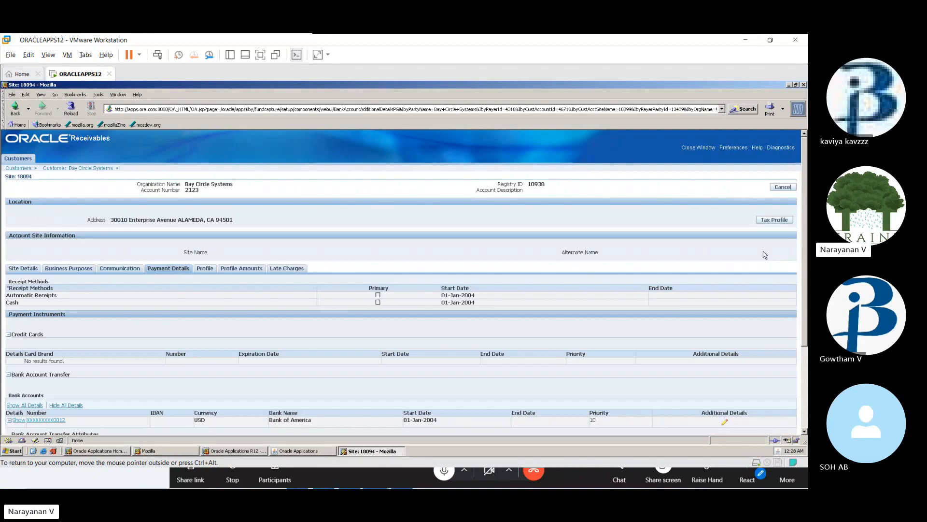
Examine the site's profile amounts by currency and its late charges setup, including the profile setup and currency rates.
{"action": "left_click", "coordinate": [203, 272]}
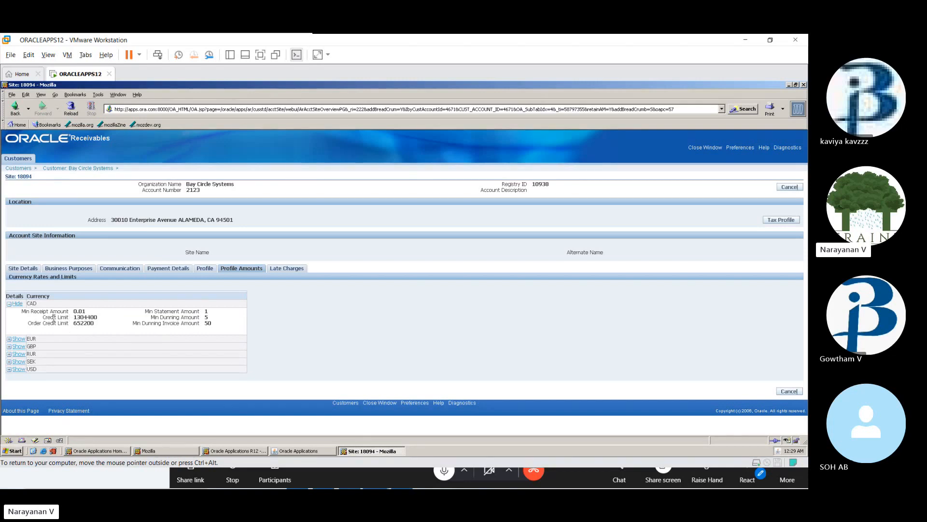
{"action": "left_click", "coordinate": [11, 340]}
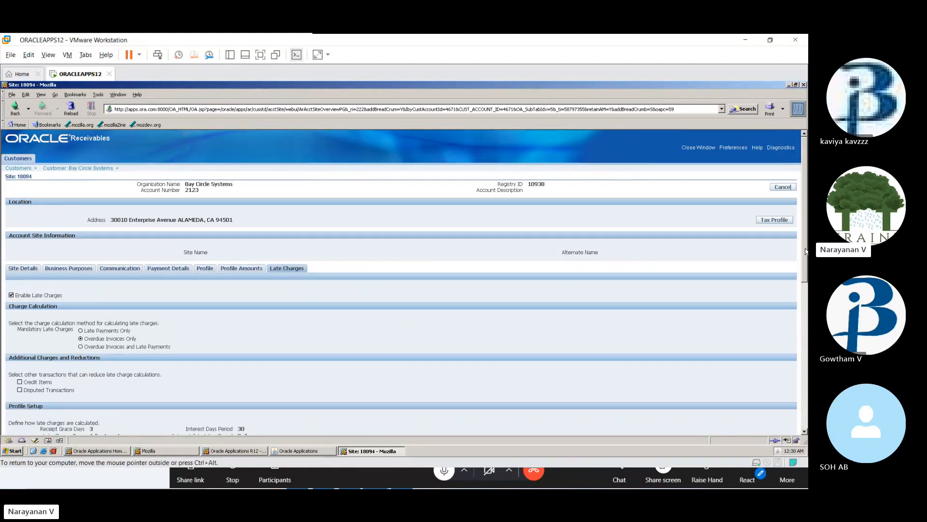
{"action": "left_click_drag", "start_coordinate": [806, 252], "coordinate": [808, 368]}
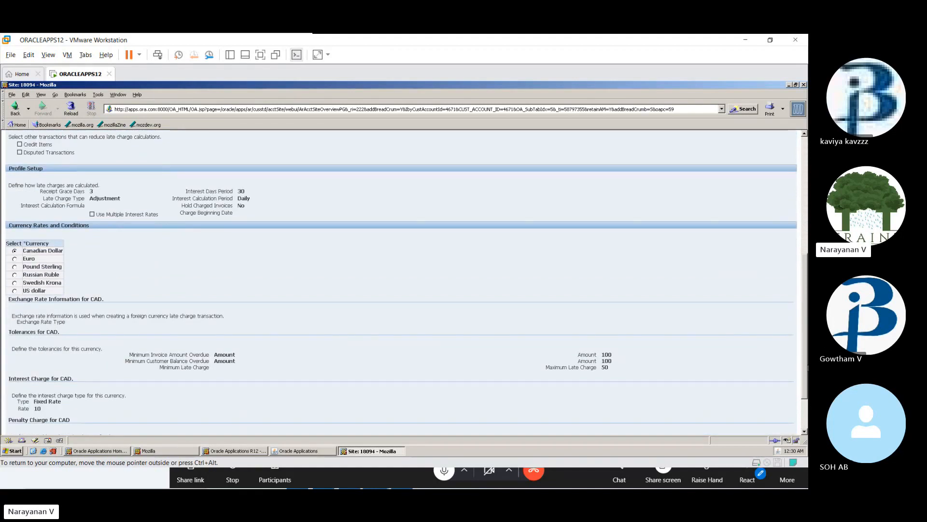
{"action": "left_click_drag", "start_coordinate": [808, 368], "coordinate": [806, 248]}
Leave the Bay Circle Systems site and record, return to the customer search, and close the Customers window to reach the Navigator.
{"action": "left_click", "coordinate": [779, 188]}
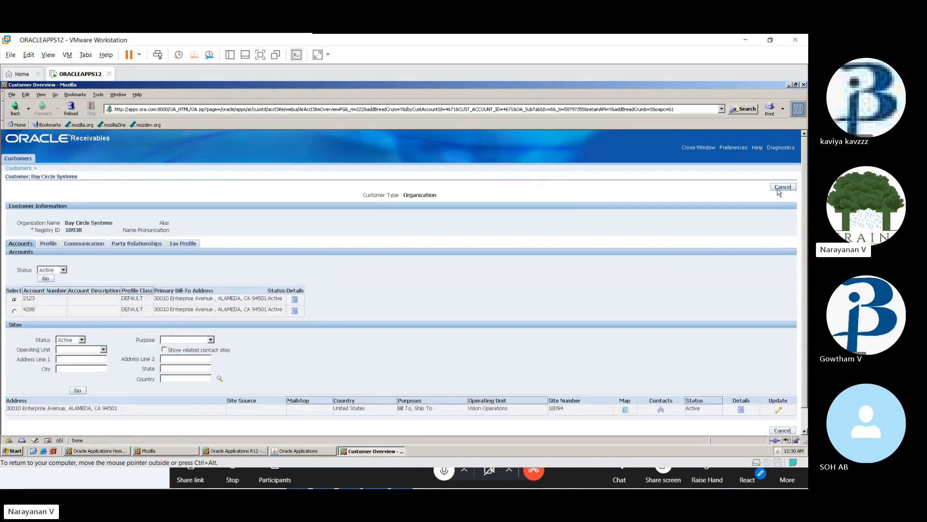
{"action": "left_click", "coordinate": [18, 168]}
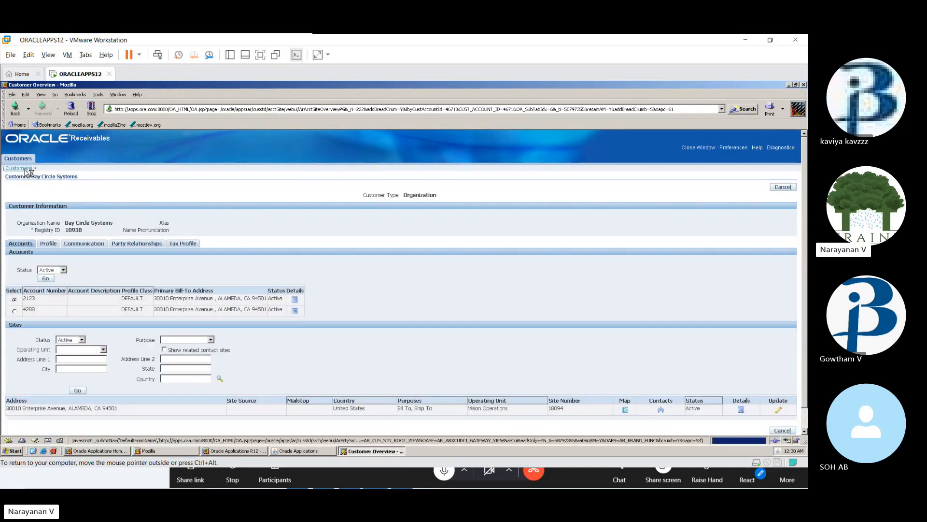
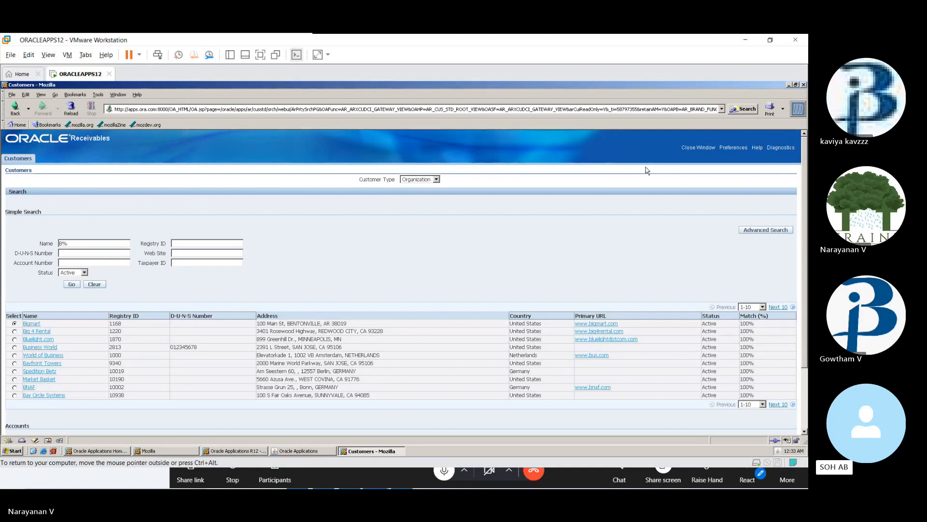
{"action": "left_click", "coordinate": [691, 148]}
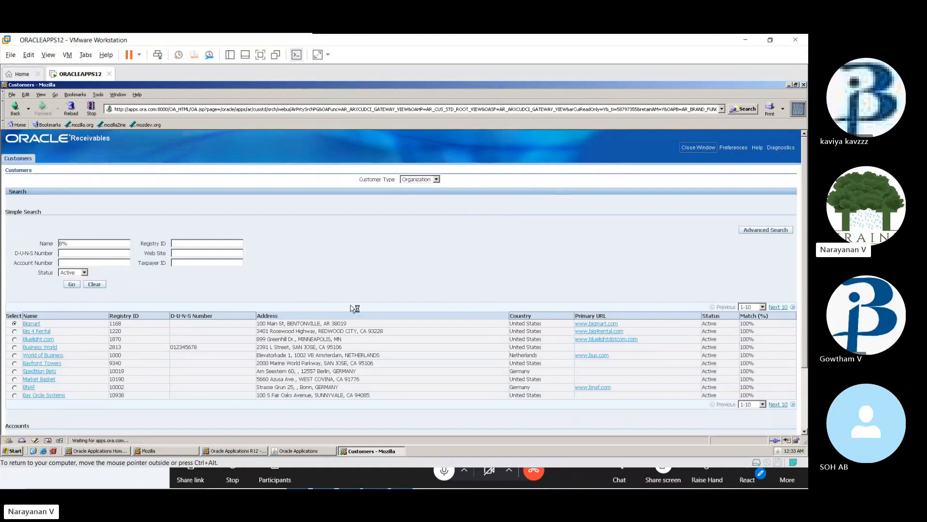
{"action": "left_click", "coordinate": [388, 276]}
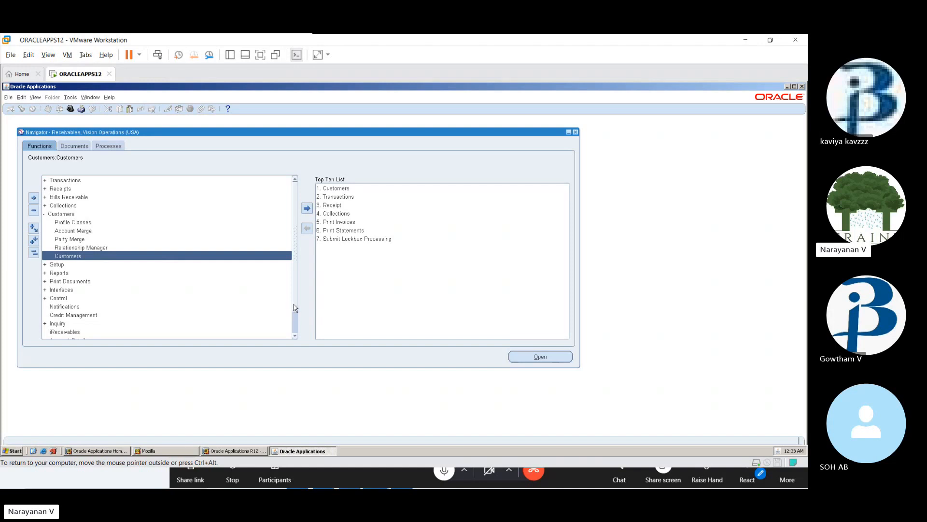
Expand the Transactions and Bills Receivable function groups, open the Bills Receivable Transactions form, and minimize it.
{"action": "scroll", "coordinate": [295, 307], "scroll_direction": "down", "scroll_amount": 1}
{"action": "scroll", "coordinate": [294, 283], "scroll_direction": "up", "scroll_amount": 1}
{"action": "left_click", "coordinate": [65, 181]}
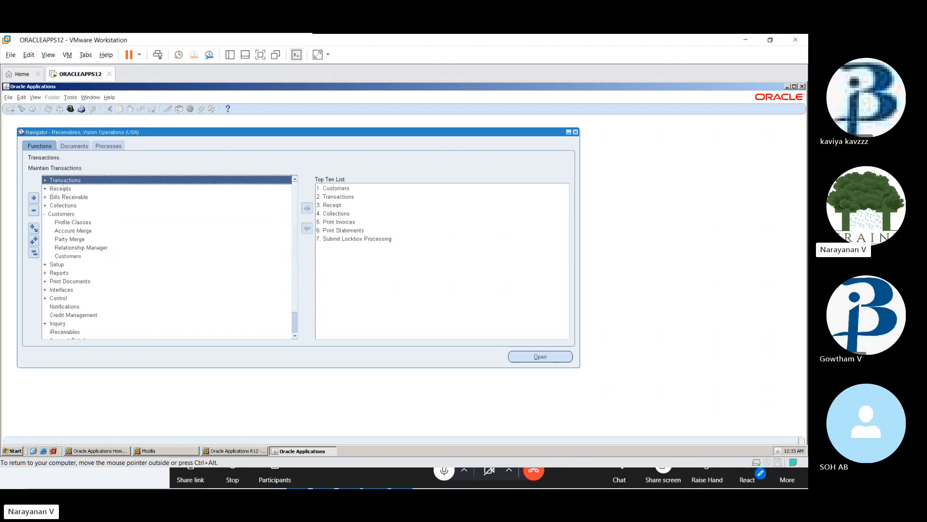
{"action": "double_click", "coordinate": [64, 186]}
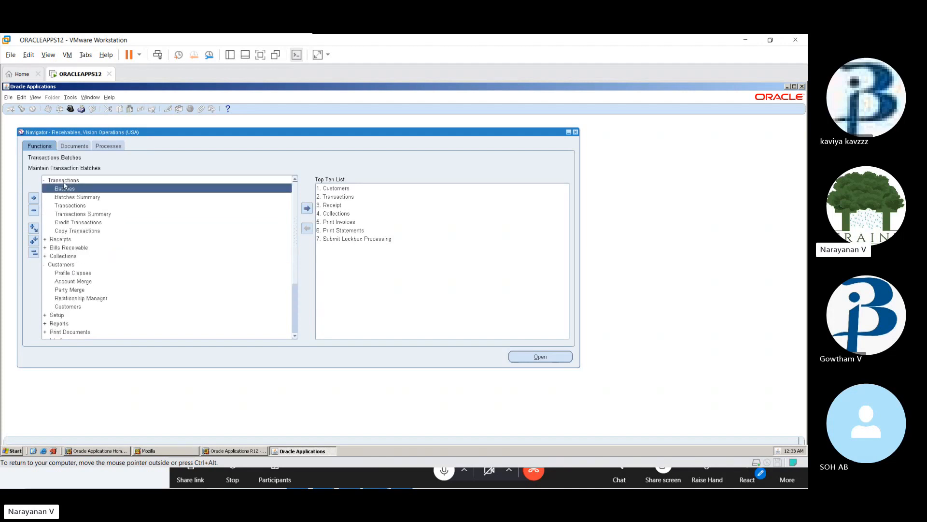
{"action": "double_click", "coordinate": [73, 248]}
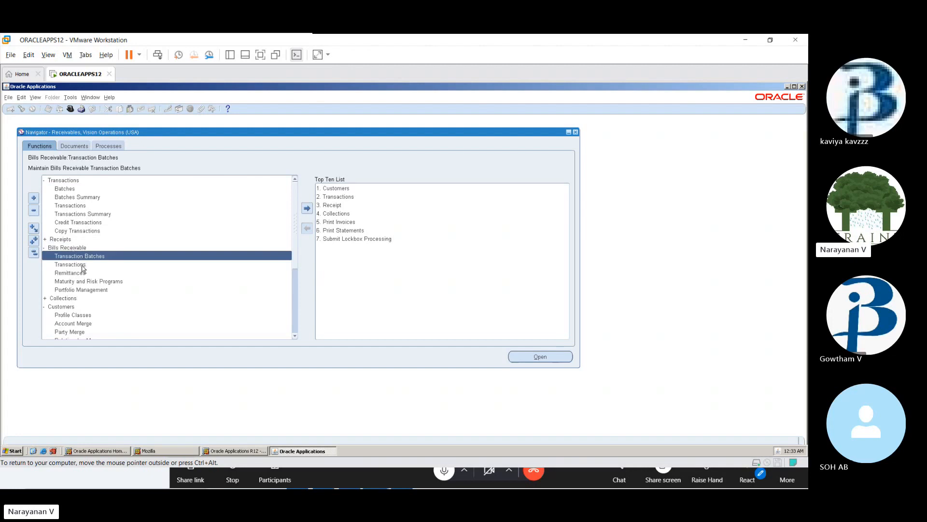
{"action": "double_click", "coordinate": [82, 265]}
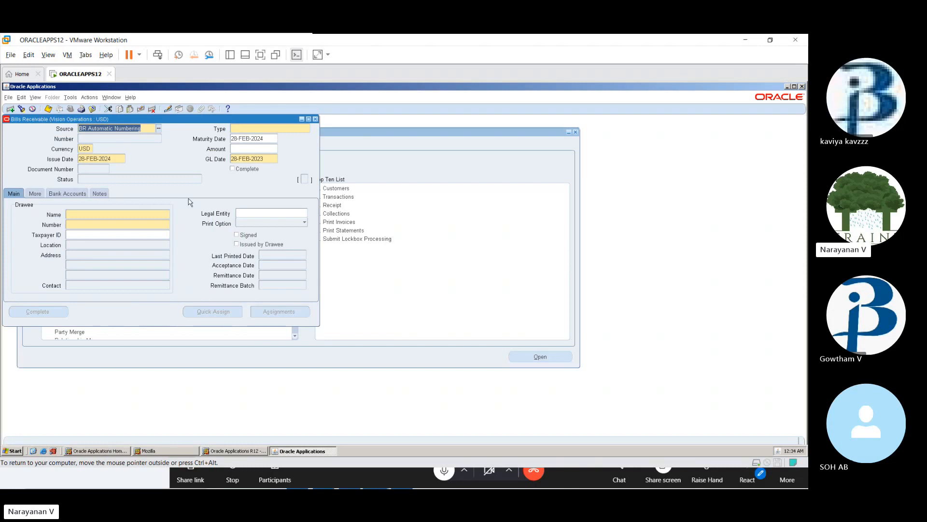
{"action": "left_click", "coordinate": [302, 119]}
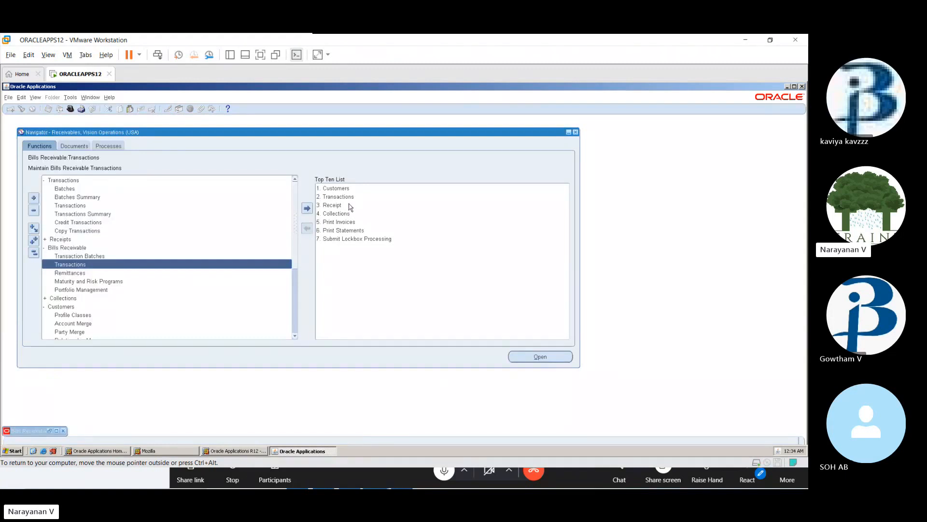
Open the Transactions form from the Navigator's Top Ten List and keep it in front.
{"action": "left_click", "coordinate": [345, 198]}
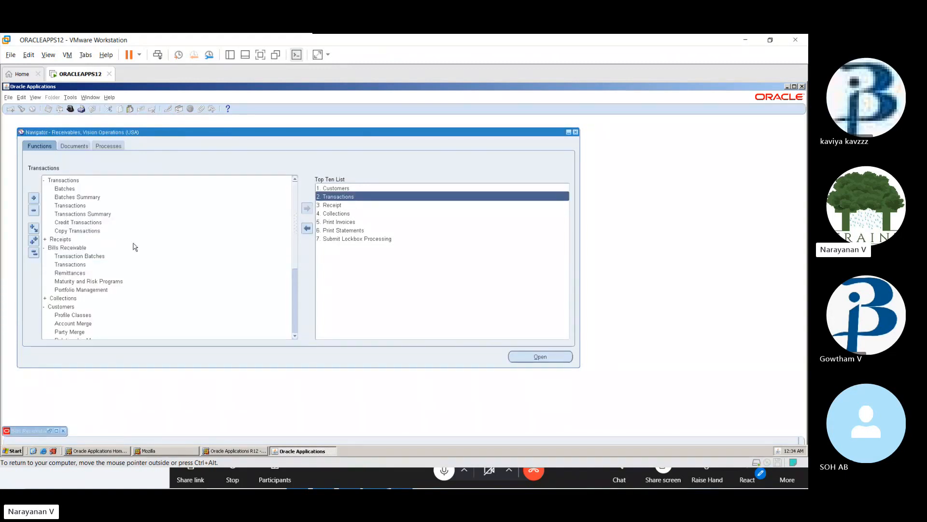
{"action": "left_click", "coordinate": [76, 207]}
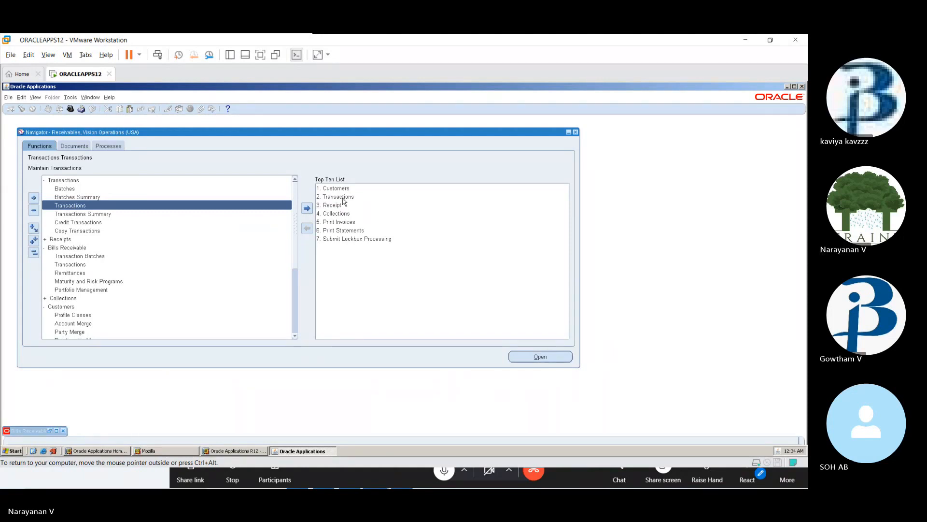
{"action": "left_click", "coordinate": [343, 197]}
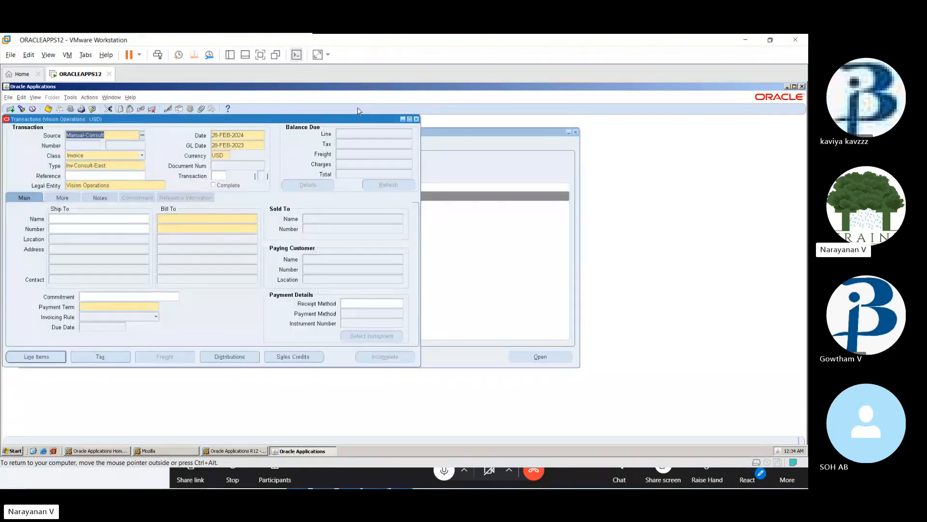
{"action": "left_click", "coordinate": [450, 151]}
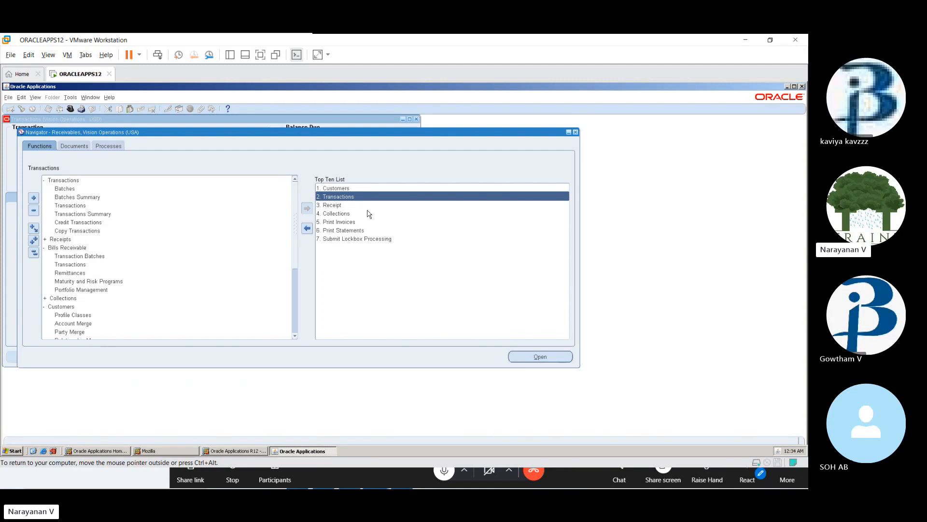
{"action": "left_click", "coordinate": [299, 452]}
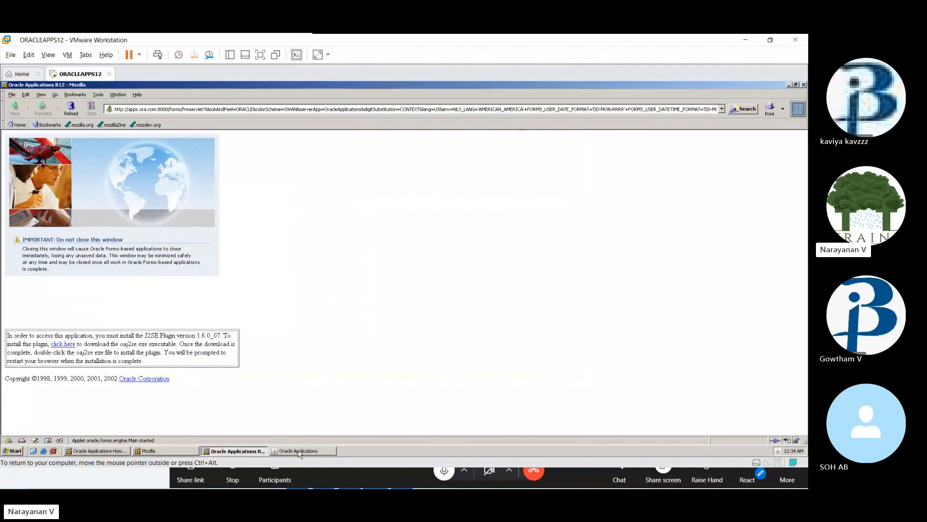
{"action": "left_click", "coordinate": [299, 452]}
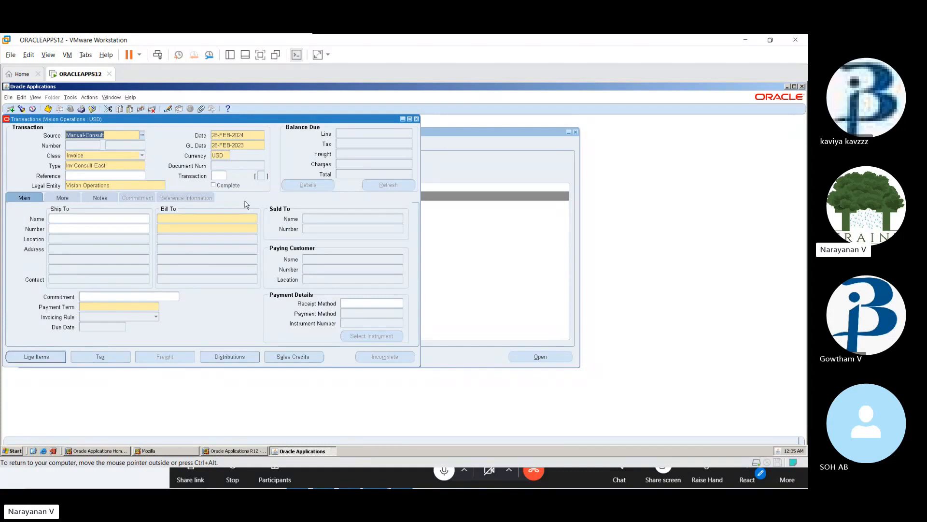
Set the transaction's batch source to Manual from the Batch Sources list.
{"action": "left_click", "coordinate": [143, 135]}
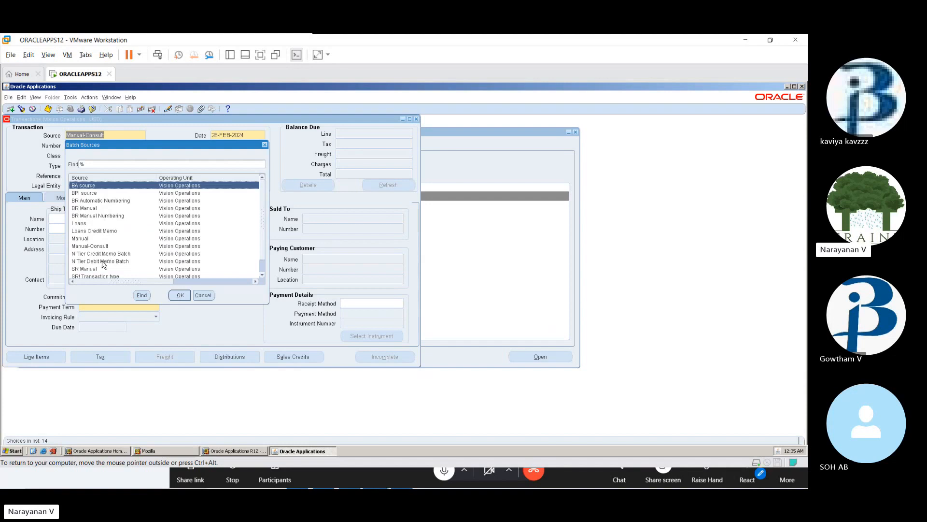
{"action": "left_click", "coordinate": [86, 240]}
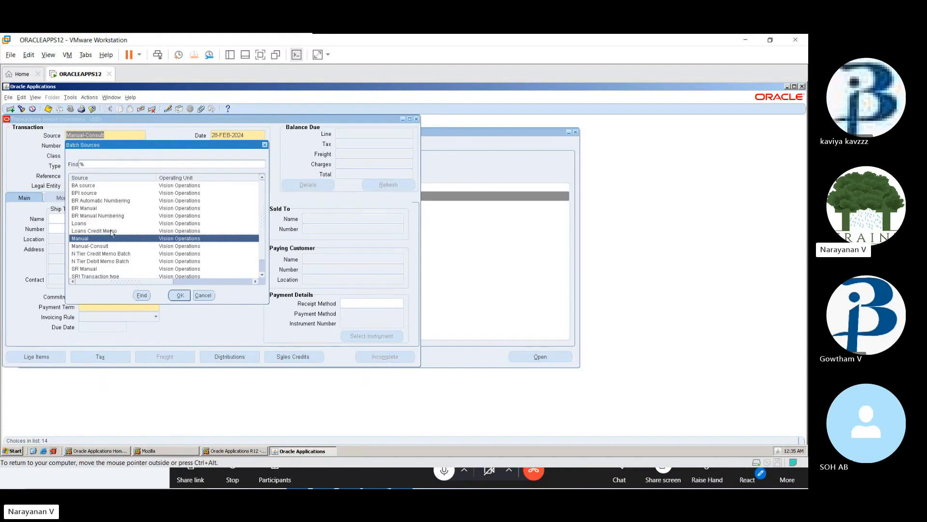
{"action": "left_click", "coordinate": [179, 296]}
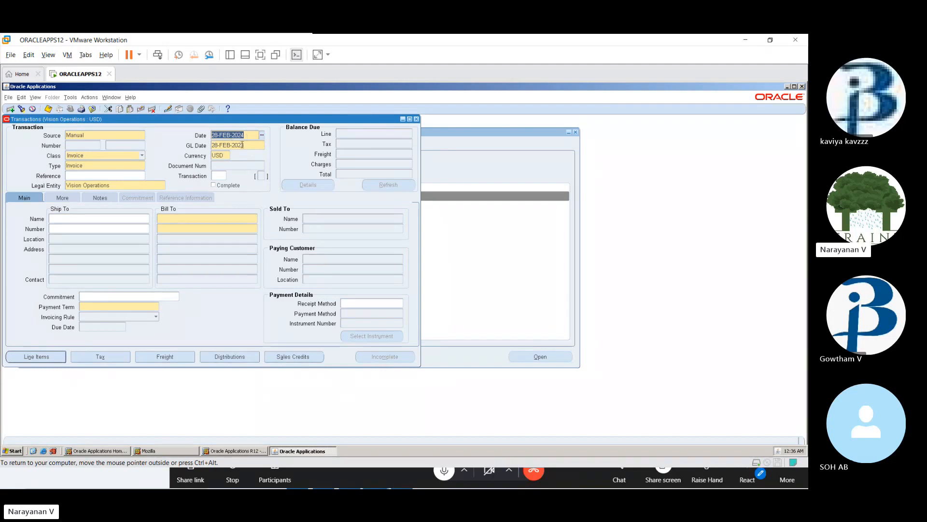
Check the invoice's GL date and look through the available currencies, then close the list without changing the currency.
{"action": "left_click", "coordinate": [246, 145]}
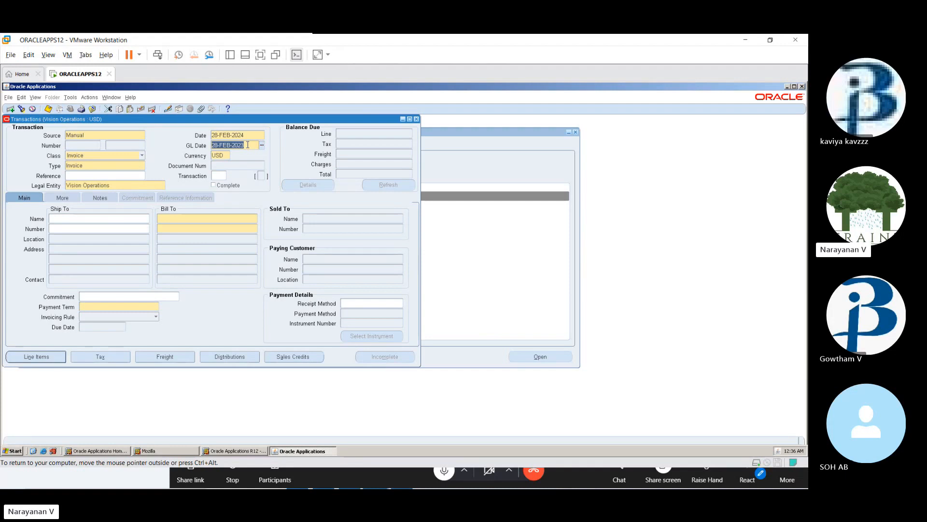
{"action": "left_click", "coordinate": [224, 155]}
{"action": "left_click", "coordinate": [227, 155]}
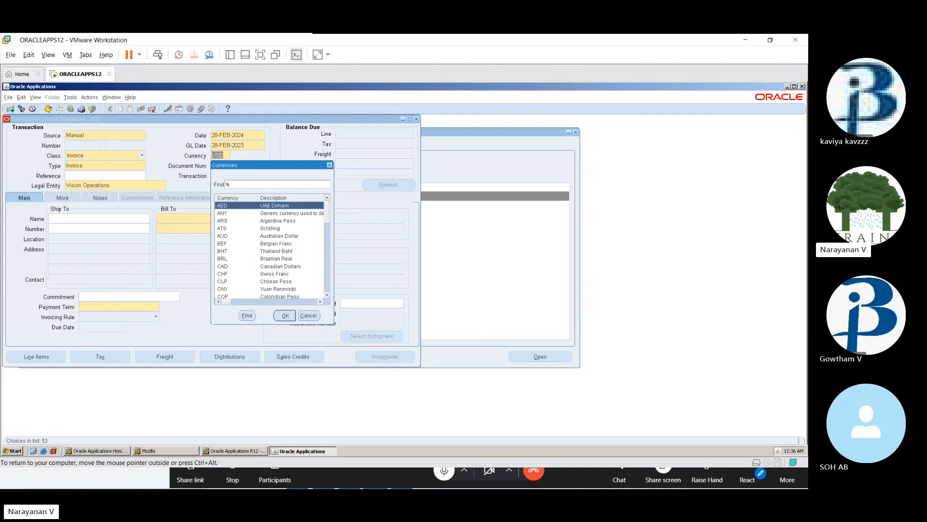
{"action": "left_click", "coordinate": [309, 318]}
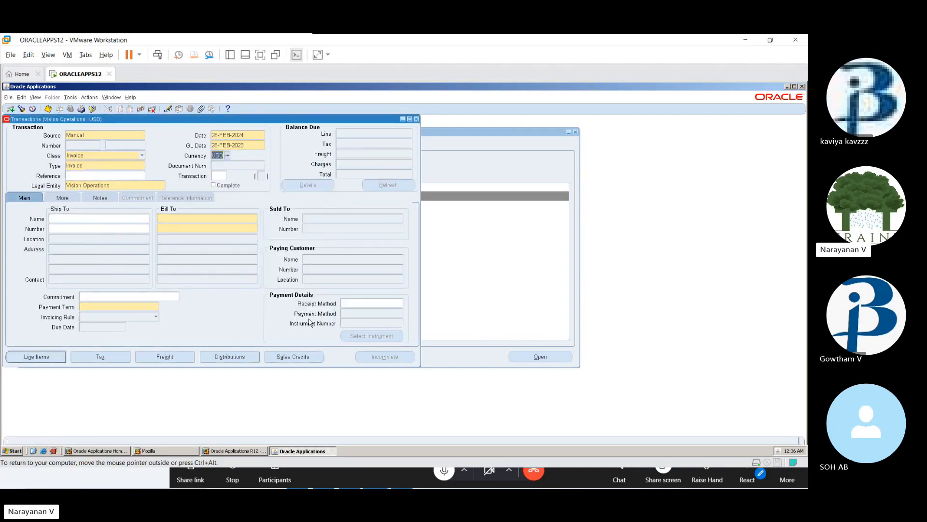
Select Invoice as the transaction class and choose the regular Invoice type from the Transaction Types list.
{"action": "left_click", "coordinate": [142, 155]}
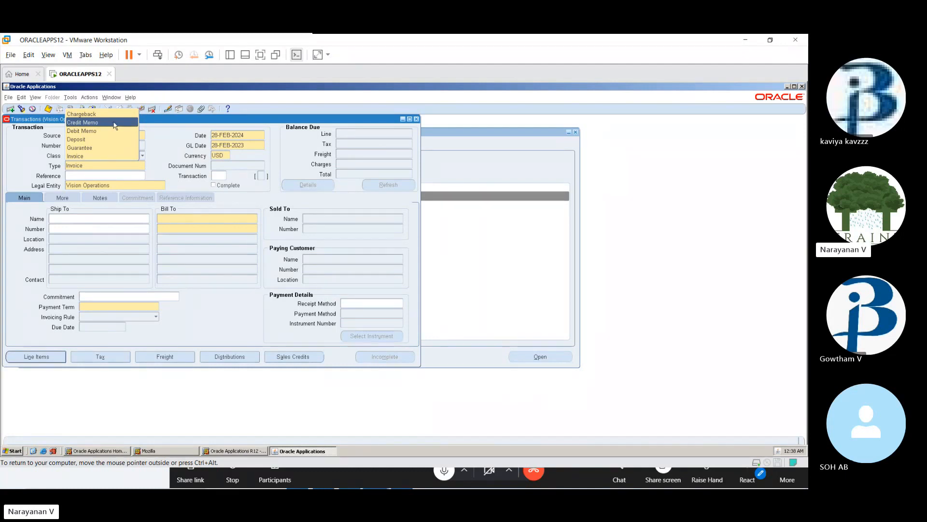
{"action": "left_click", "coordinate": [101, 155]}
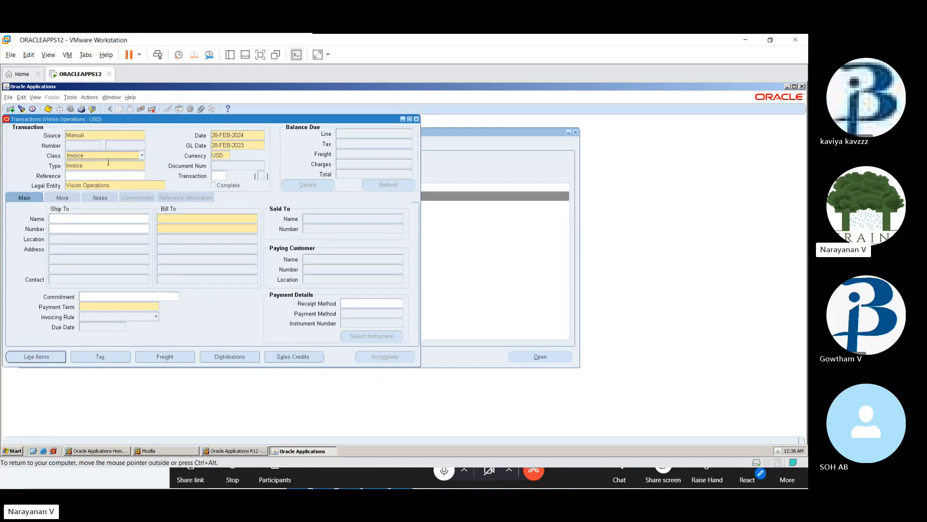
{"action": "left_click", "coordinate": [126, 165]}
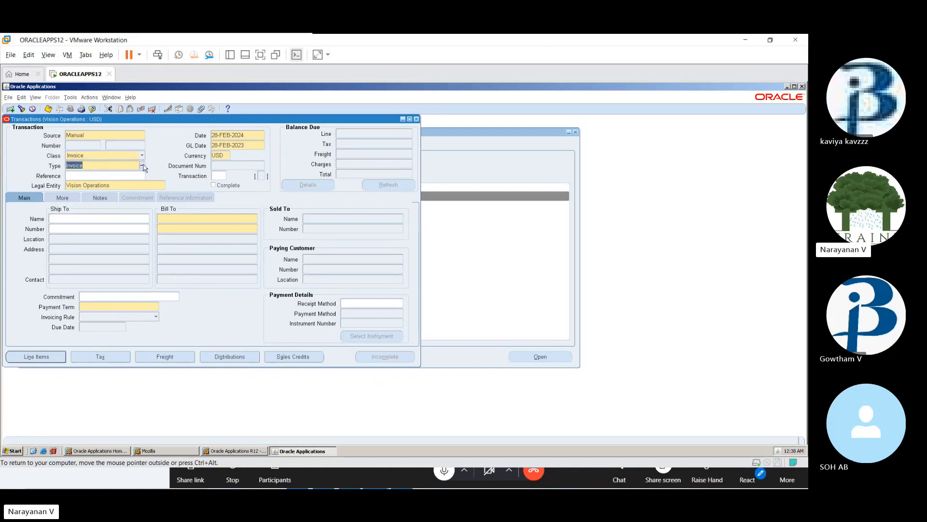
{"action": "left_click", "coordinate": [142, 165]}
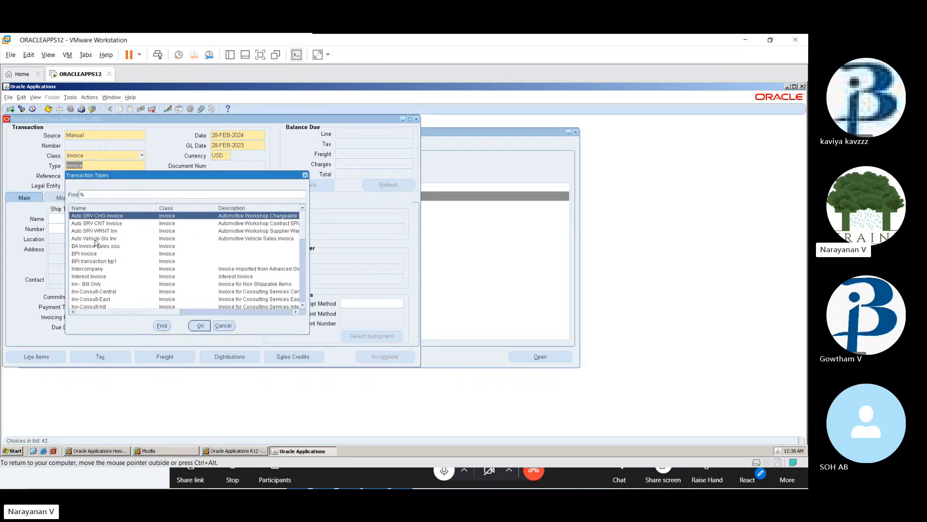
{"action": "left_click", "coordinate": [95, 300]}
{"action": "key", "text": "Down"}
{"action": "key", "text": "Down"}
{"action": "key", "text": "Down"}
{"action": "key", "text": "Down"}
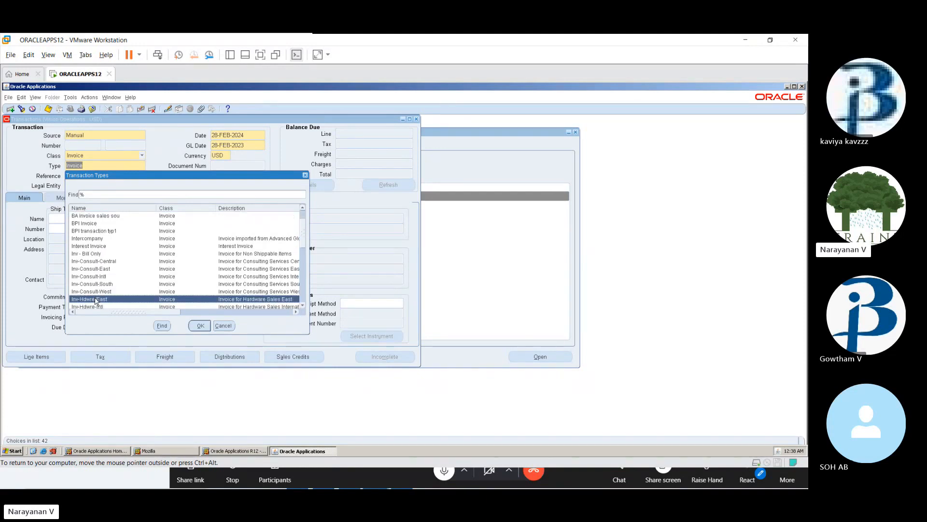
{"action": "key", "text": "Down"}
{"action": "key", "text": "Down"}
{"action": "key", "text": "Down"}
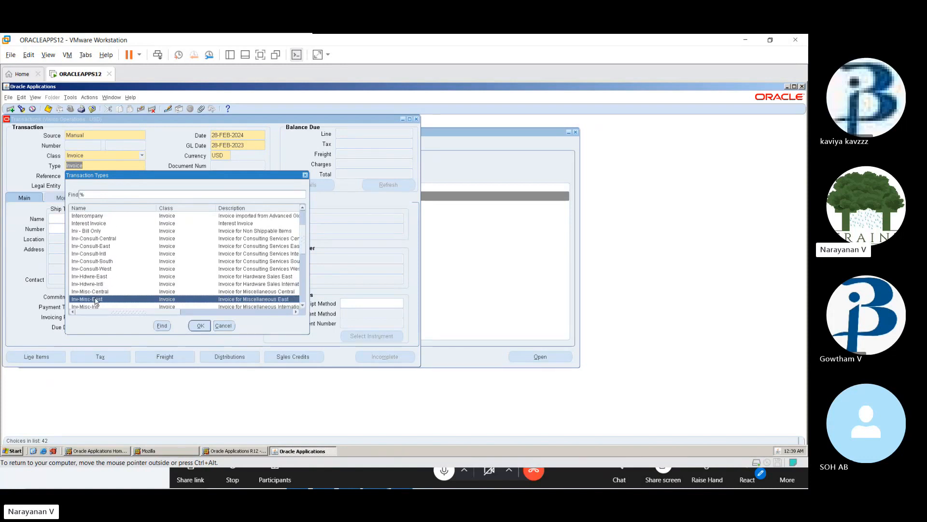
{"action": "key", "text": "Down"}
{"action": "key", "text": "Down"}
{"action": "key", "text": "Down"}
{"action": "key", "text": "Down"}
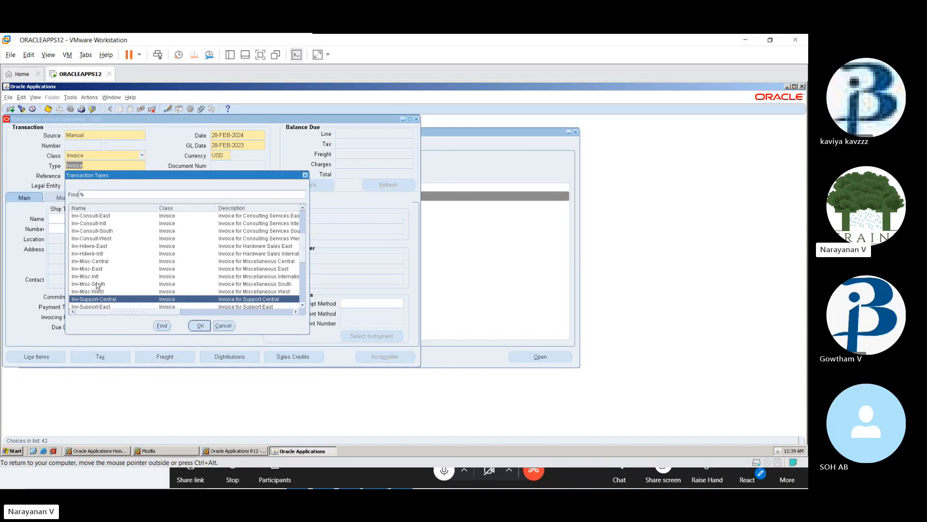
{"action": "left_click", "coordinate": [153, 304]}
{"action": "key", "text": "Down"}
{"action": "key", "text": "Down"}
{"action": "key", "text": "Down"}
{"action": "key", "text": "Down"}
{"action": "key", "text": "Down"}
{"action": "key", "text": "Down"}
{"action": "key", "text": "Down"}
{"action": "key", "text": "Down"}
{"action": "key", "text": "Down"}
{"action": "key", "text": "Down"}
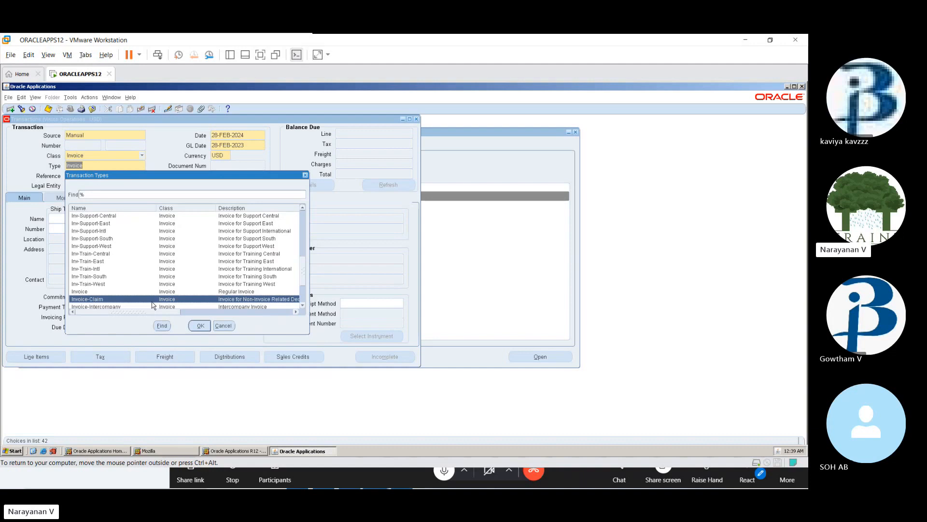
{"action": "key", "text": "Up"}
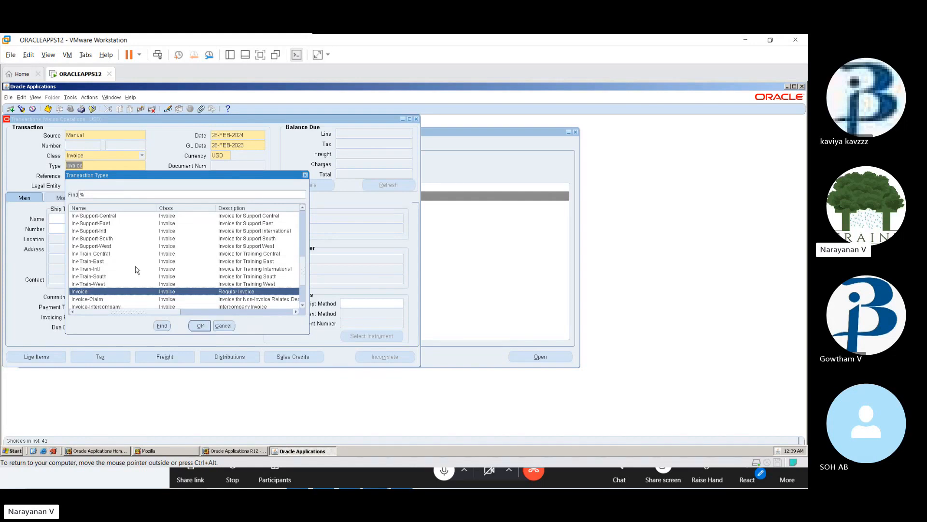
{"action": "left_click", "coordinate": [199, 325]}
Find ship-to customers starting with "b" and select the first Bay Circle Systems account.
{"action": "left_click", "coordinate": [127, 176]}
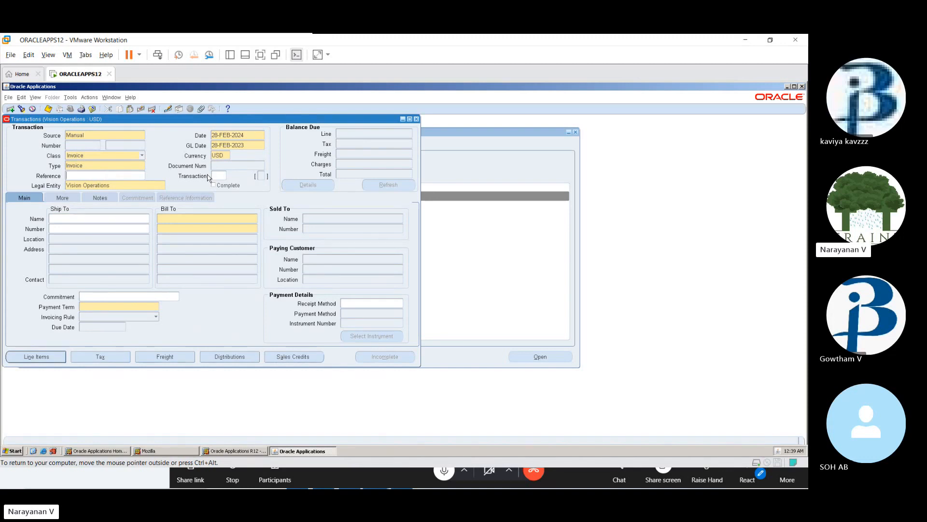
{"action": "left_click", "coordinate": [55, 218]}
{"action": "type", "text": "b"}
{"action": "key", "text": "Tab"}
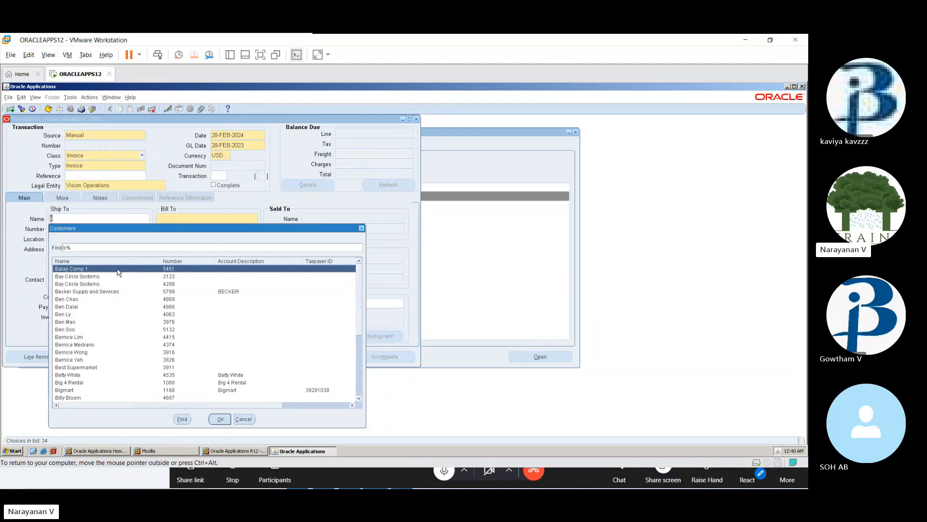
{"action": "left_click", "coordinate": [96, 278]}
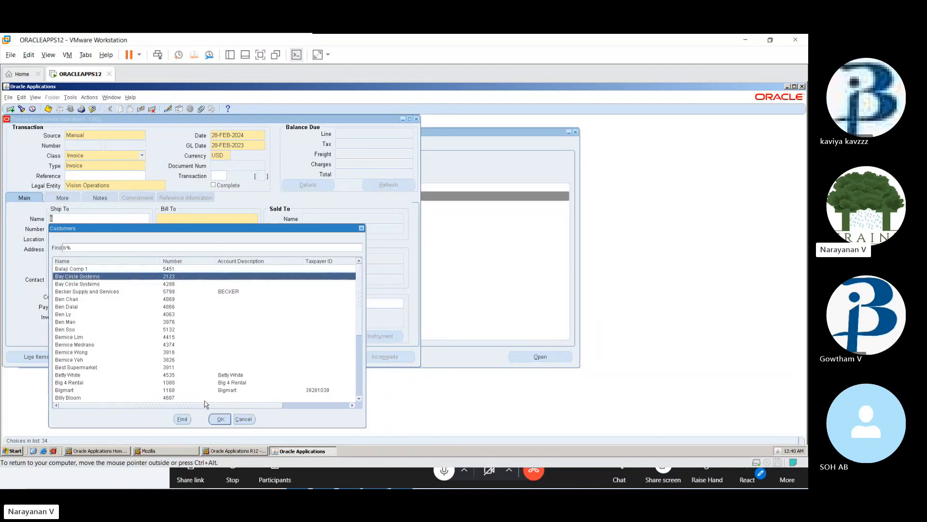
{"action": "left_click", "coordinate": [221, 419]}
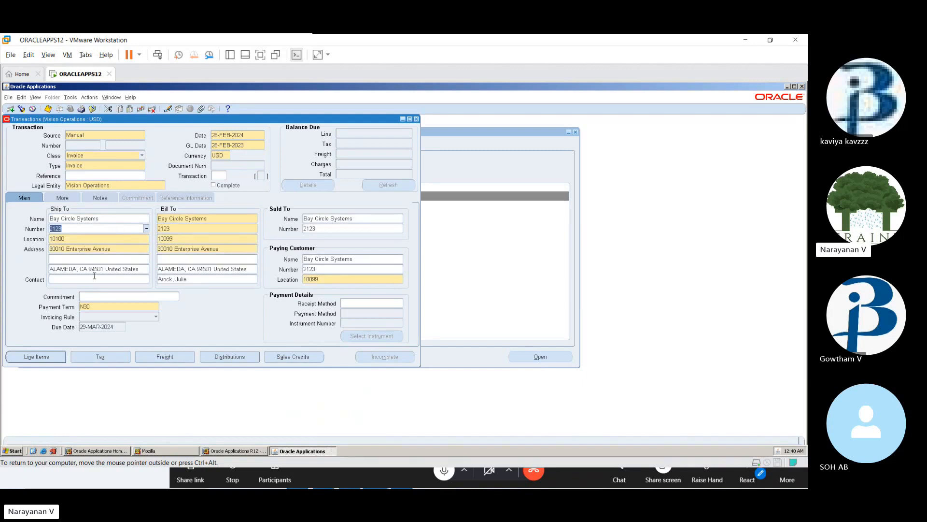
View the customer number lookups for the ship-to and paying customers, closing each without choosing another customer.
{"action": "left_click", "coordinate": [147, 230]}
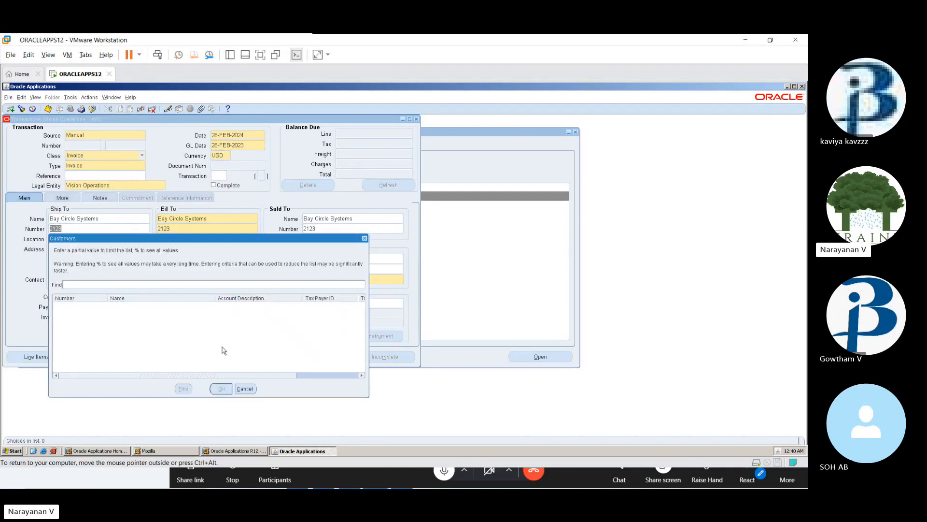
{"action": "left_click", "coordinate": [245, 389]}
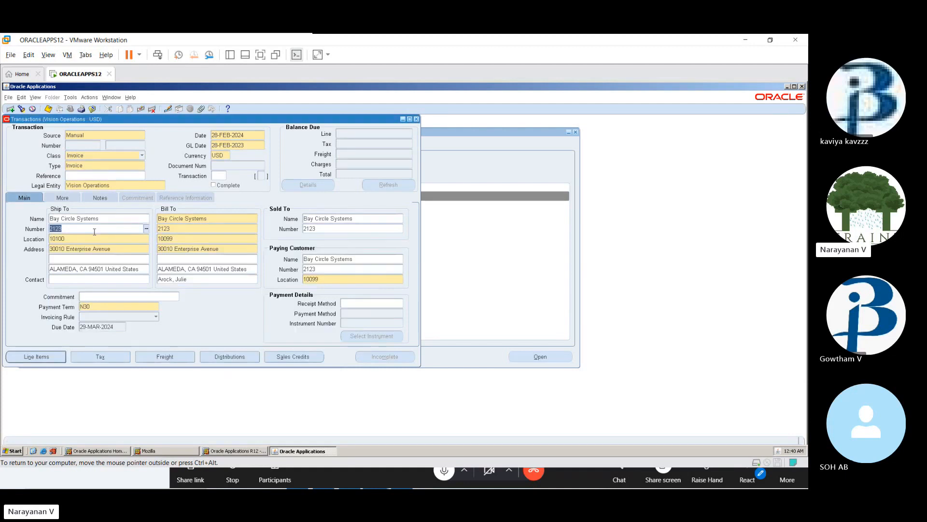
{"action": "key", "text": "Tab"}
{"action": "left_click", "coordinate": [334, 268]}
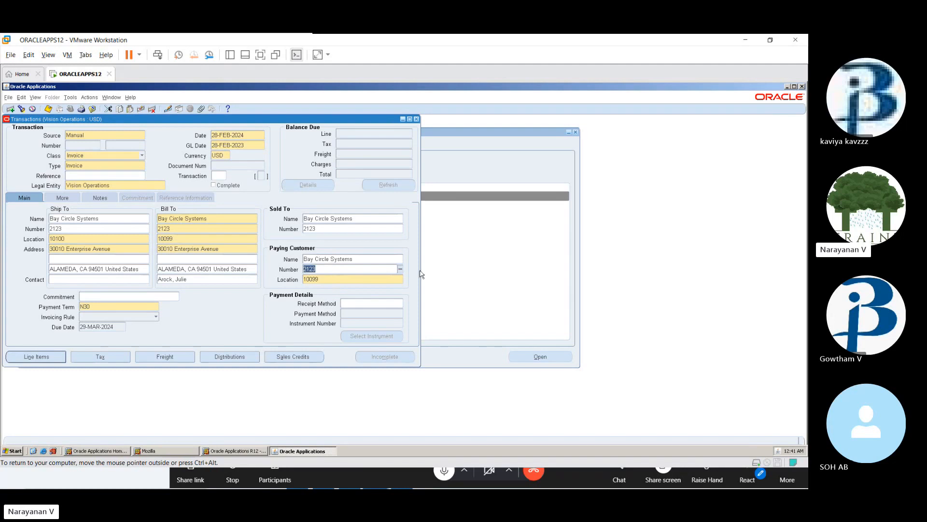
{"action": "left_click", "coordinate": [400, 269]}
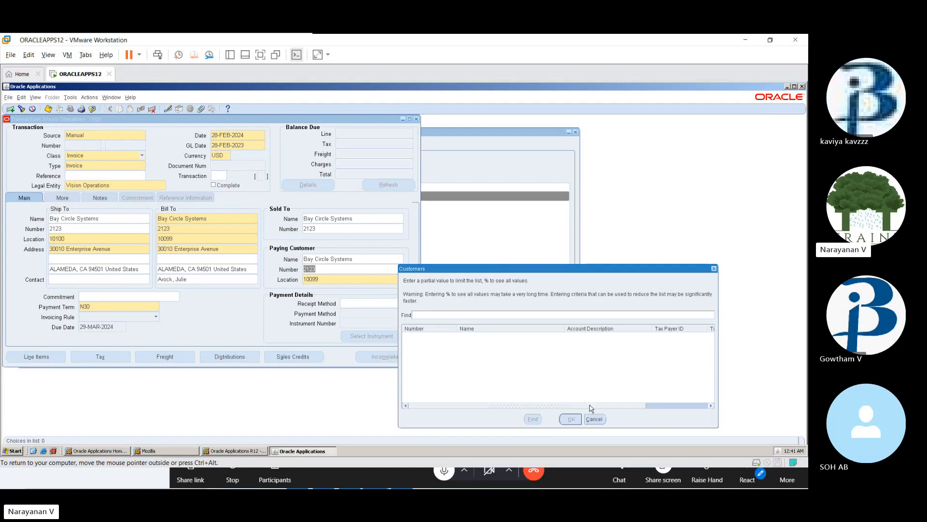
{"action": "left_click", "coordinate": [594, 418]}
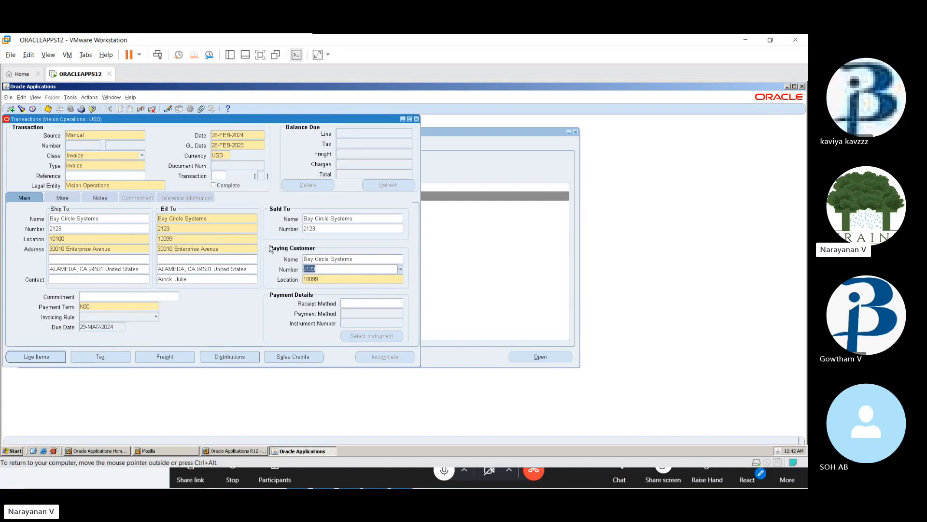
Set the receipt method in the payment details to Credit Card.
{"action": "left_click", "coordinate": [367, 303]}
{"action": "left_click", "coordinate": [400, 304]}
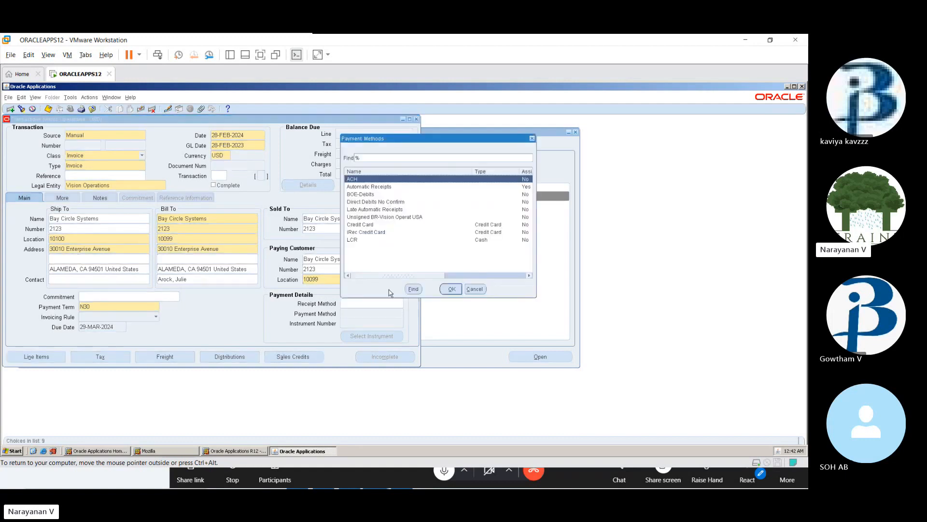
{"action": "left_click", "coordinate": [378, 187]}
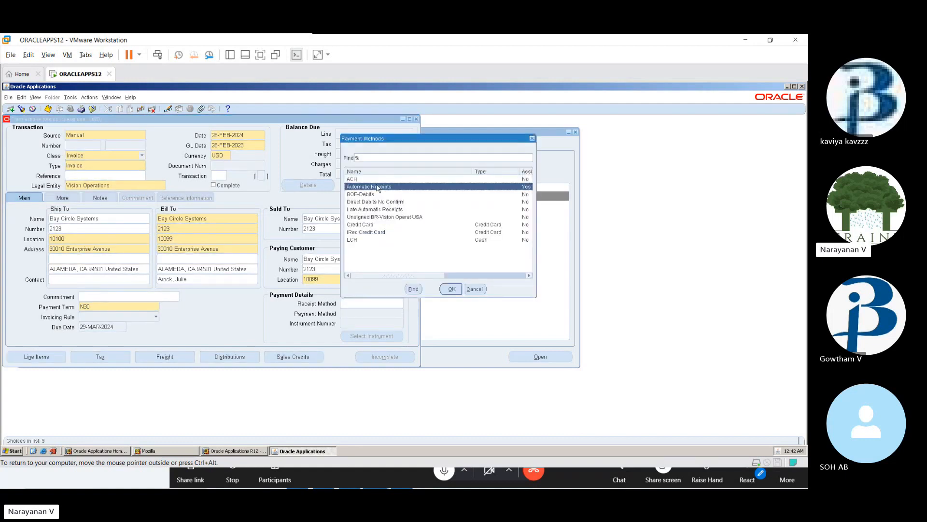
{"action": "left_click", "coordinate": [372, 226]}
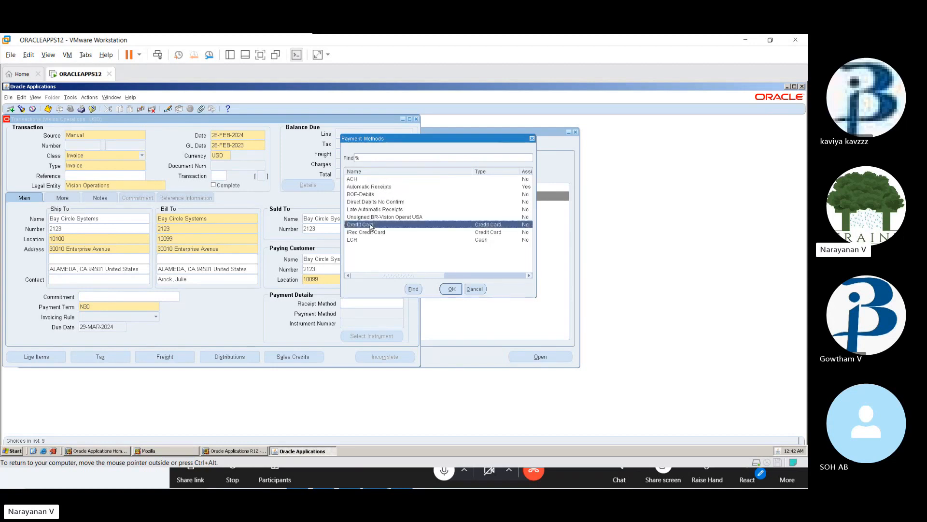
{"action": "left_click", "coordinate": [452, 289]}
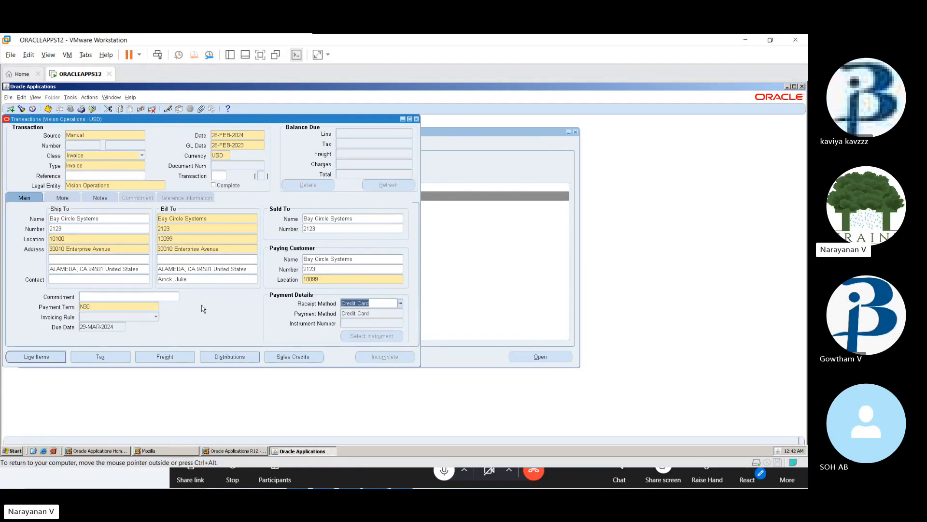
Open the invoice's line items and set line 1 to item 1002, Deluxe Desktop, found by searching items with "1".
{"action": "left_click", "coordinate": [30, 360]}
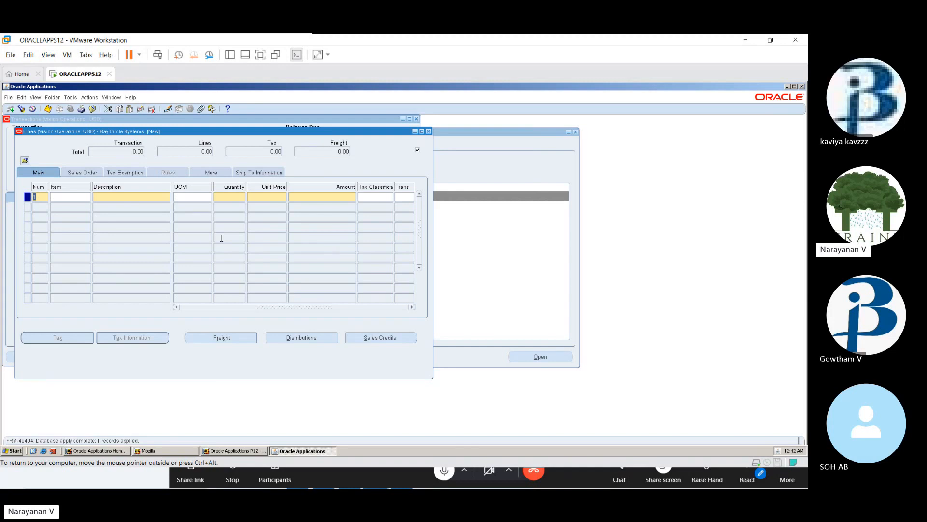
{"action": "left_click", "coordinate": [60, 196]}
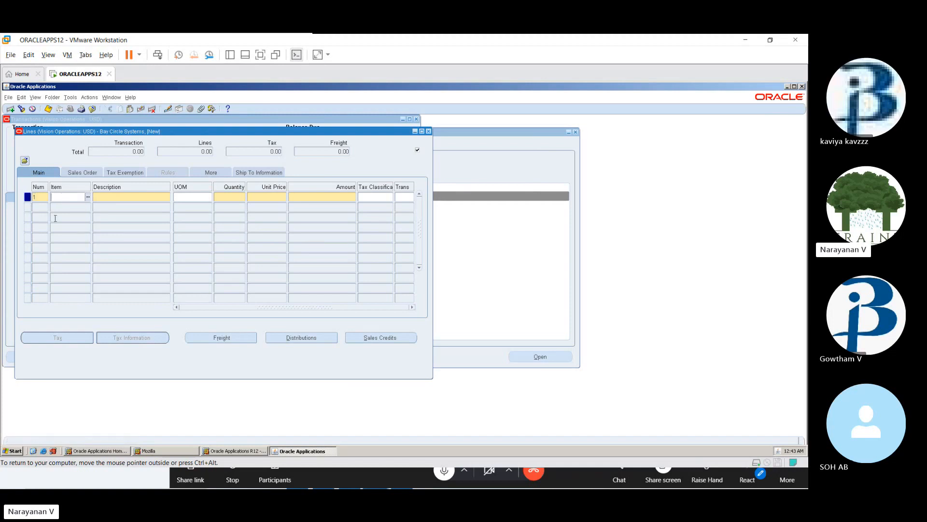
{"action": "type", "text": "1"}
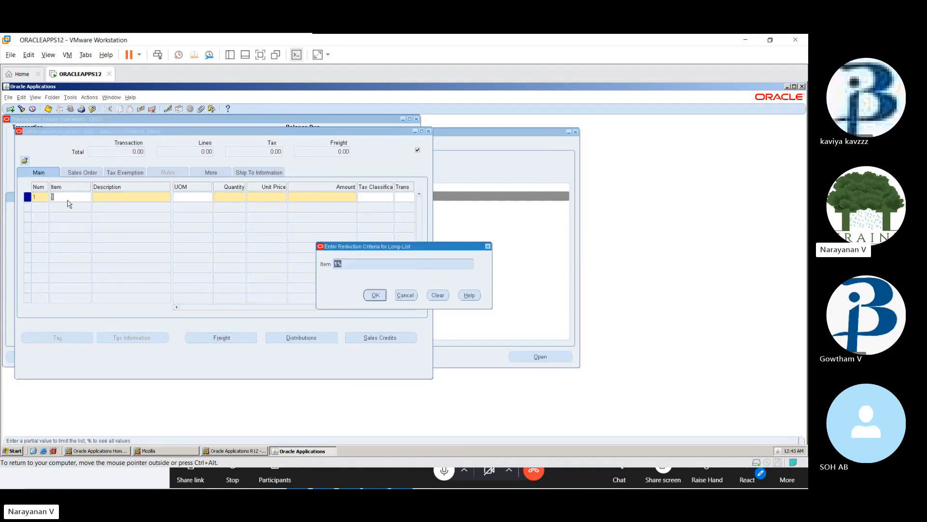
{"action": "left_click", "coordinate": [373, 295]}
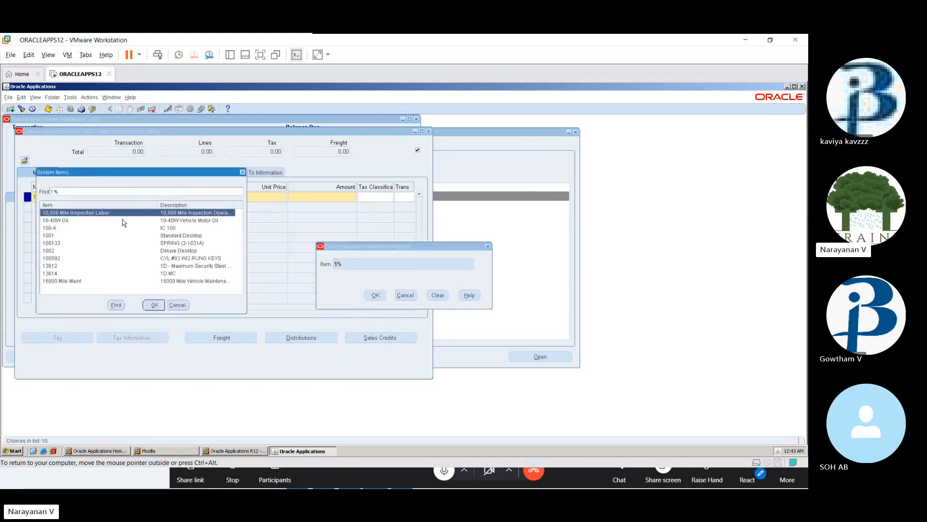
{"action": "left_click", "coordinate": [55, 251]}
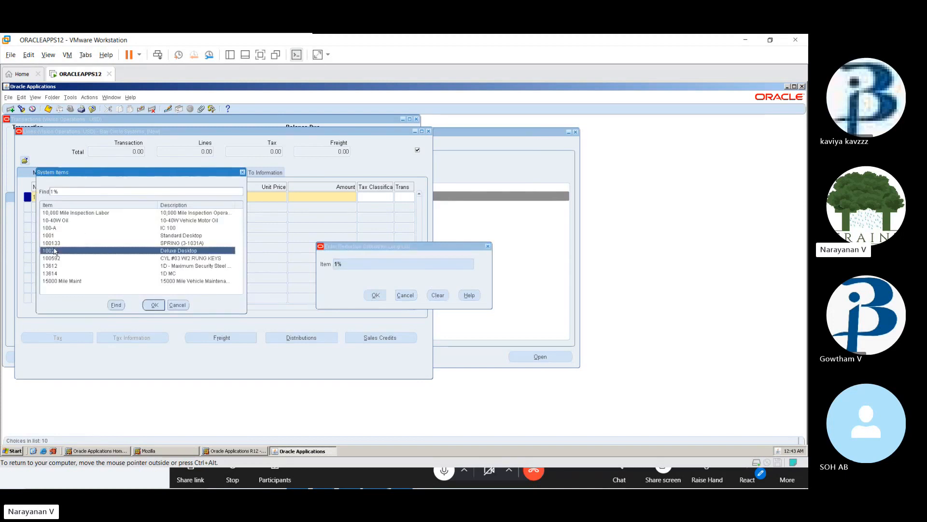
{"action": "left_click", "coordinate": [153, 305]}
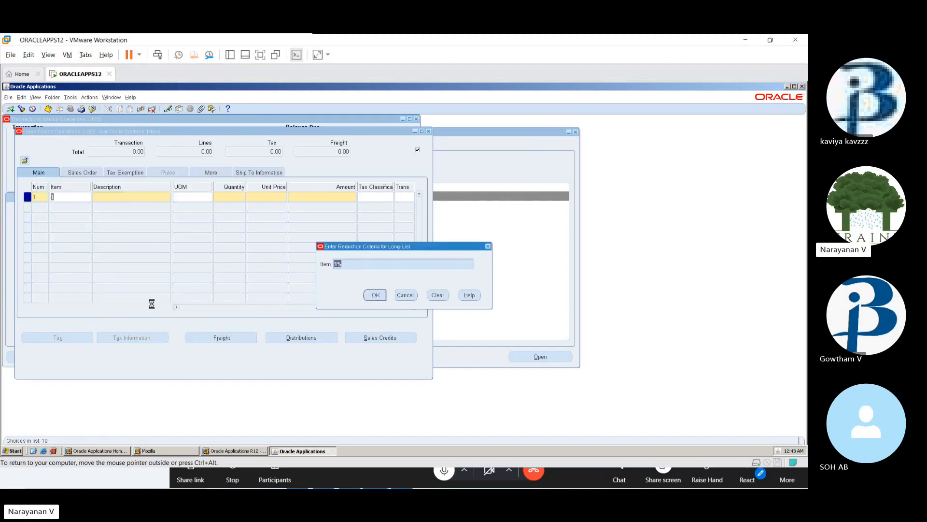
Look through the units of measure for the Deluxe Desktop line and choose Bag.
{"action": "left_click", "coordinate": [195, 199]}
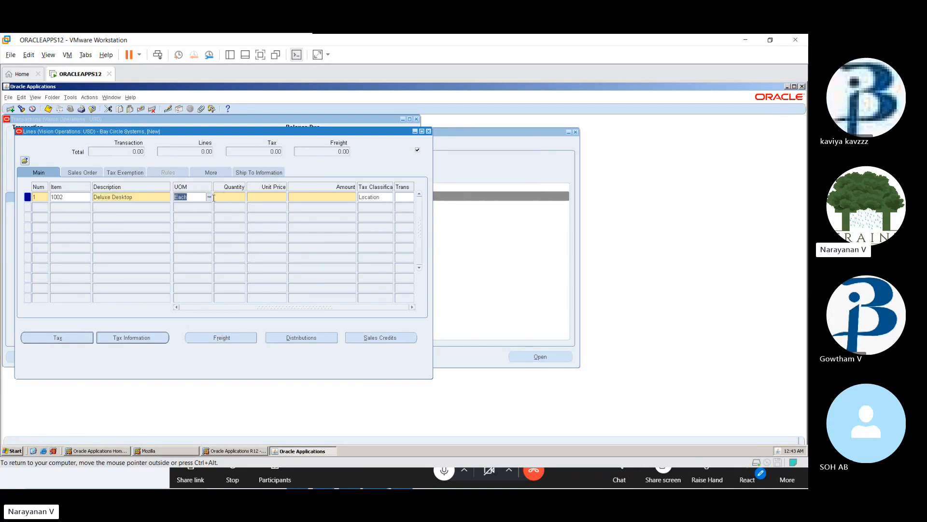
{"action": "left_click", "coordinate": [209, 196]}
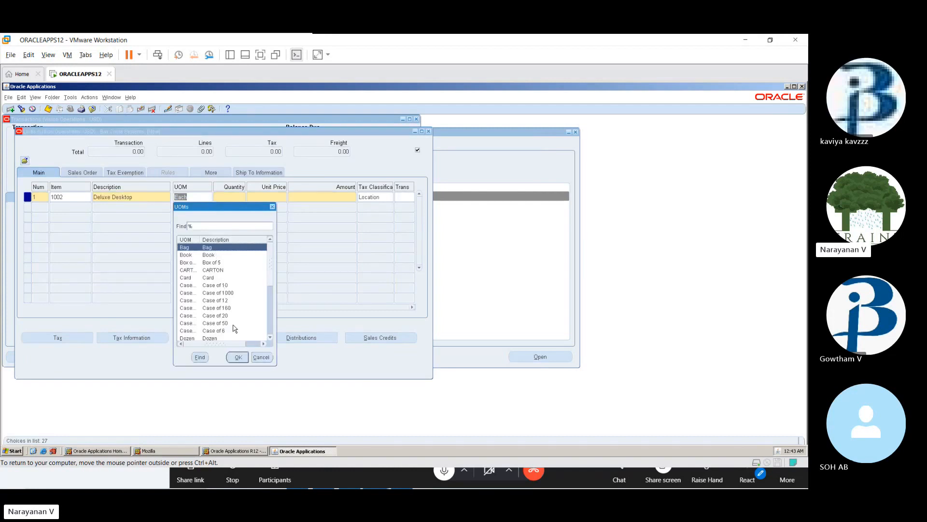
{"action": "left_click_drag", "start_coordinate": [270, 268], "coordinate": [272, 331]}
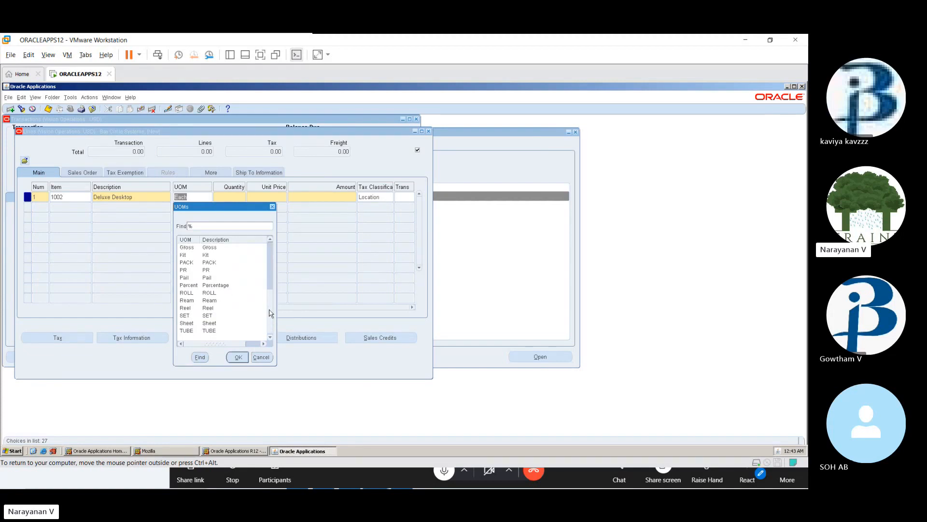
{"action": "left_click_drag", "start_coordinate": [270, 313], "coordinate": [271, 244]}
{"action": "left_click", "coordinate": [236, 358]}
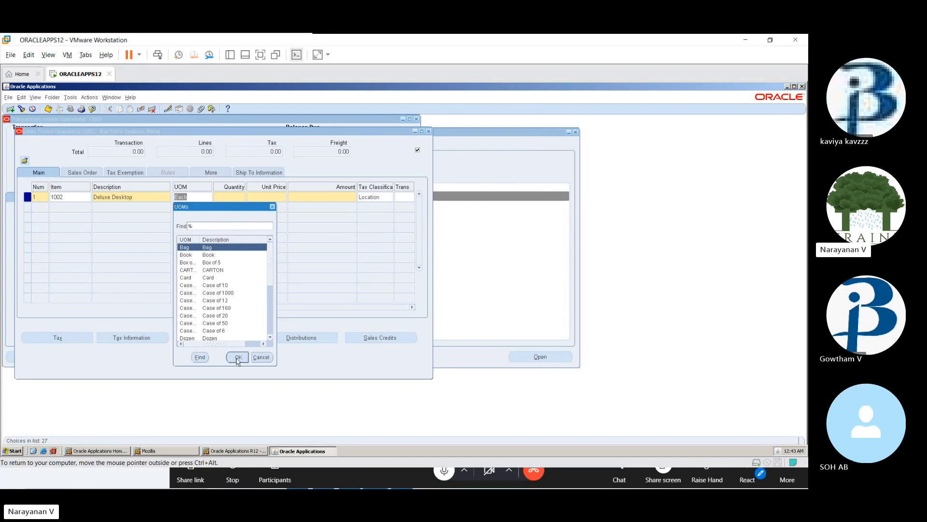
Set the Deluxe Desktop line's quantity to 2 and its unit price to 100.
{"action": "left_click", "coordinate": [228, 196]}
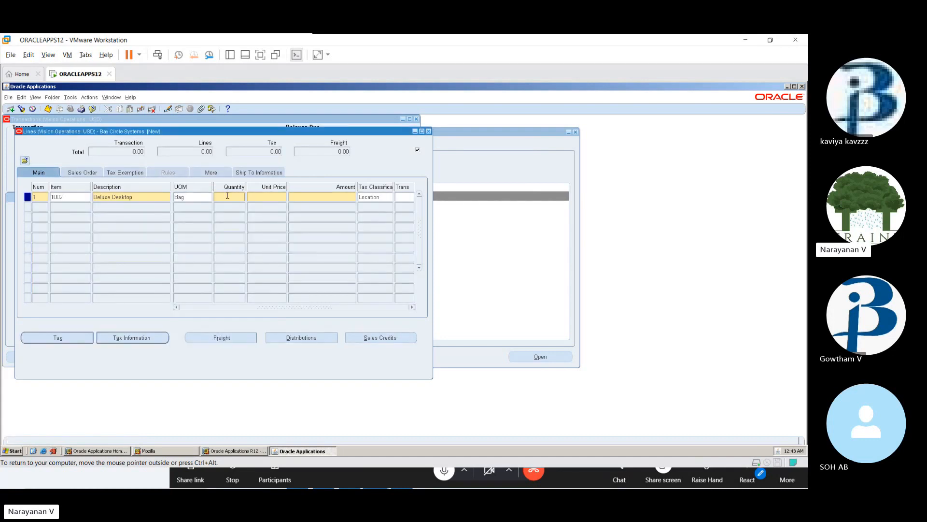
{"action": "type", "text": "1"}
{"action": "key", "text": "Tab"}
{"action": "double_click", "coordinate": [233, 195]}
{"action": "type", "text": "2"}
{"action": "left_click", "coordinate": [266, 197]}
{"action": "type", "text": "100"}
{"action": "key", "text": "Tab"}
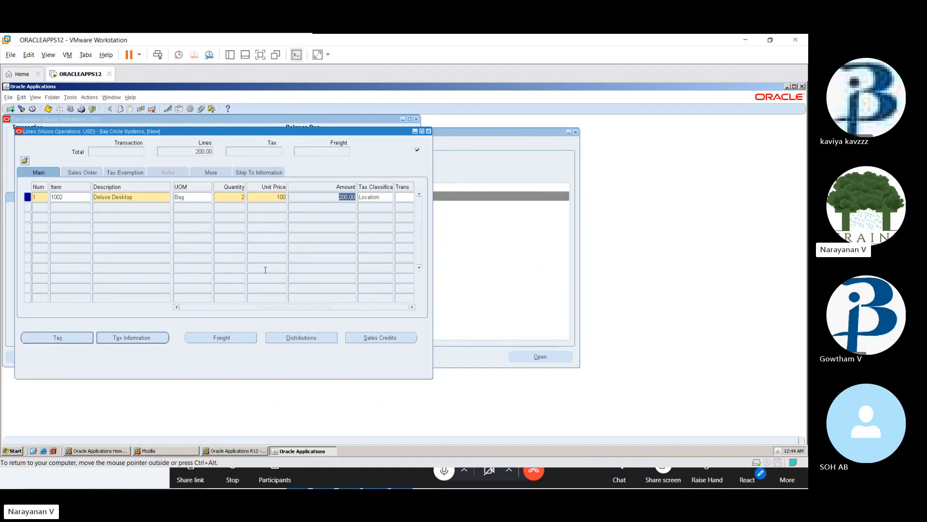
Add a second invoice line and try to set its item to 1003.
{"action": "key", "text": "Down"}
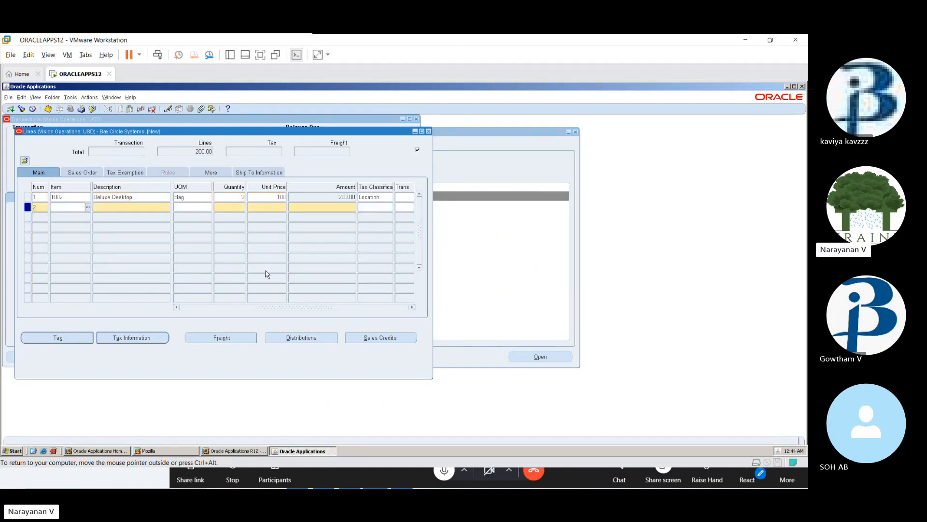
{"action": "type", "text": "1003"}
{"action": "key", "text": "Tab"}
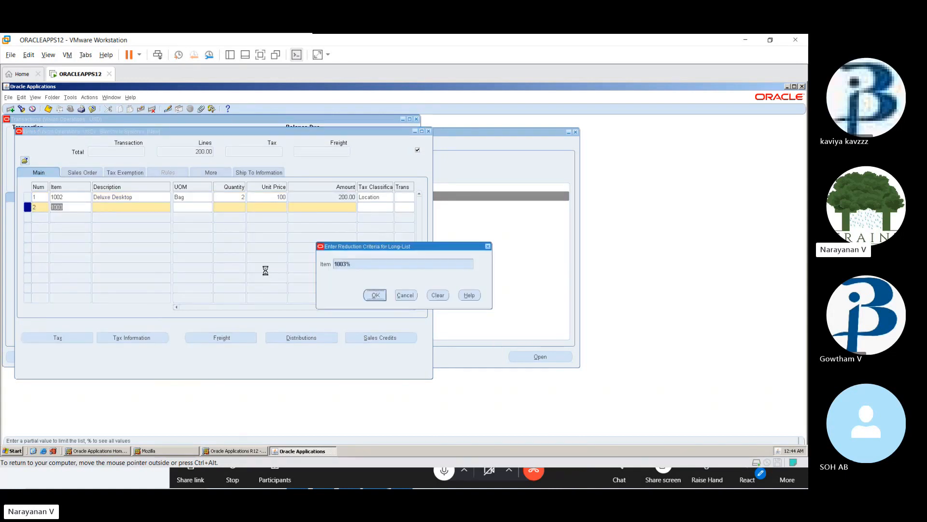
{"action": "key", "text": "Return"}
{"action": "left_click", "coordinate": [395, 290]}
{"action": "left_click", "coordinate": [404, 296]}
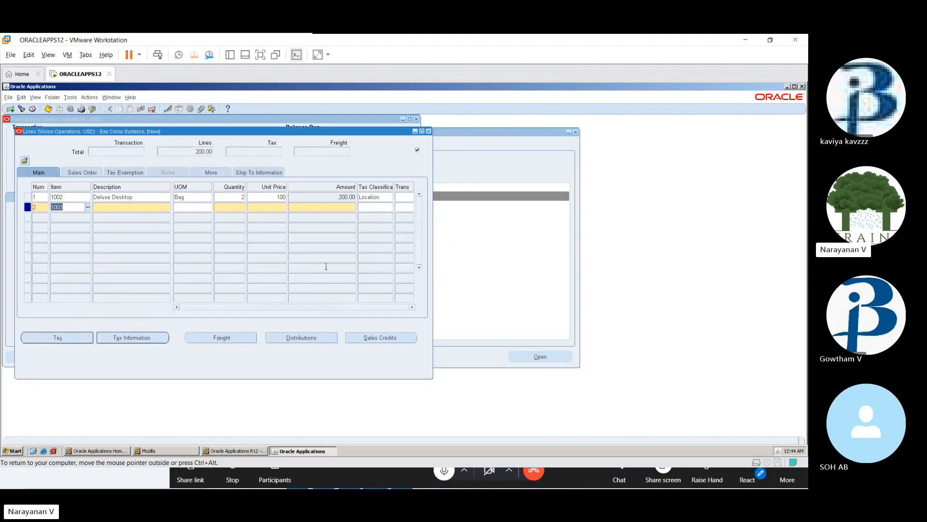
Set line 2 to item 1001, Standard Desktop, found by searching items with "10", with quantity 1 and unit price 50.
{"action": "left_click", "coordinate": [78, 207]}
{"action": "key", "text": "BackSpace"}
{"action": "key", "text": "BackSpace"}
{"action": "key", "text": "Tab"}
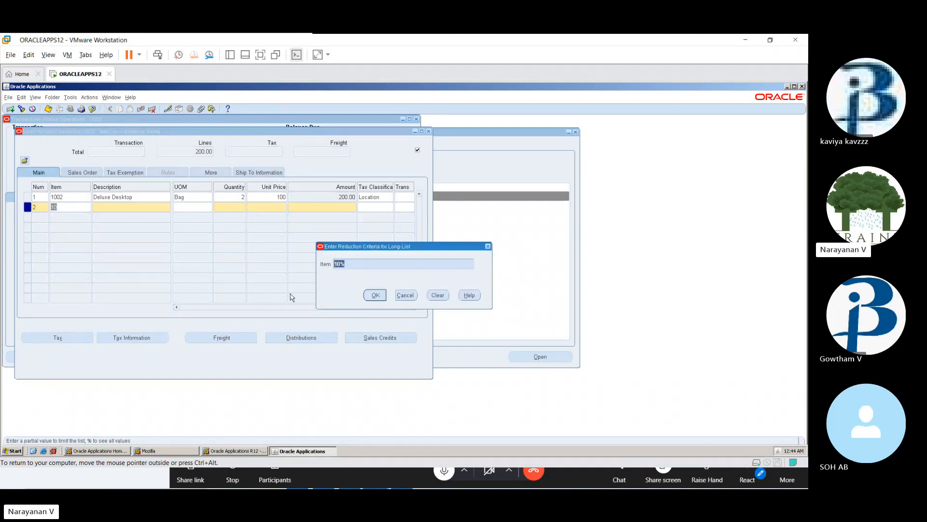
{"action": "key", "text": "Return"}
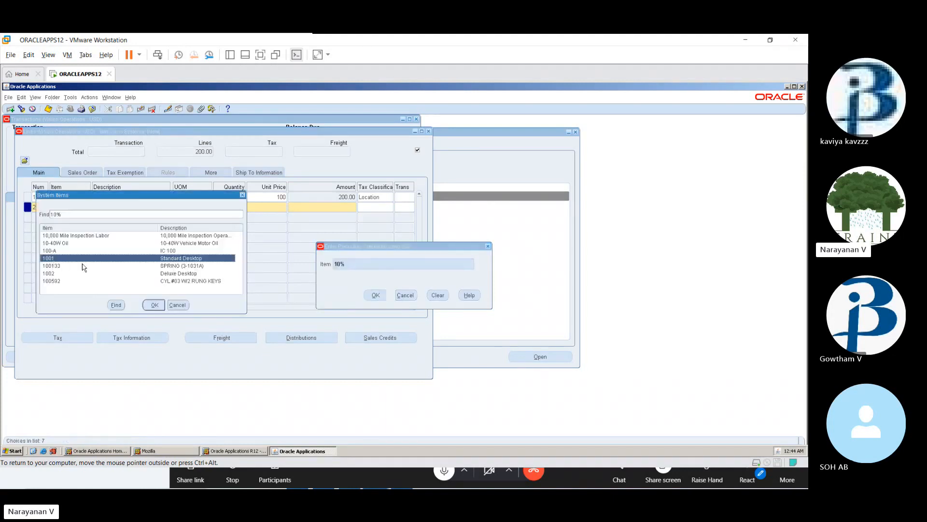
{"action": "left_click", "coordinate": [153, 305]}
{"action": "type", "text": "50"}
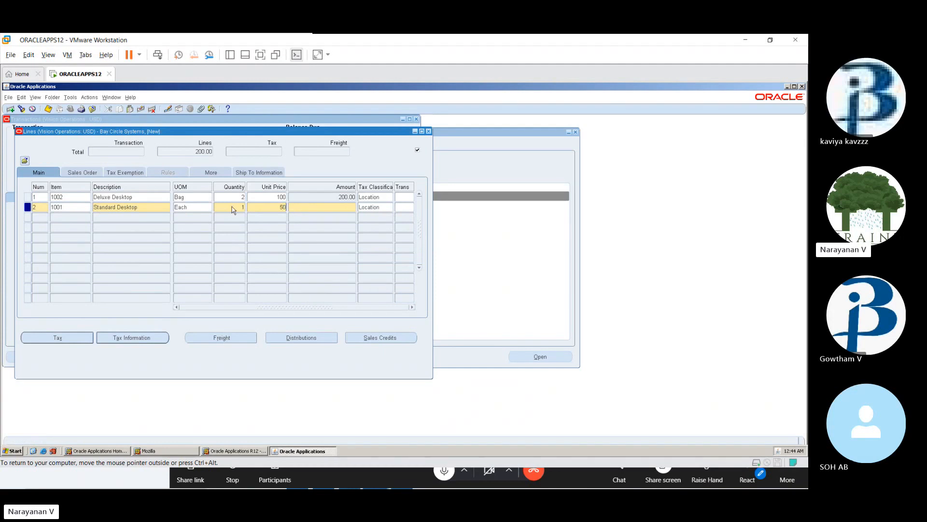
{"action": "key", "text": "Tab"}
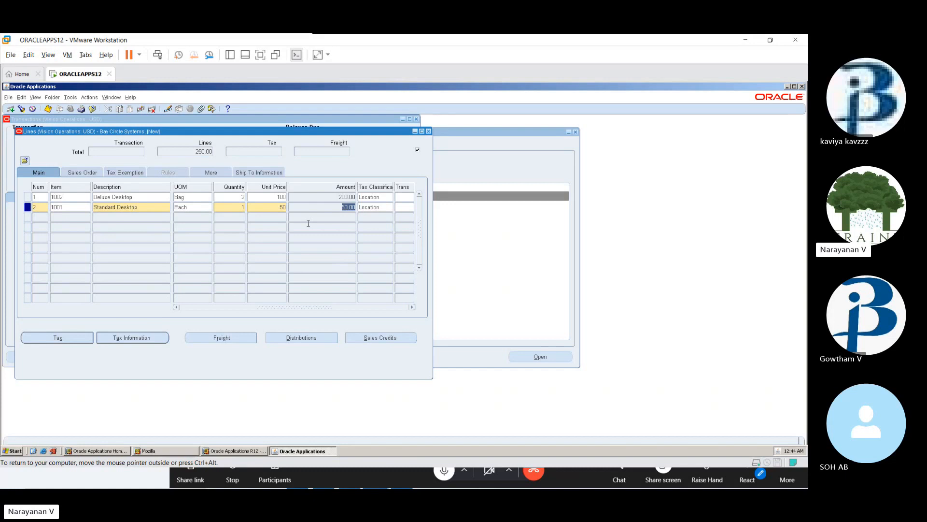
Enter the sales order number, order line 1 and order date 28-FEB-2024 for the Deluxe Desktop line.
{"action": "left_click", "coordinate": [98, 174]}
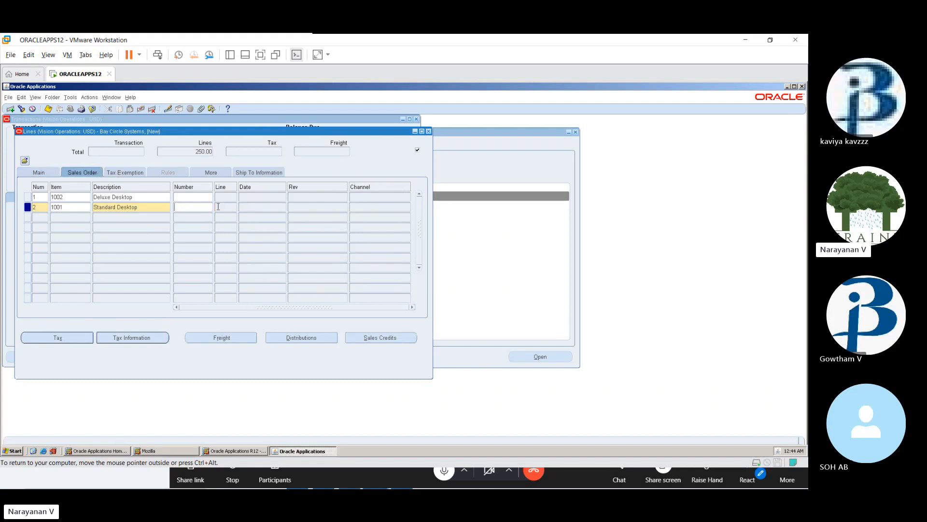
{"action": "left_click", "coordinate": [184, 196]}
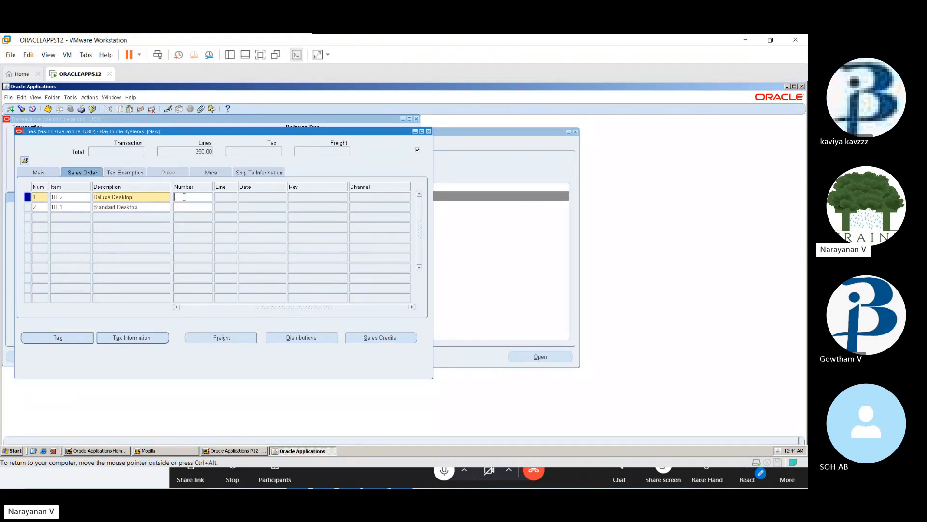
{"action": "type", "text": "12345"}
{"action": "key", "text": "Tab"}
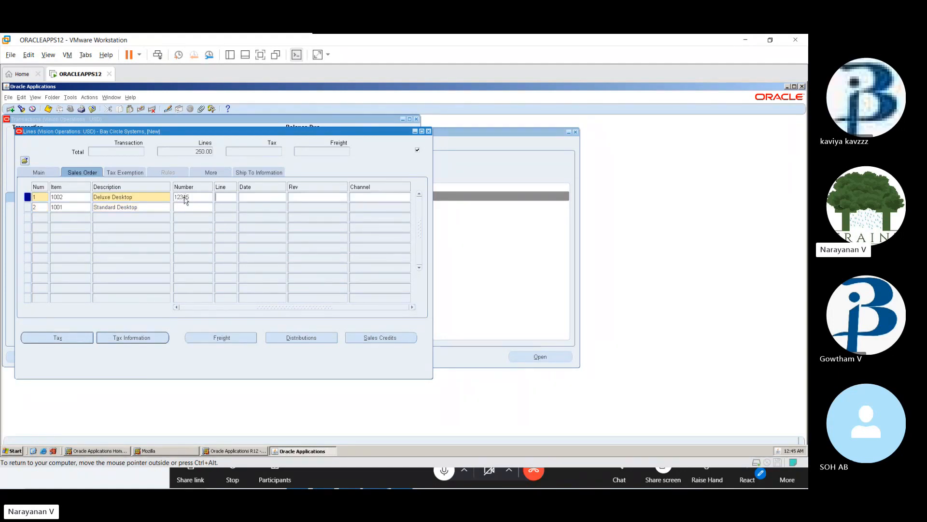
{"action": "type", "text": "1"}
{"action": "key", "text": "Tab"}
{"action": "left_click", "coordinate": [283, 198]}
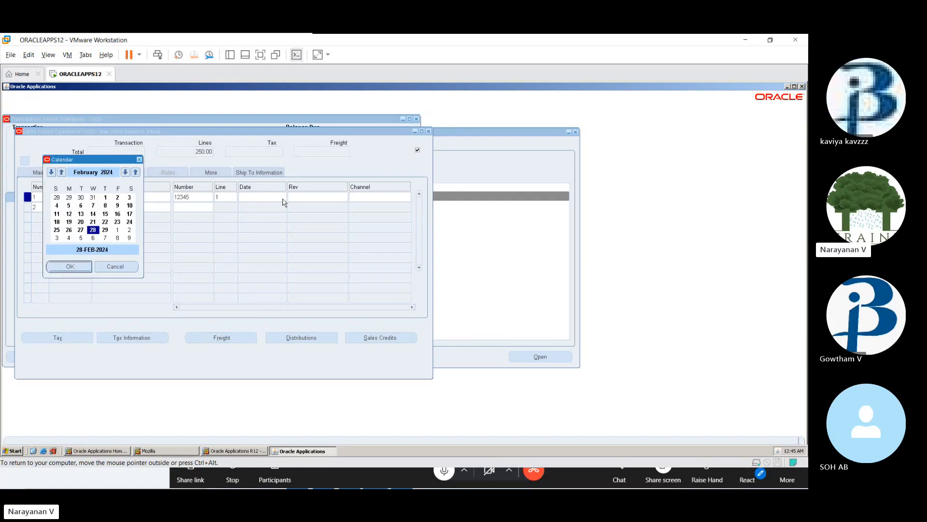
{"action": "left_click", "coordinate": [70, 266]}
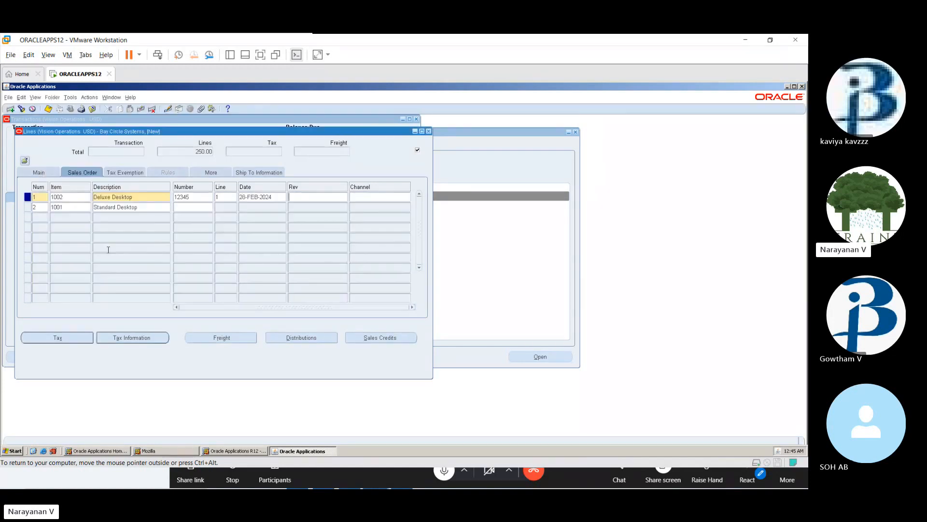
Enter the sales order number, order line 1 and order date 28-FEB-2024 for the Standard Desktop line, and save the lines.
{"action": "left_click", "coordinate": [197, 209]}
{"action": "type", "text": "12345"}
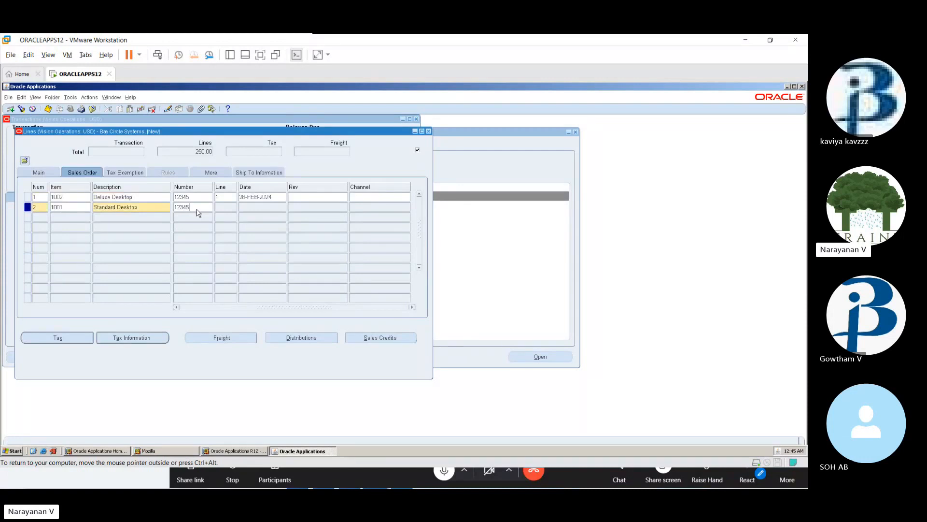
{"action": "left_click", "coordinate": [257, 207]}
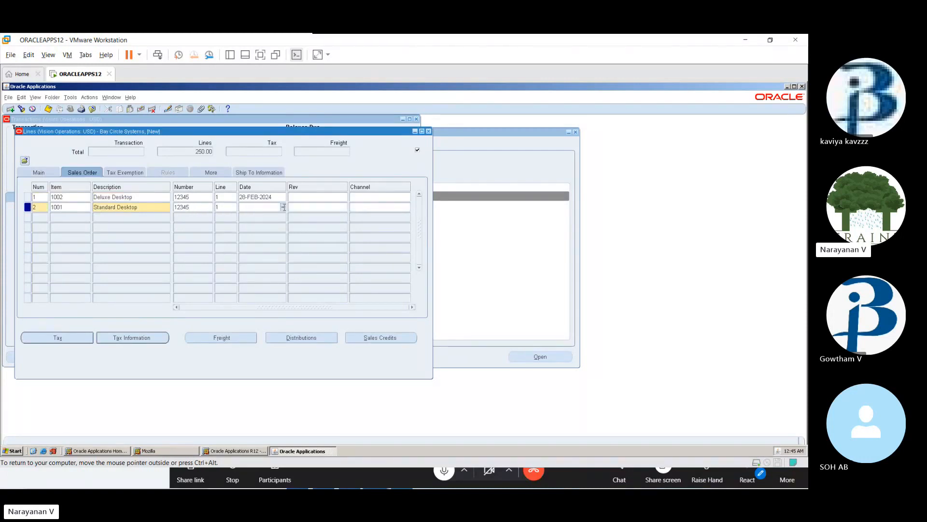
{"action": "left_click", "coordinate": [284, 206]}
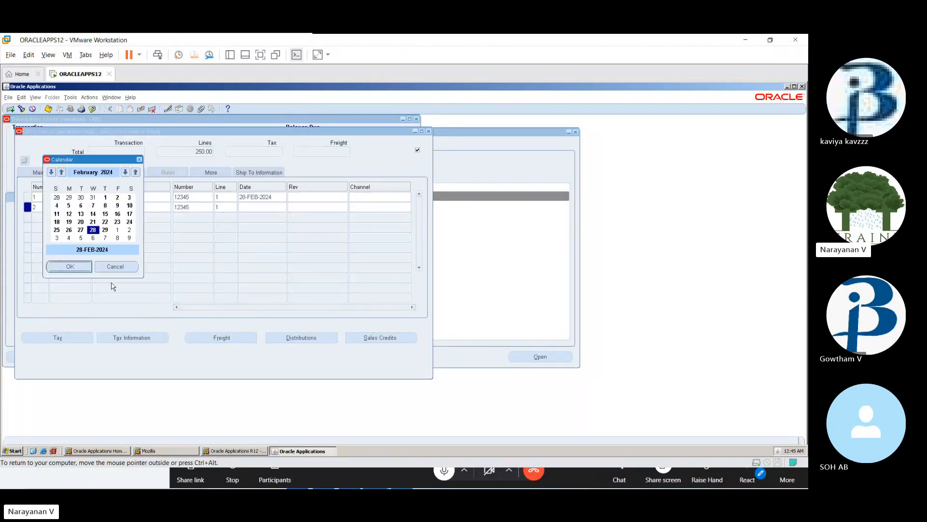
{"action": "left_click", "coordinate": [73, 266]}
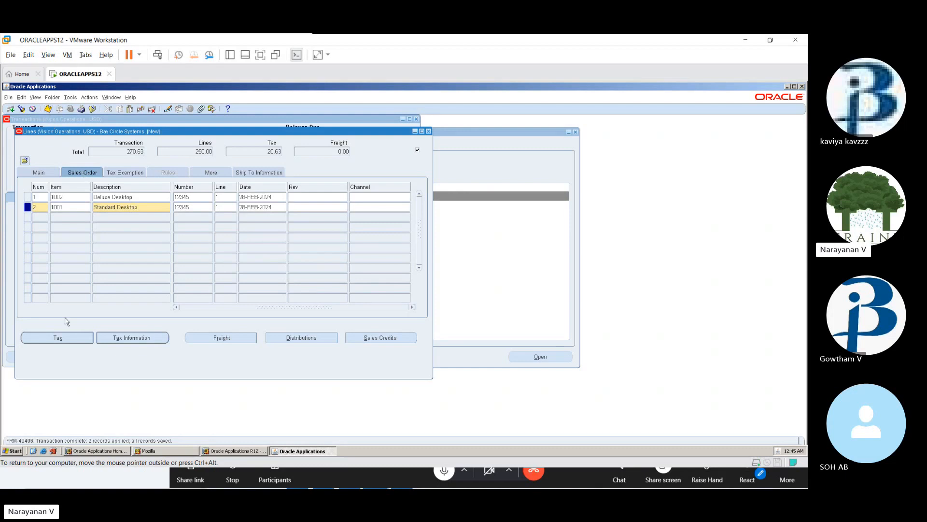
Review the Standard Desktop line's detail tax lines, and the tax exemption, sales order and ship-to details of the invoice lines.
{"action": "left_click", "coordinate": [68, 337]}
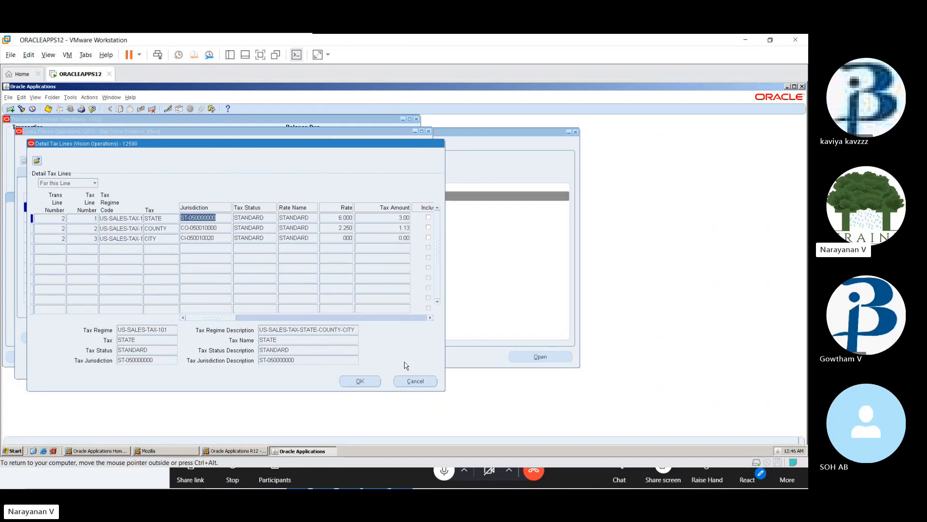
{"action": "left_click", "coordinate": [361, 381]}
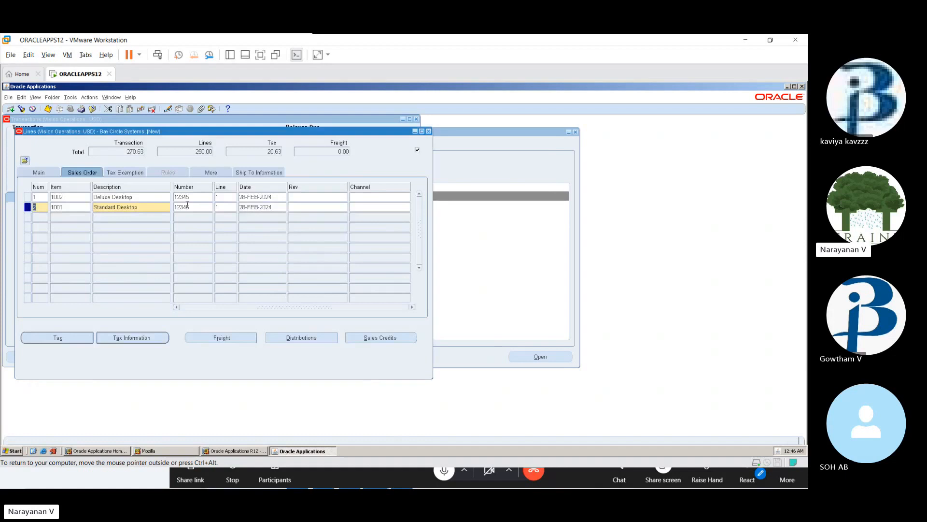
{"action": "left_click", "coordinate": [139, 173]}
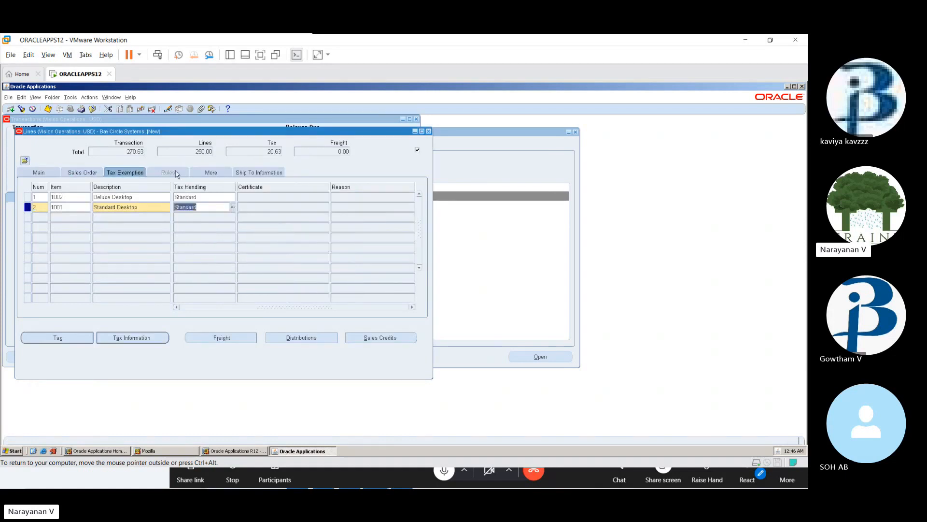
{"action": "left_click", "coordinate": [83, 174]}
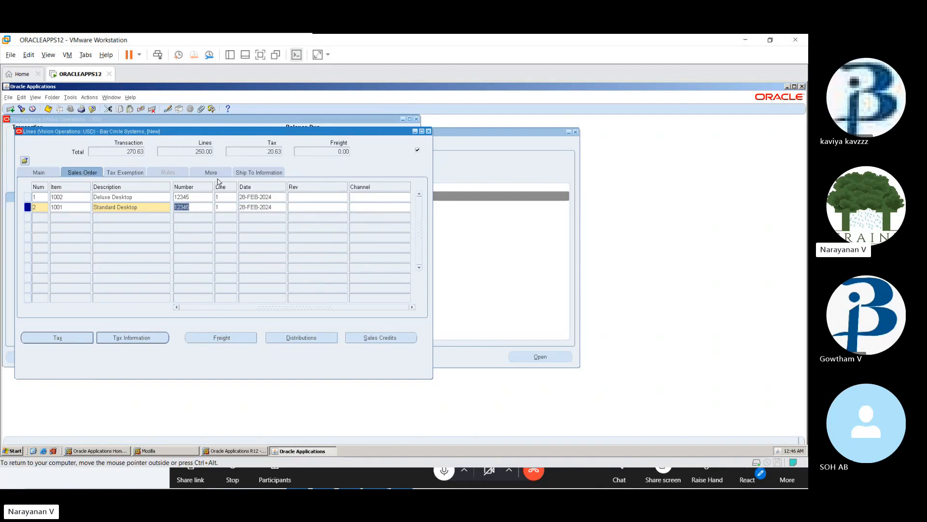
{"action": "left_click", "coordinate": [246, 176]}
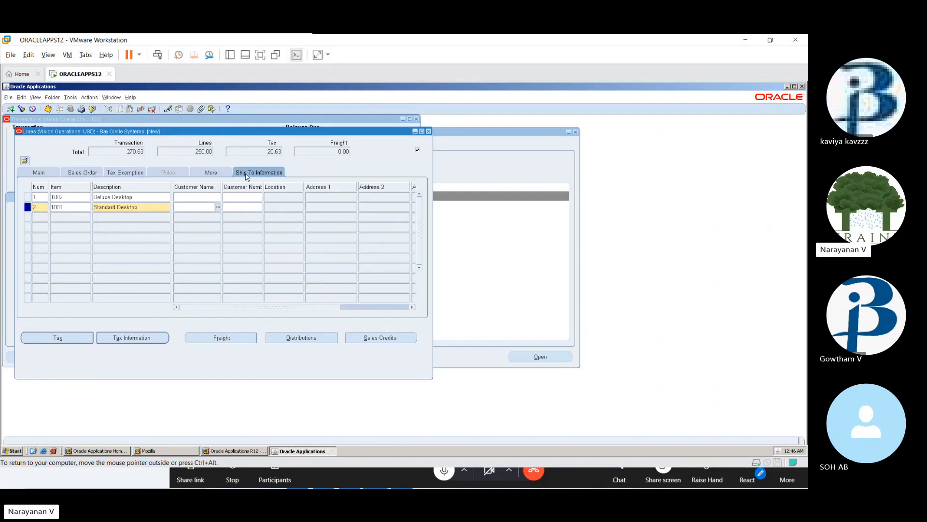
{"action": "left_click", "coordinate": [52, 174]}
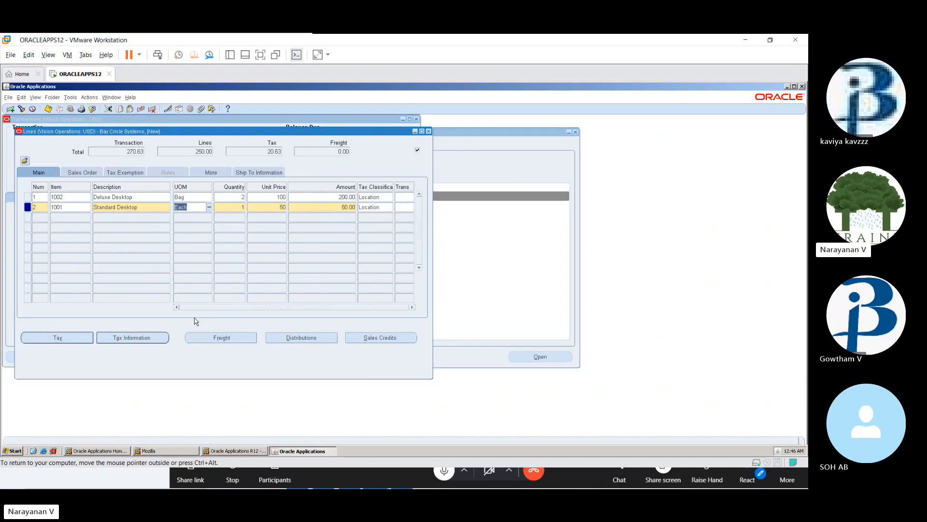
Review the additional tax determining factors of the invoice lines up to the assessable value, and close them without changes.
{"action": "left_click", "coordinate": [144, 338]}
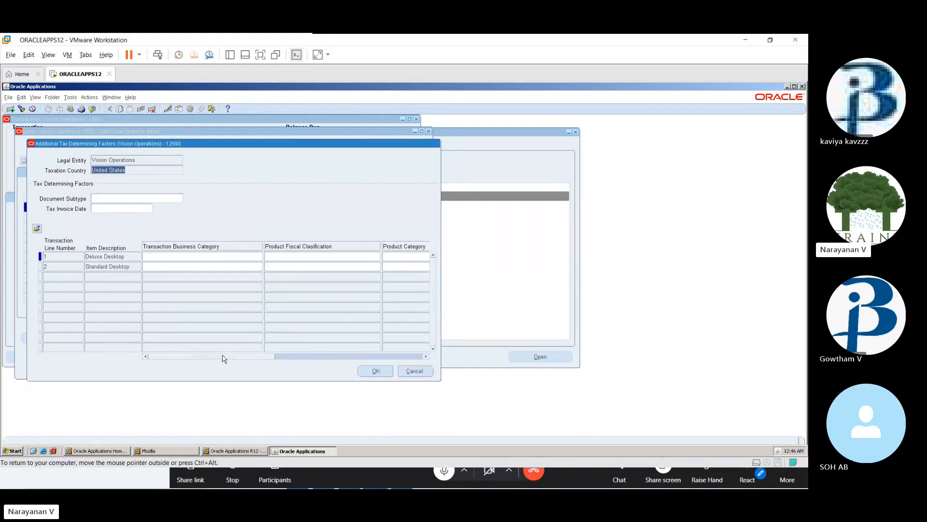
{"action": "left_click_drag", "start_coordinate": [224, 358], "coordinate": [385, 358]}
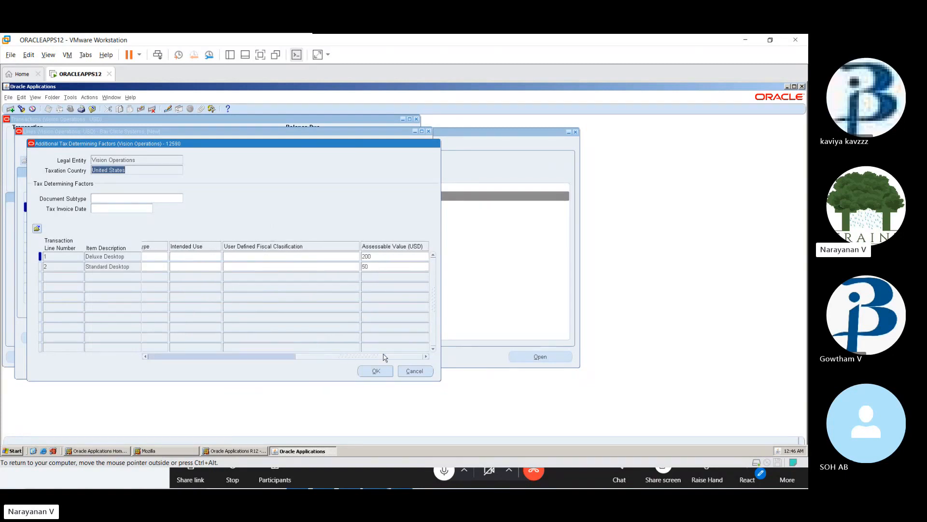
{"action": "left_click_drag", "start_coordinate": [385, 358], "coordinate": [408, 373]}
{"action": "left_click", "coordinate": [412, 372]}
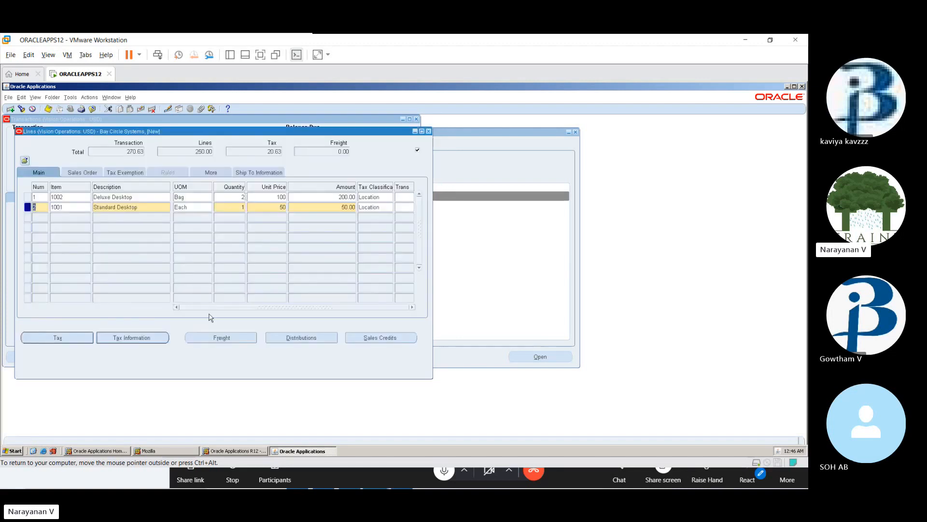
Open the Standard Desktop line's distributions and set the department segment of its revenue GL account to 000, No Department.
{"action": "left_click", "coordinate": [292, 336]}
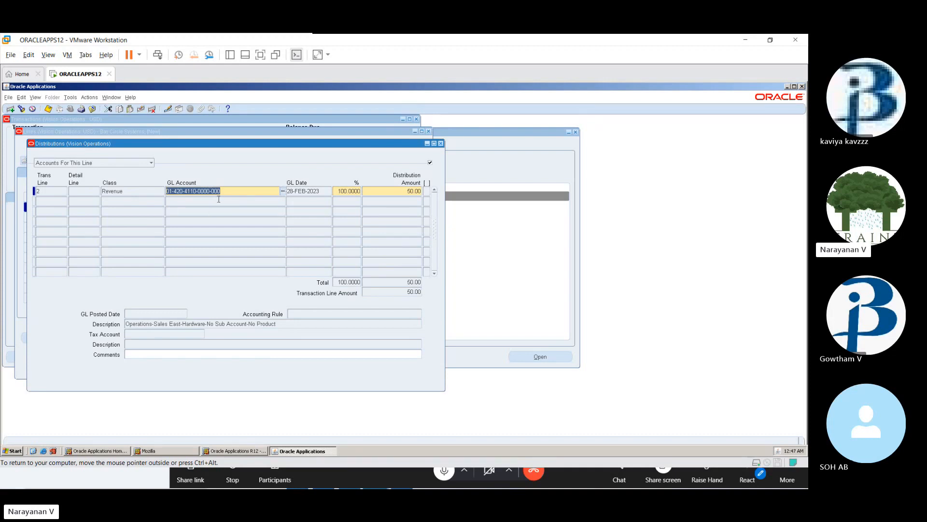
{"action": "left_click", "coordinate": [283, 192]}
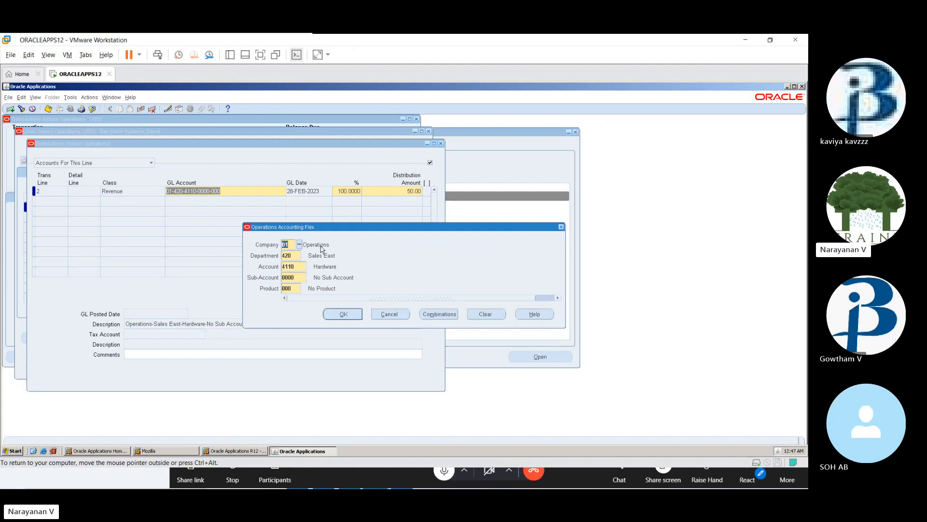
{"action": "left_click", "coordinate": [293, 257]}
{"action": "left_click", "coordinate": [304, 257]}
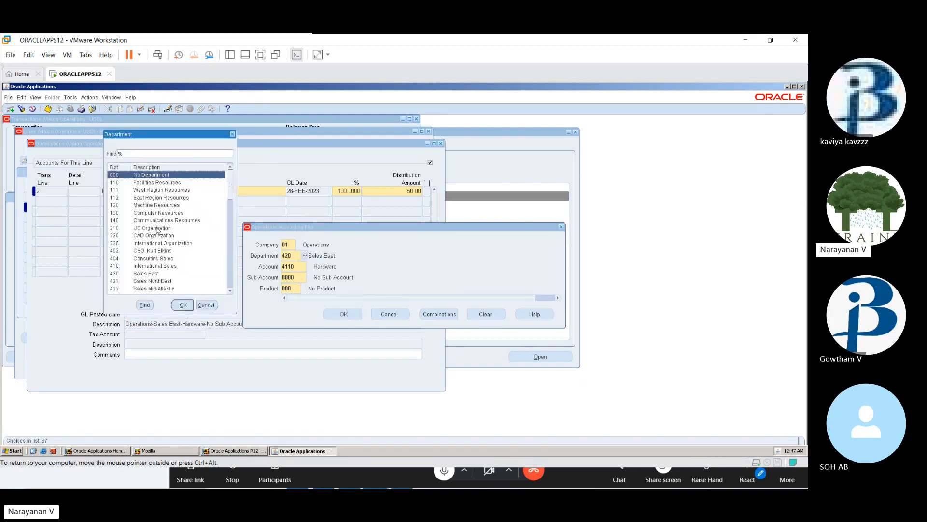
{"action": "left_click", "coordinate": [181, 305]}
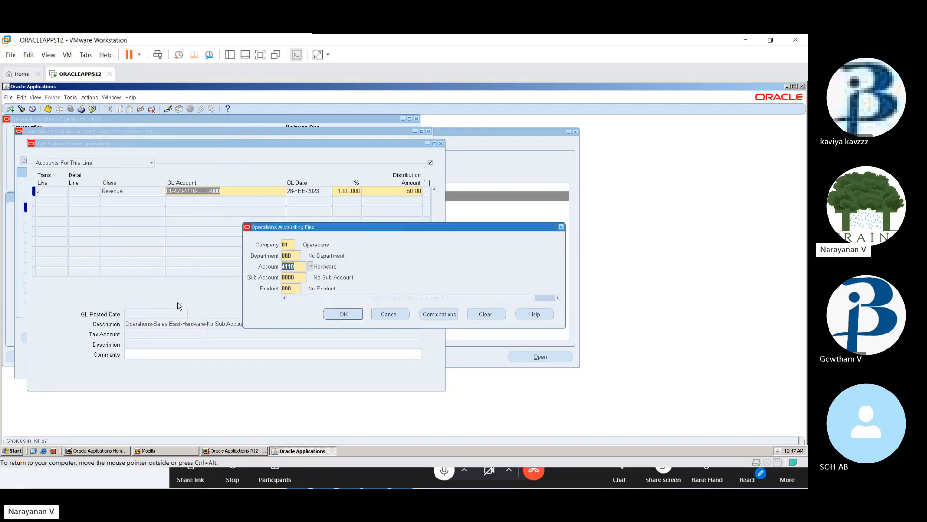
View the account segment's values without choosing another, and choose sub-account 0000, No Sub Account, for the revenue GL account.
{"action": "left_click", "coordinate": [311, 267]}
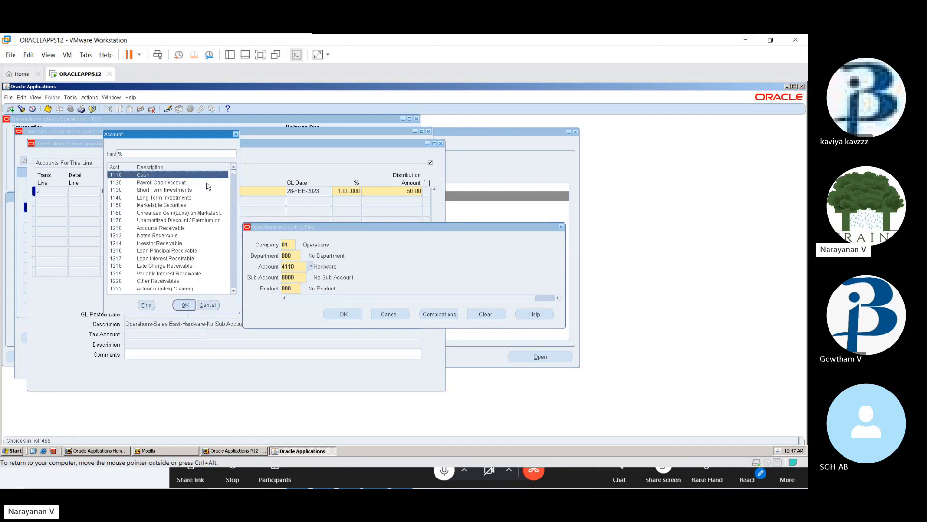
{"action": "left_click", "coordinate": [213, 304]}
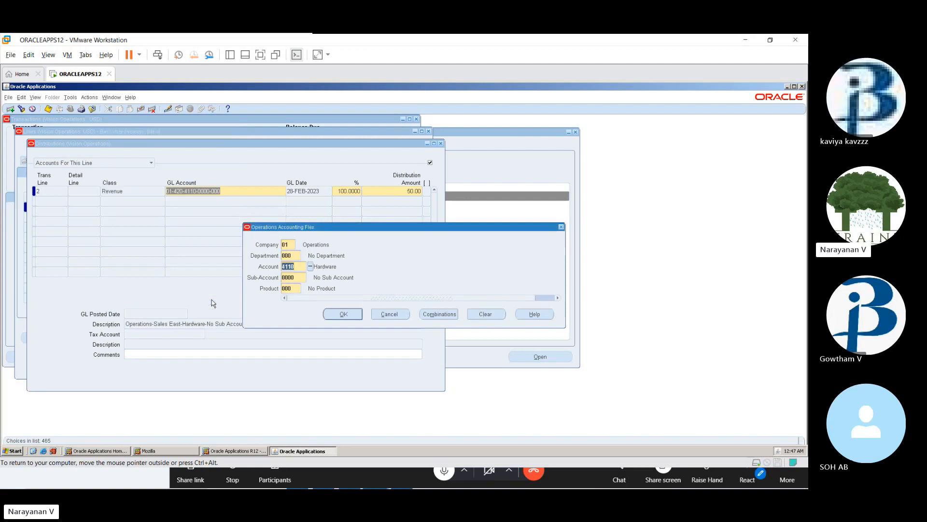
{"action": "left_click", "coordinate": [294, 278]}
{"action": "left_click", "coordinate": [311, 278]}
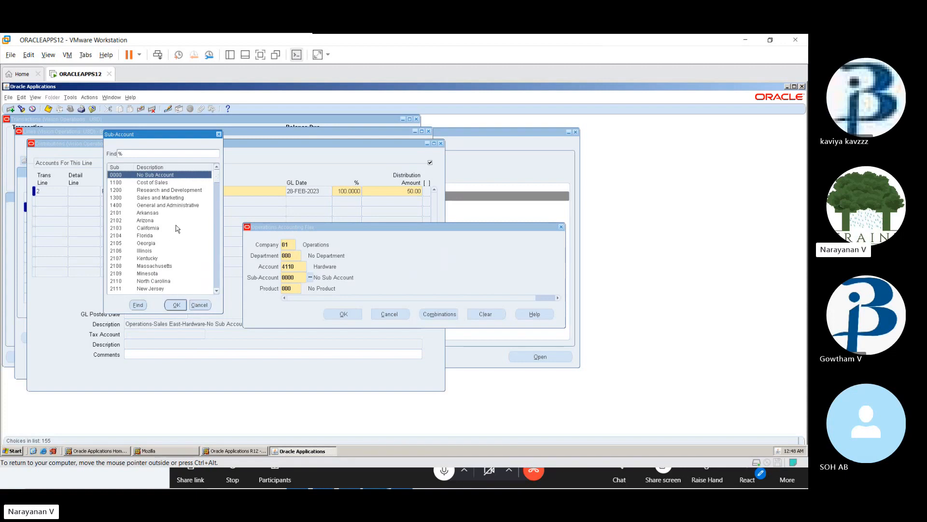
{"action": "left_click", "coordinate": [177, 306]}
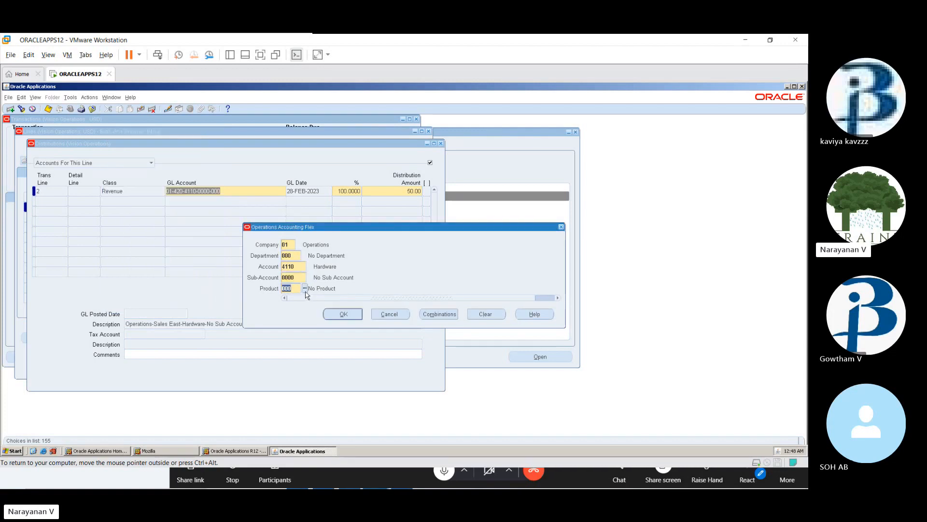
Set the product segment of the Standard Desktop line's revenue GL account to 230, Monitor, accept the account, save, and close the distributions.
{"action": "left_click", "coordinate": [305, 288]}
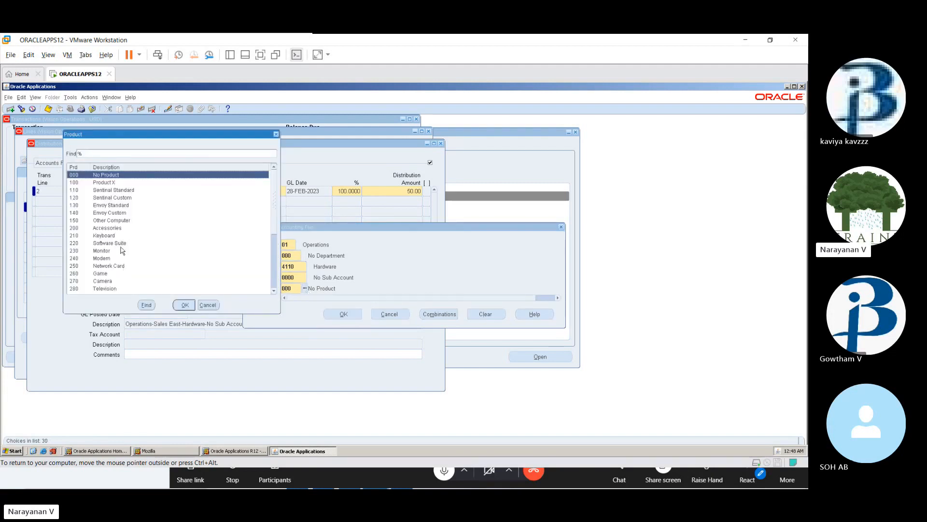
{"action": "left_click", "coordinate": [105, 252]}
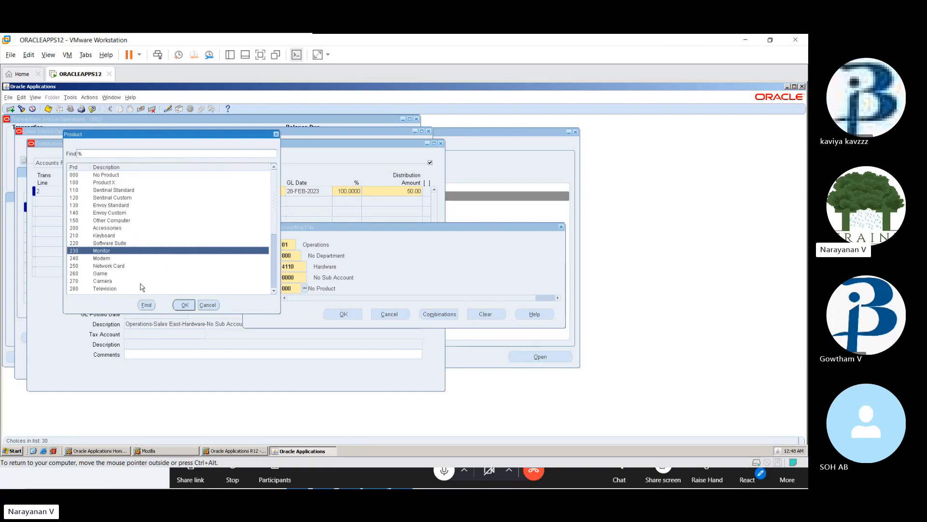
{"action": "left_click", "coordinate": [184, 306]}
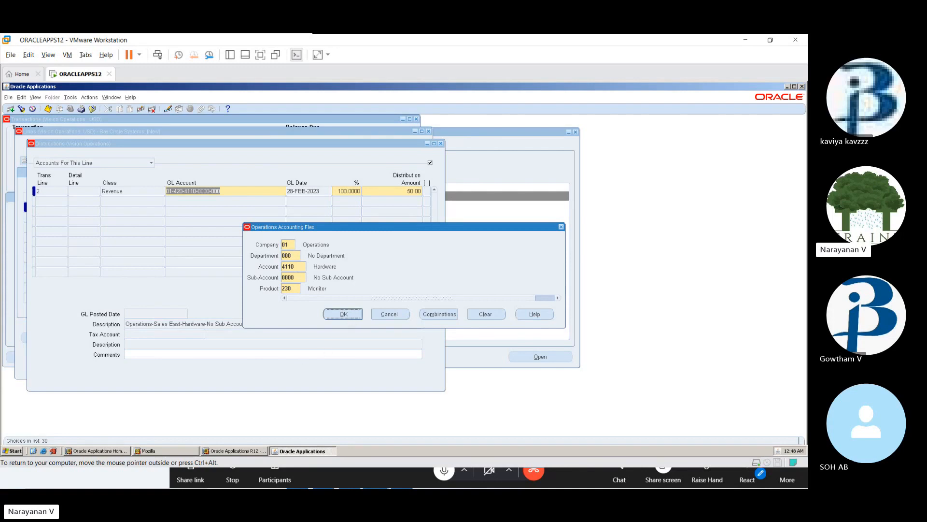
{"action": "left_click", "coordinate": [343, 314]}
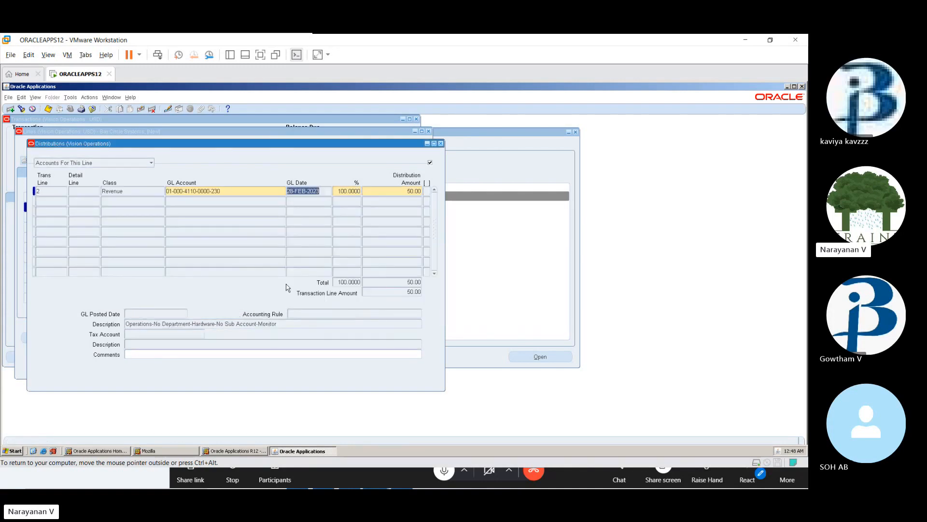
{"action": "left_click", "coordinate": [47, 109]}
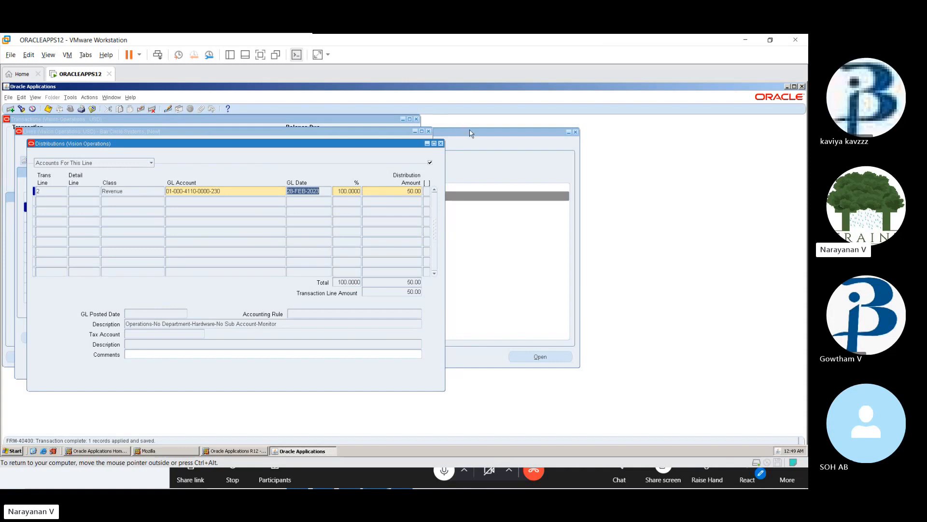
{"action": "left_click", "coordinate": [441, 144]}
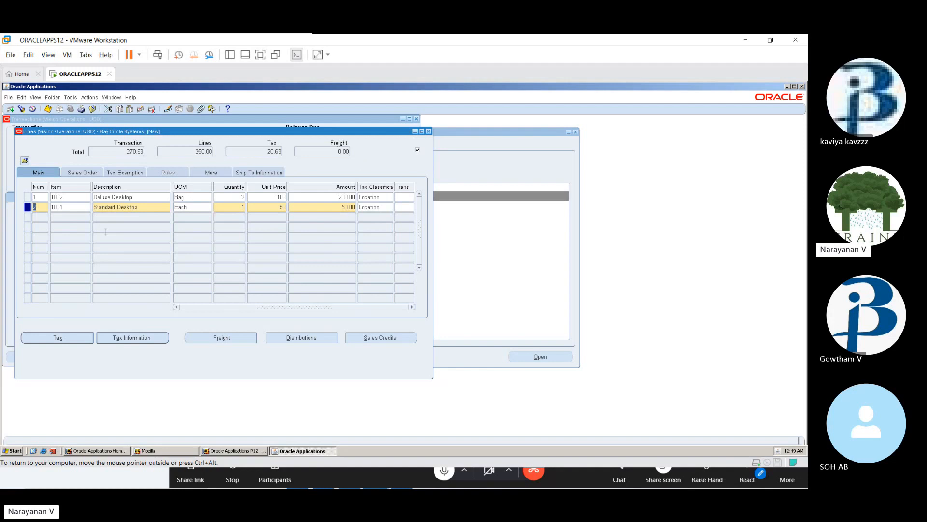
Review the invoice lines' sales order details and the state, county and city detail tax lines of the Standard Desktop line.
{"action": "left_click", "coordinate": [83, 175]}
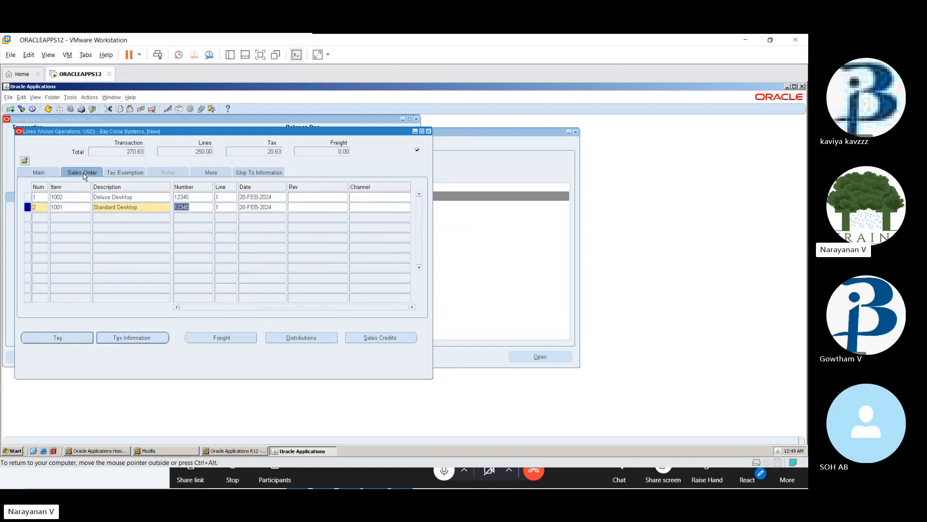
{"action": "left_click", "coordinate": [40, 174]}
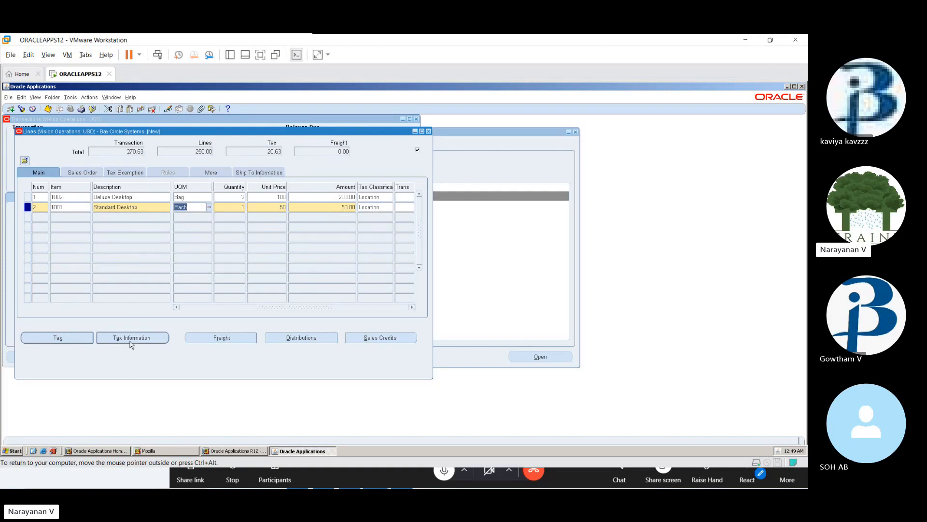
{"action": "left_click", "coordinate": [85, 338]}
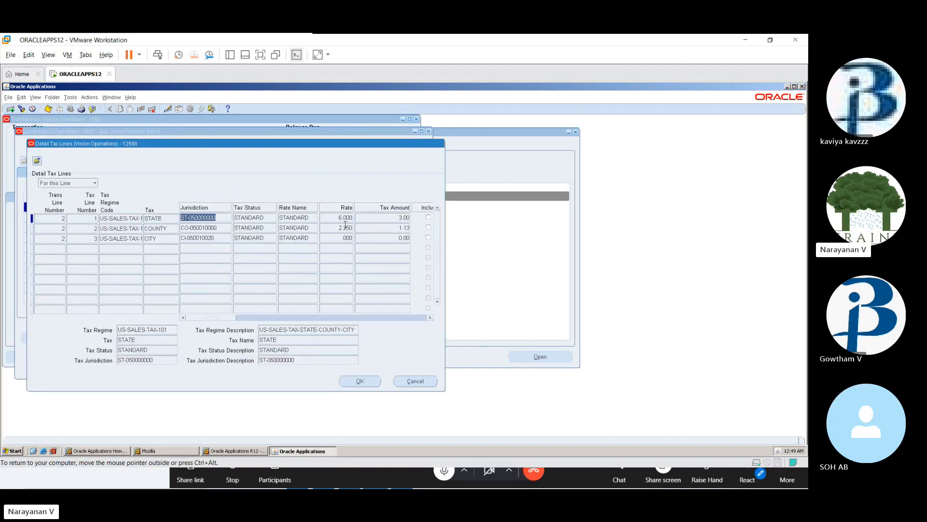
{"action": "left_click", "coordinate": [132, 219]}
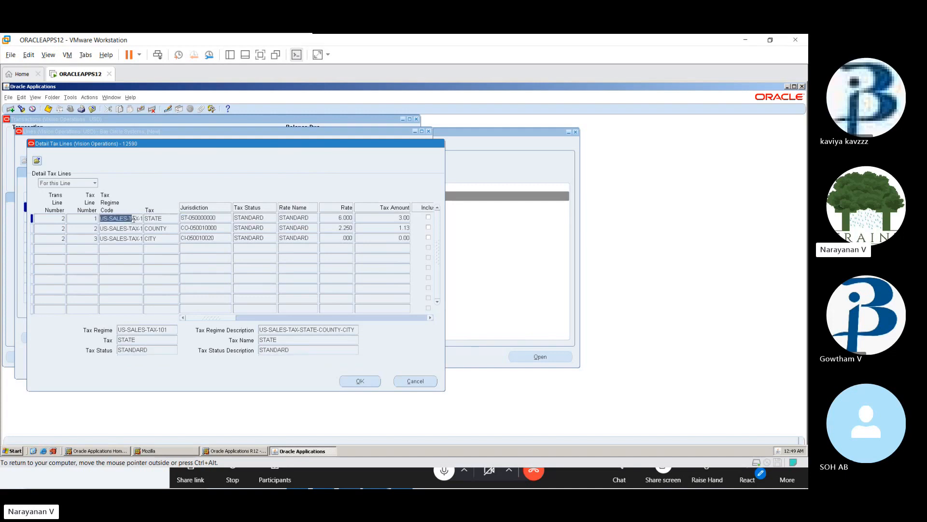
{"action": "left_click_drag", "start_coordinate": [139, 218], "coordinate": [142, 220]}
{"action": "left_click", "coordinate": [139, 228]}
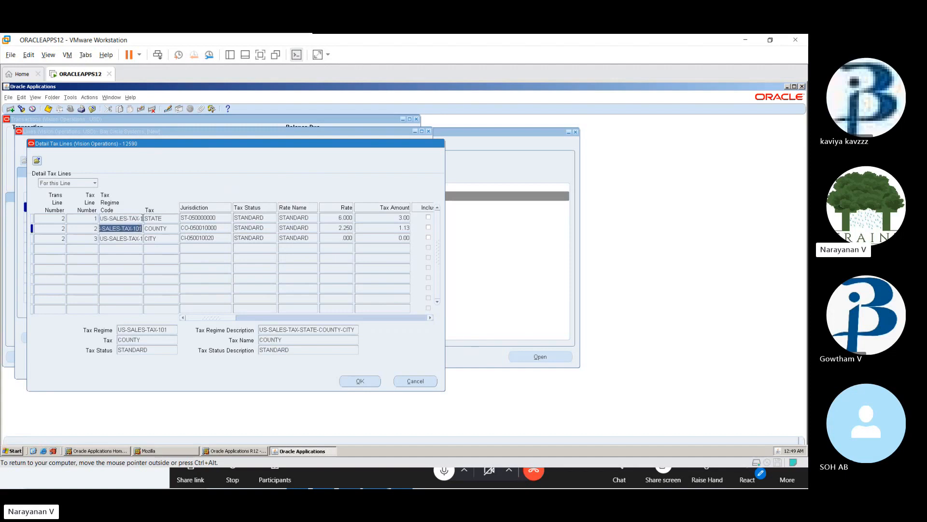
{"action": "left_click", "coordinate": [129, 239]}
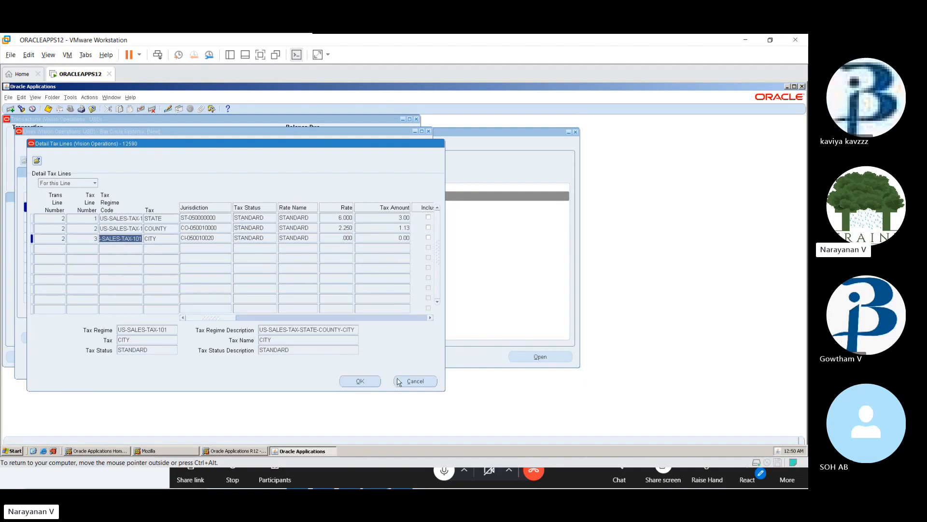
{"action": "left_click", "coordinate": [416, 382]}
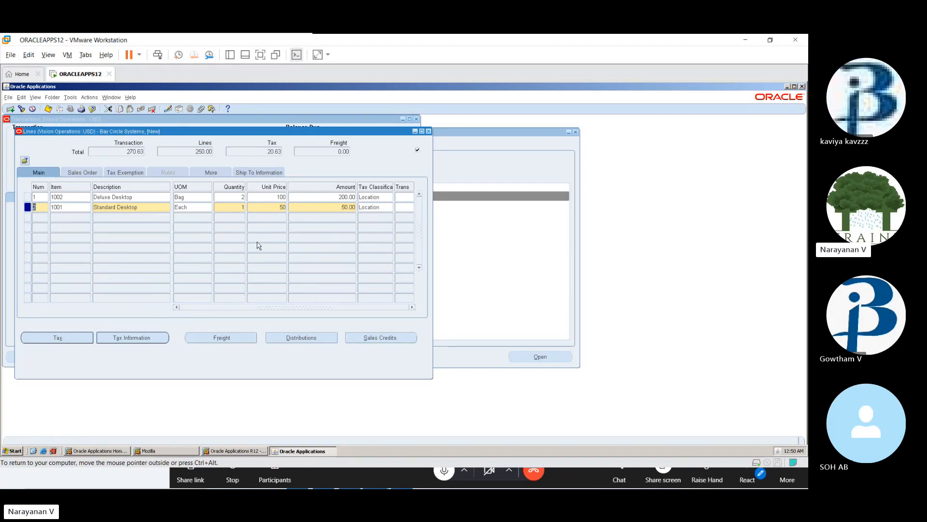
Close the lines, review the whole invoice's accounting distributions for all lines, and save the transaction.
{"action": "left_click", "coordinate": [428, 131]}
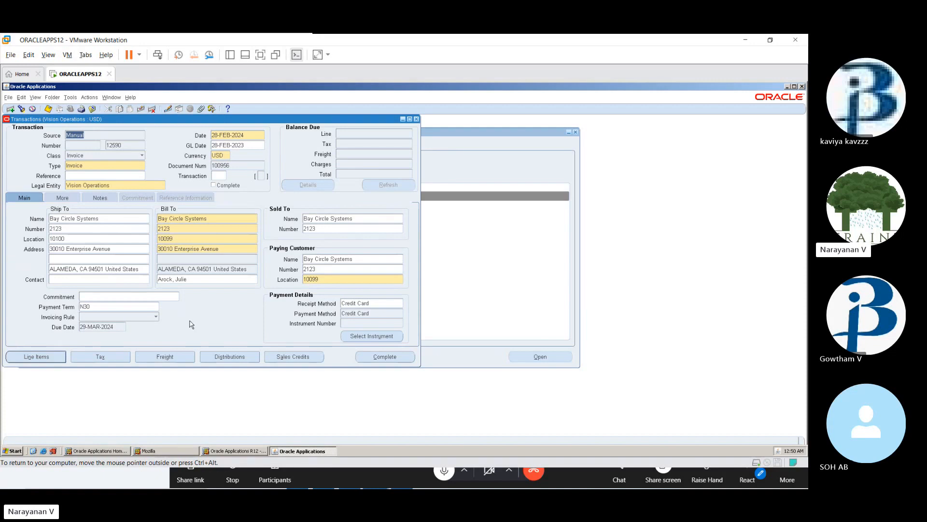
{"action": "left_click", "coordinate": [214, 357]}
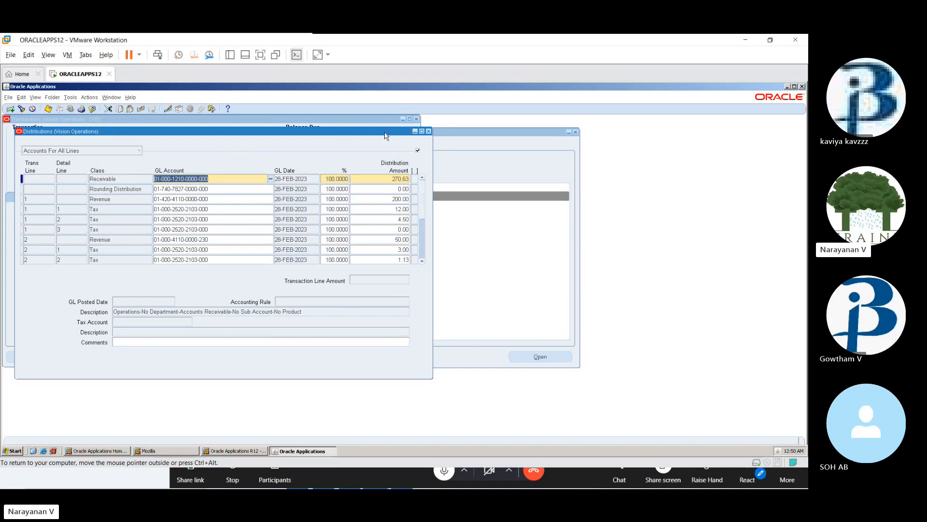
{"action": "left_click", "coordinate": [428, 132]}
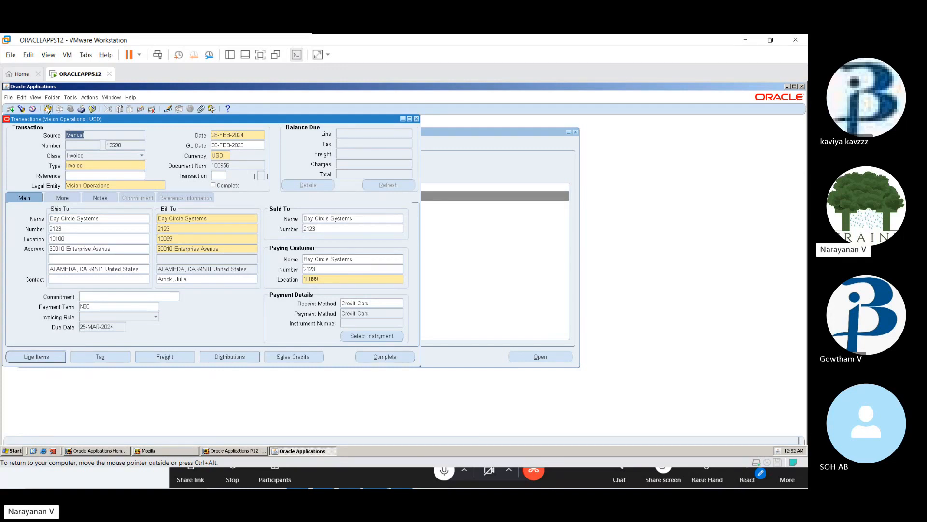
{"action": "left_click", "coordinate": [49, 109]}
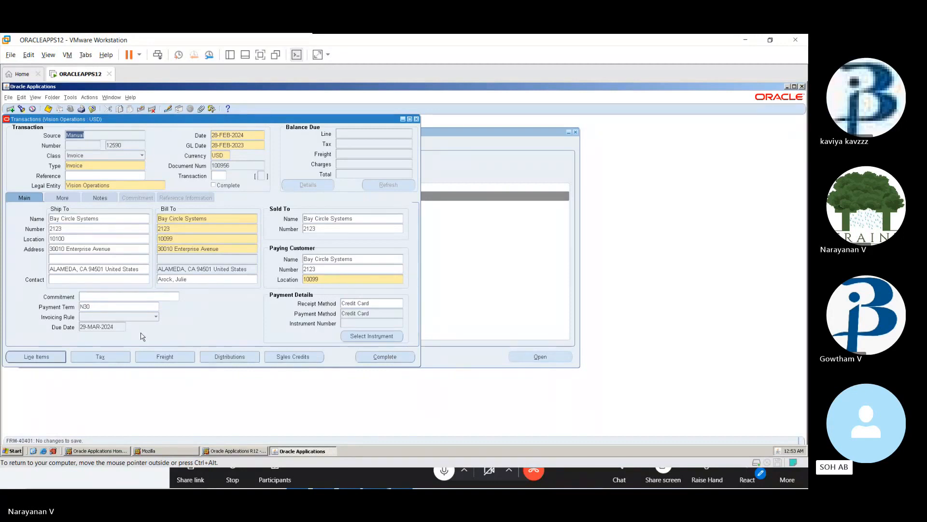
Delete the Standard Desktop line from the invoice's line items, save the remaining Deluxe Desktop line, and return to the transaction.
{"action": "left_click", "coordinate": [43, 356]}
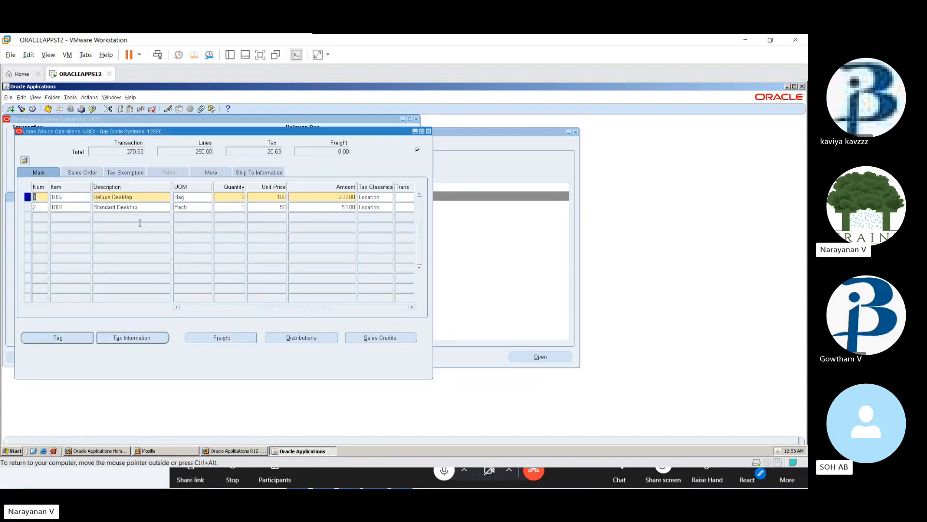
{"action": "left_click", "coordinate": [148, 209]}
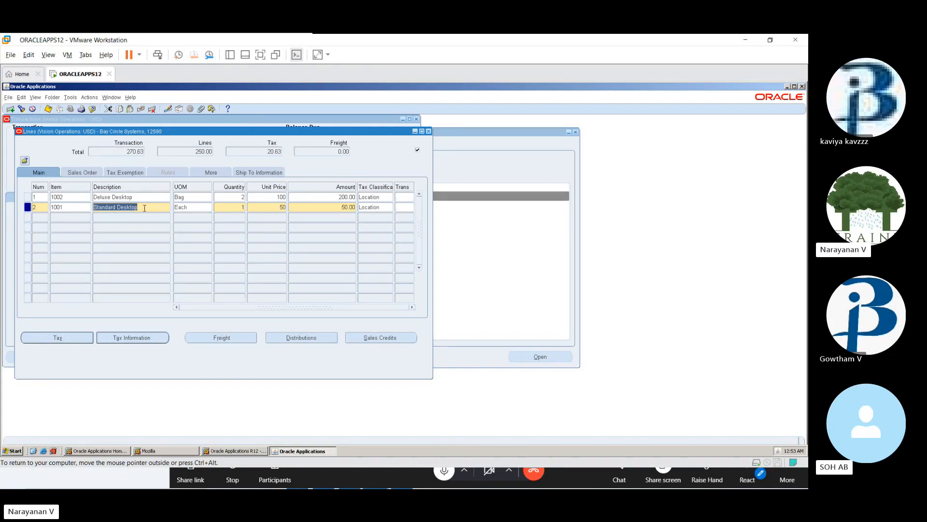
{"action": "left_click", "coordinate": [38, 207]}
{"action": "left_click", "coordinate": [152, 109]}
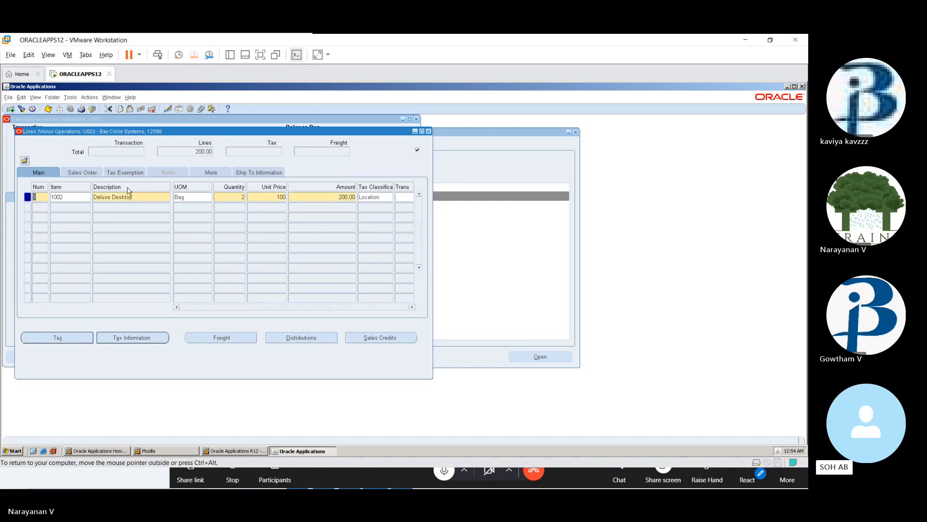
{"action": "left_click", "coordinate": [153, 199]}
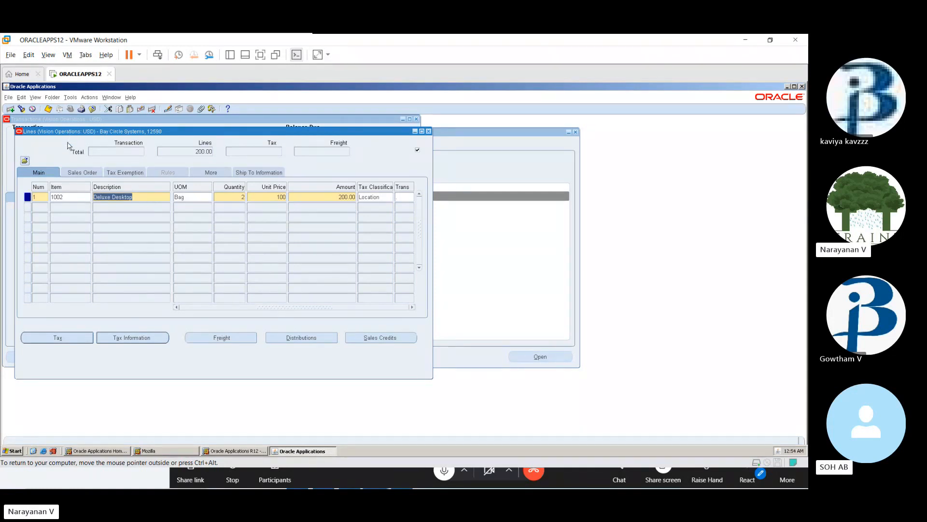
{"action": "left_click", "coordinate": [49, 109]}
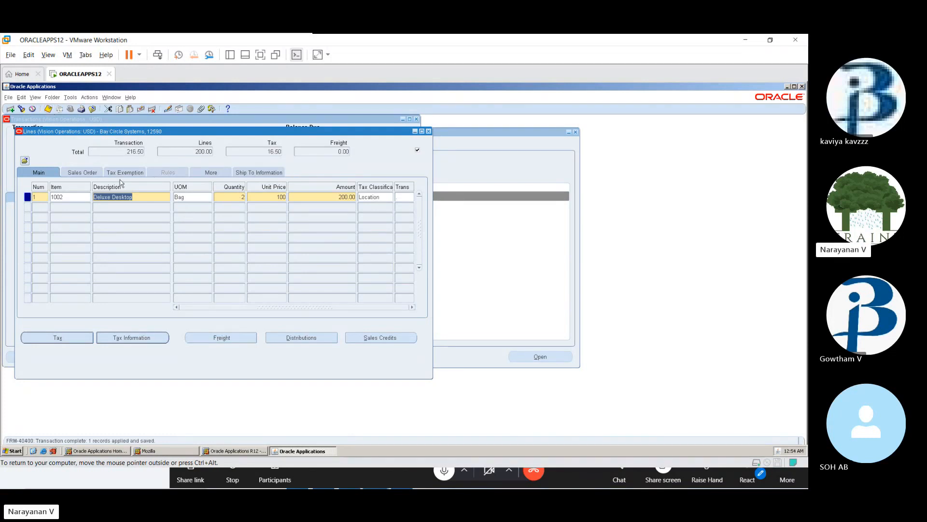
{"action": "left_click", "coordinate": [48, 109]}
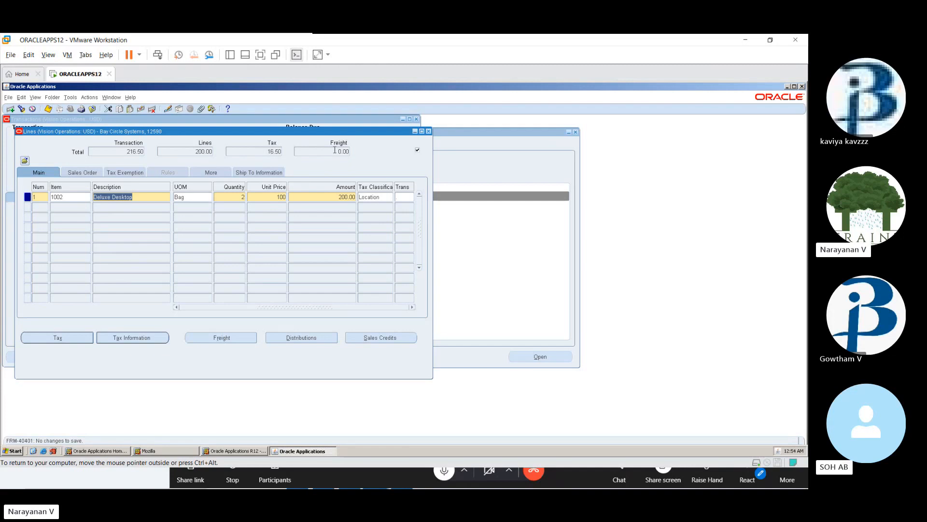
{"action": "left_click", "coordinate": [430, 133]}
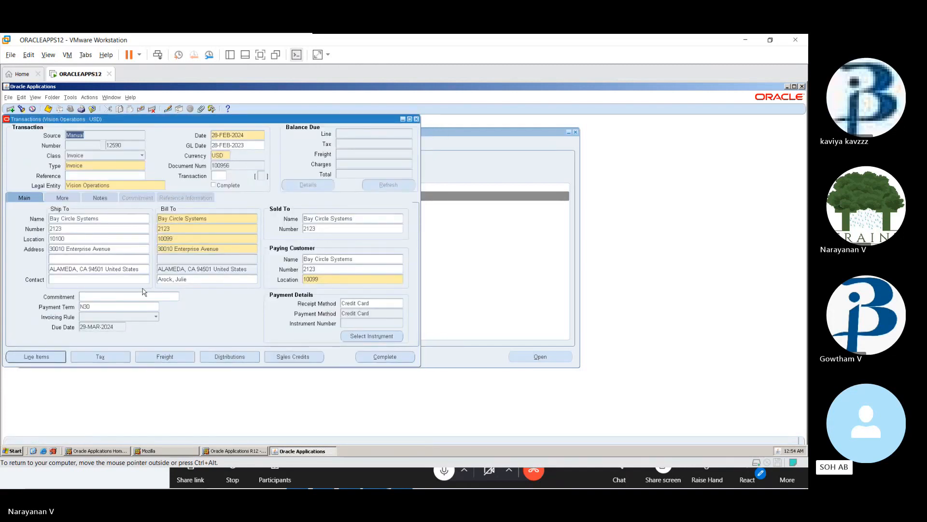
Try to complete the invoice and choose a credit card as its payment instrument, and cancel the instrument selection.
{"action": "left_click", "coordinate": [391, 360]}
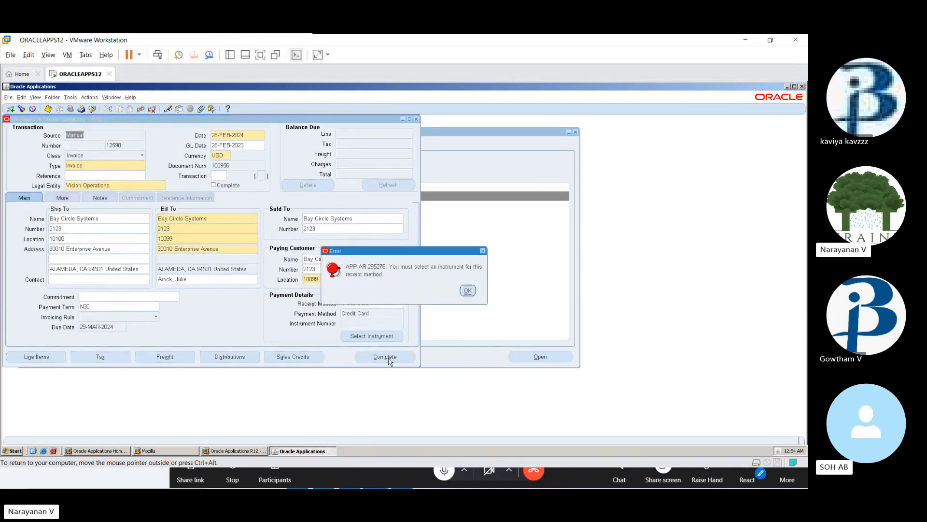
{"action": "left_click", "coordinate": [466, 292]}
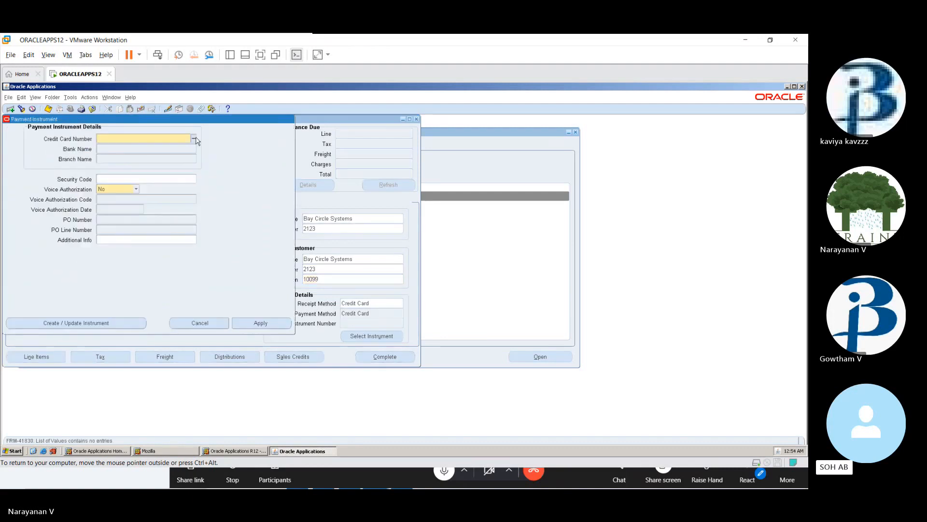
{"action": "left_click", "coordinate": [194, 139]}
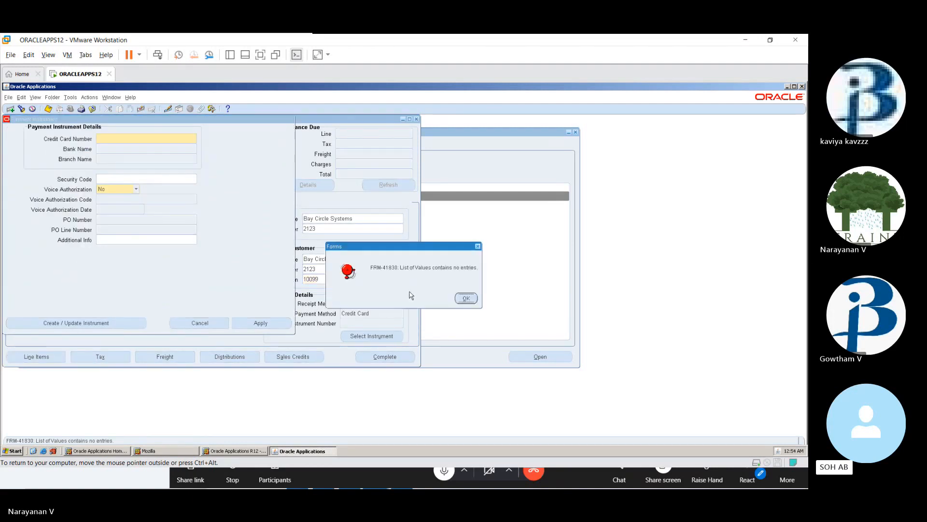
{"action": "left_click", "coordinate": [472, 299]}
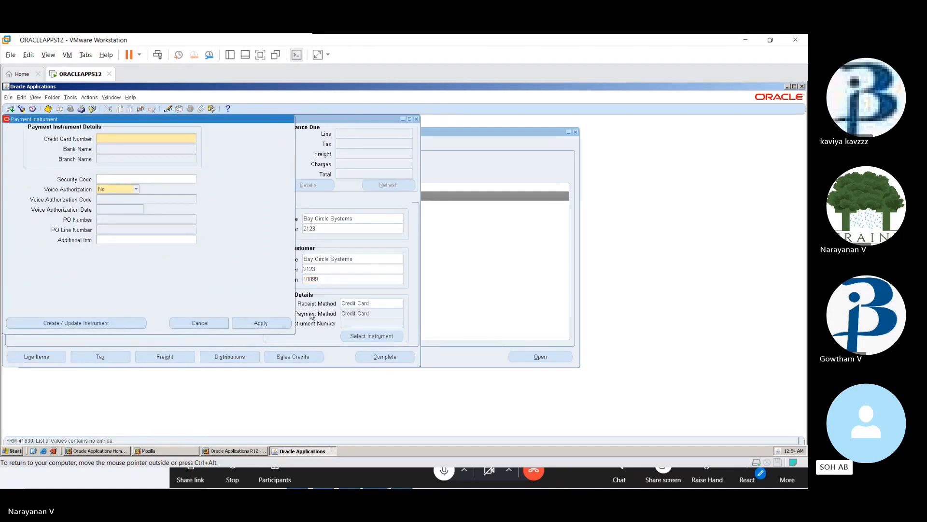
{"action": "left_click", "coordinate": [220, 327]}
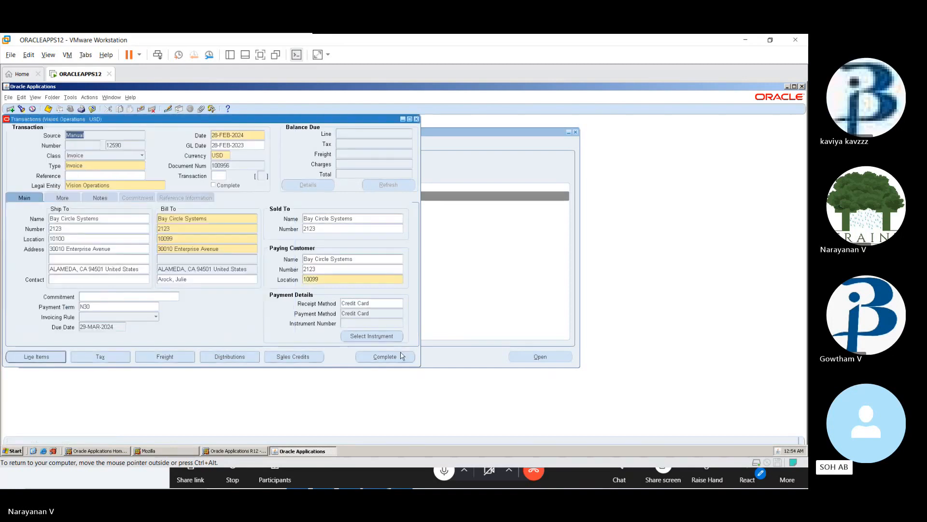
Change the invoice's receipt method to Automatic Receipts and try to complete the invoice again.
{"action": "left_click", "coordinate": [381, 301]}
{"action": "left_click", "coordinate": [401, 303]}
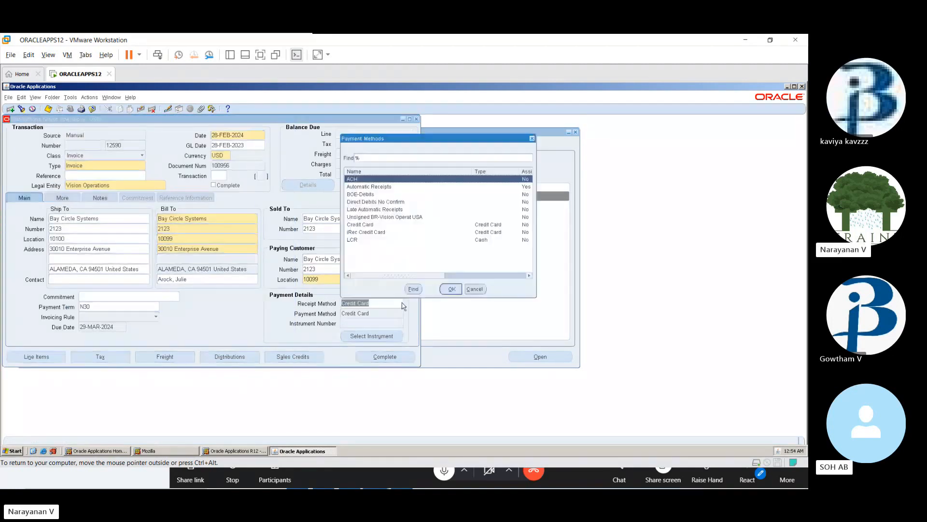
{"action": "left_click", "coordinate": [373, 188]}
{"action": "left_click", "coordinate": [450, 290]}
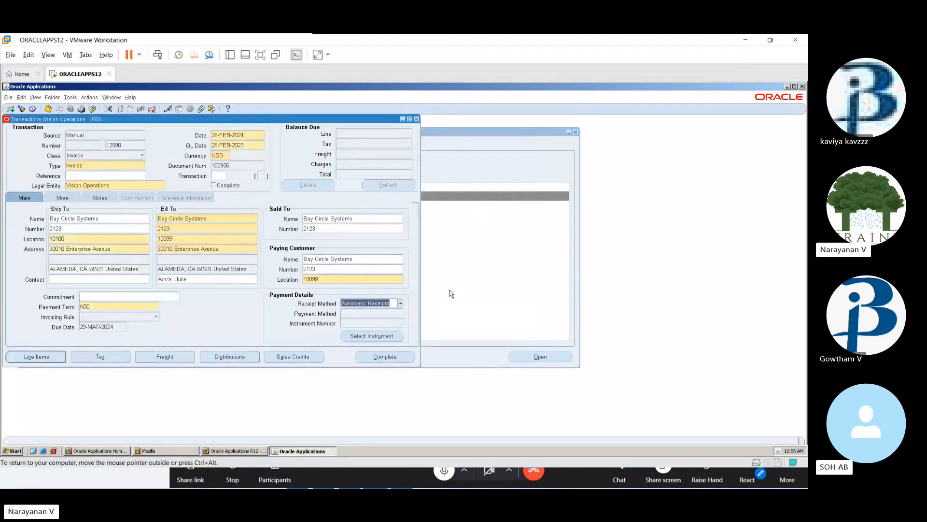
{"action": "left_click", "coordinate": [381, 356]}
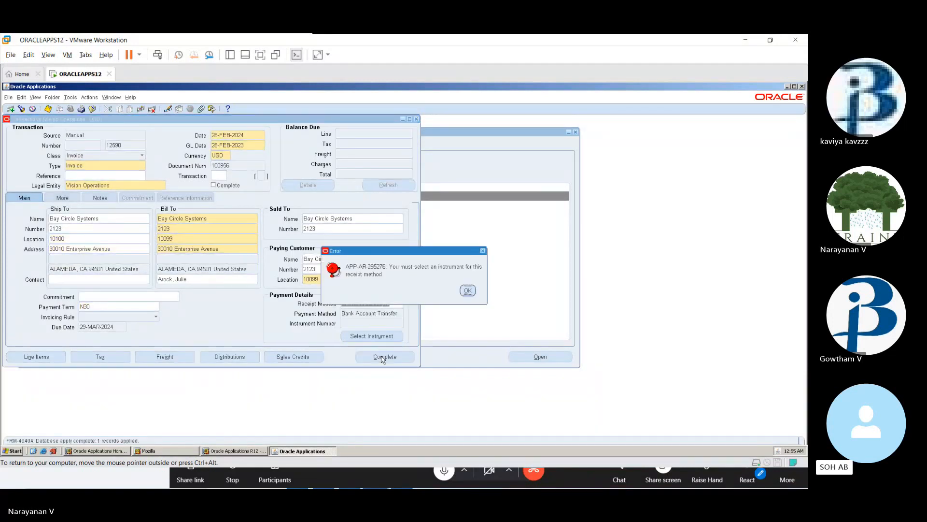
{"action": "left_click", "coordinate": [468, 290]}
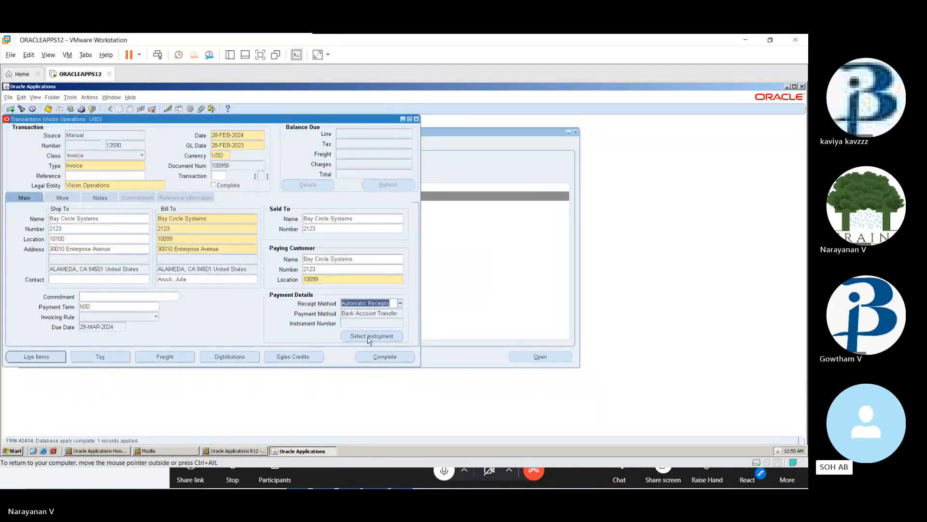
Select the paying customer's bank account as the invoice's payment instrument and apply it.
{"action": "left_click", "coordinate": [368, 336]}
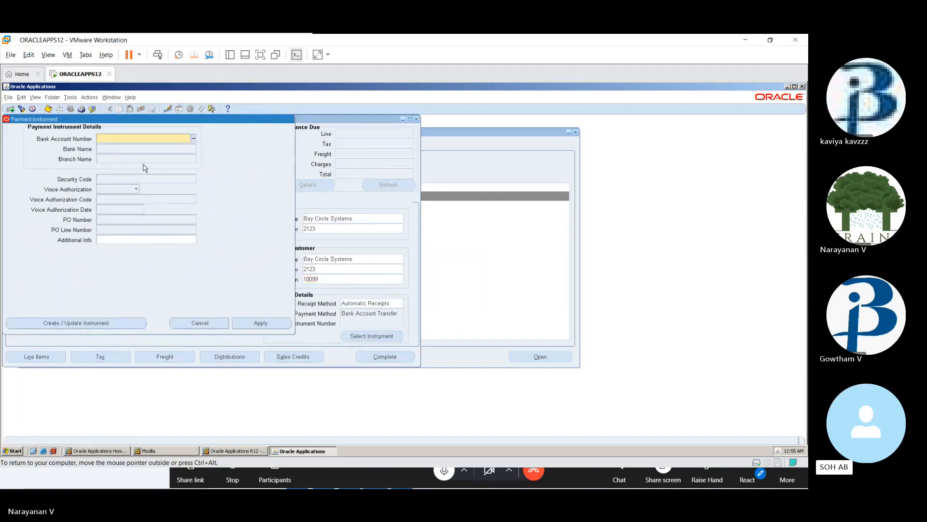
{"action": "left_click", "coordinate": [194, 139]}
{"action": "left_click", "coordinate": [241, 324]}
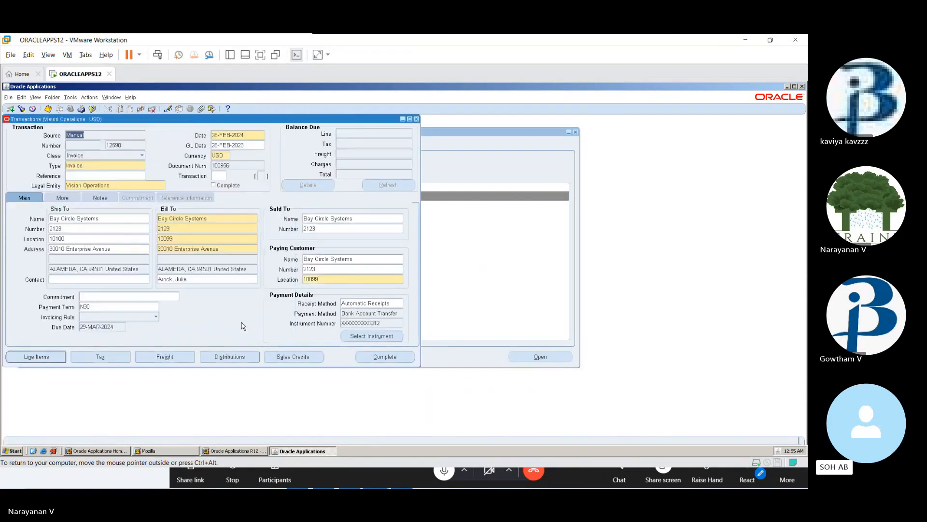
Complete the invoice, set it back to incomplete, and complete it again.
{"action": "left_click", "coordinate": [373, 358]}
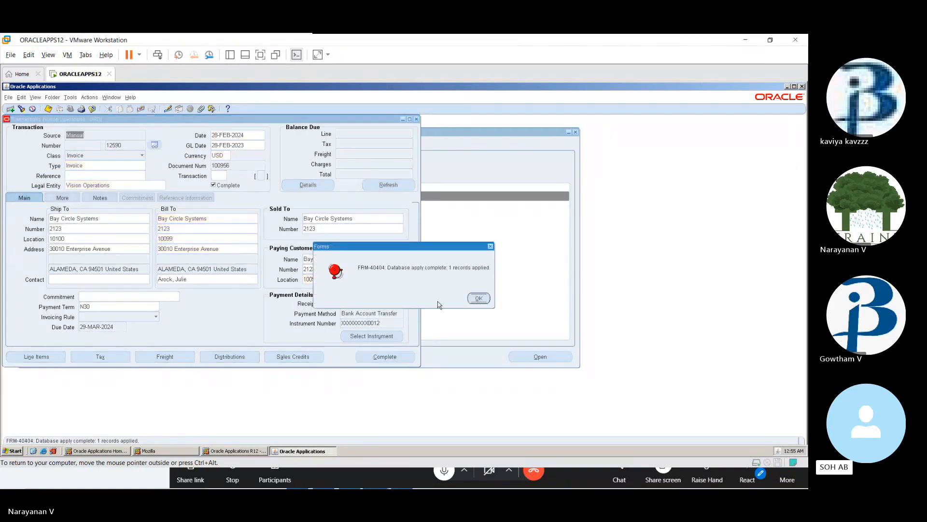
{"action": "left_click", "coordinate": [478, 299]}
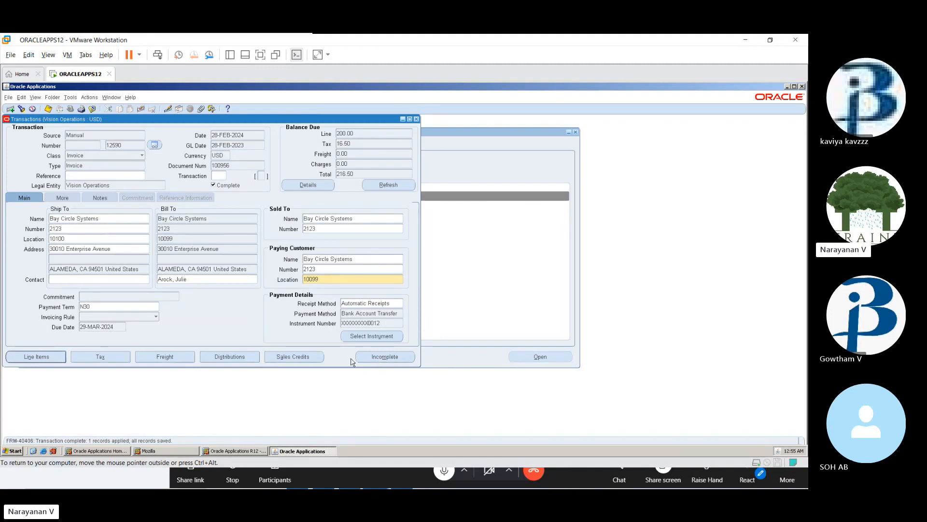
{"action": "left_click", "coordinate": [380, 357]}
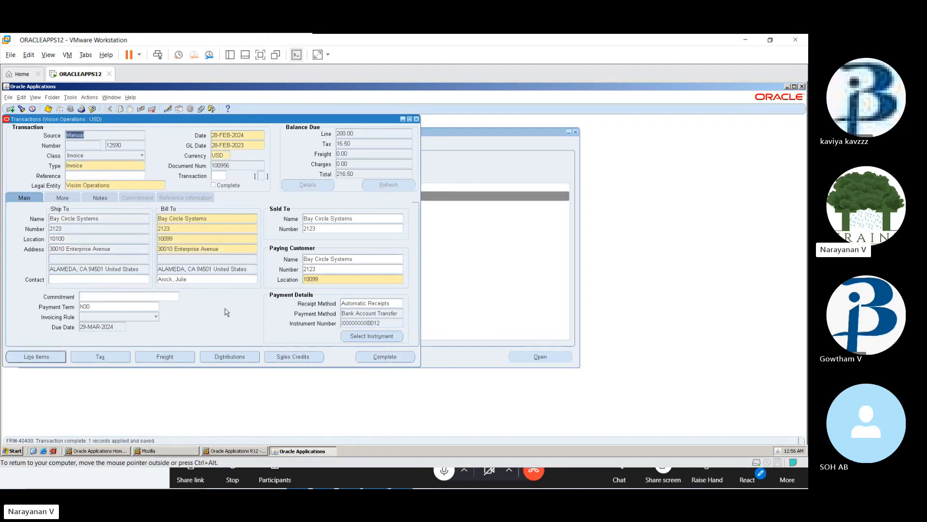
{"action": "left_click", "coordinate": [385, 357]}
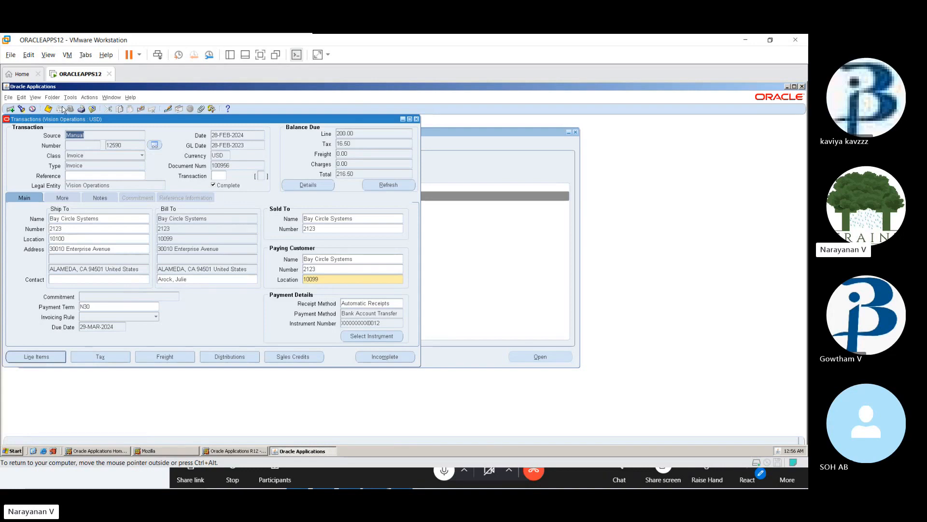
Try to view the completed invoice's accounting entries and dismiss the resulting note.
{"action": "left_click", "coordinate": [34, 98]}
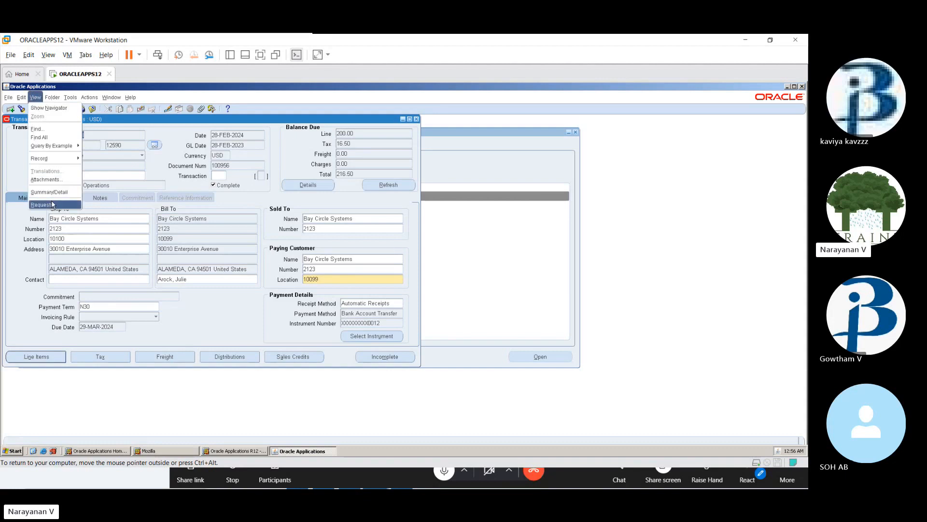
{"action": "left_click", "coordinate": [237, 305]}
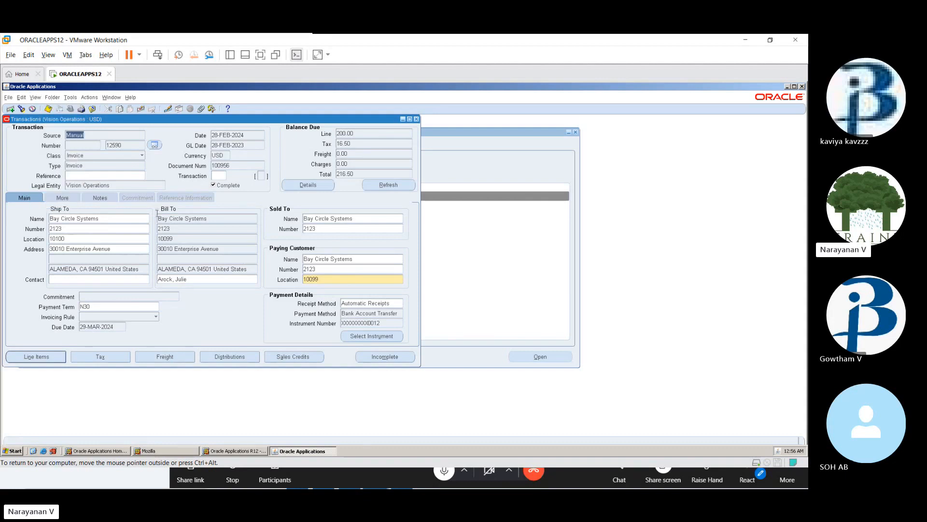
{"action": "left_click", "coordinate": [70, 98]}
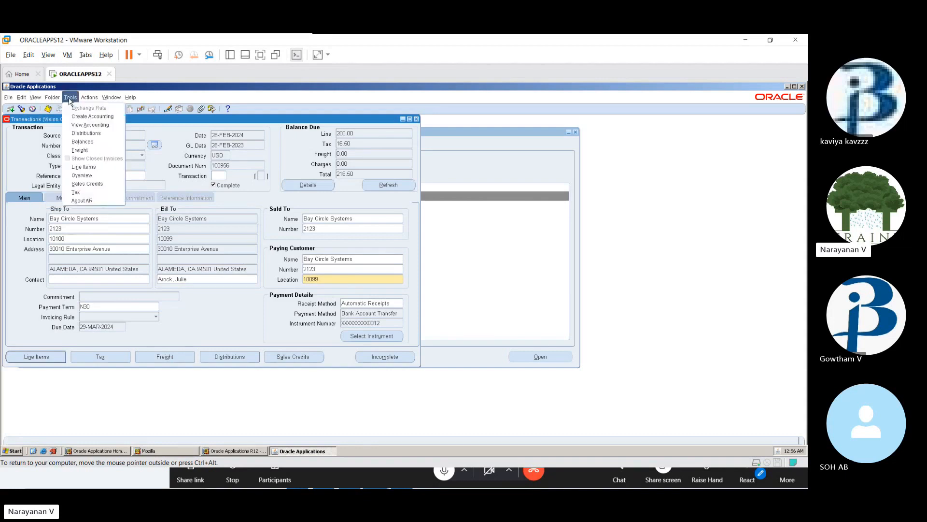
{"action": "left_click", "coordinate": [81, 122]}
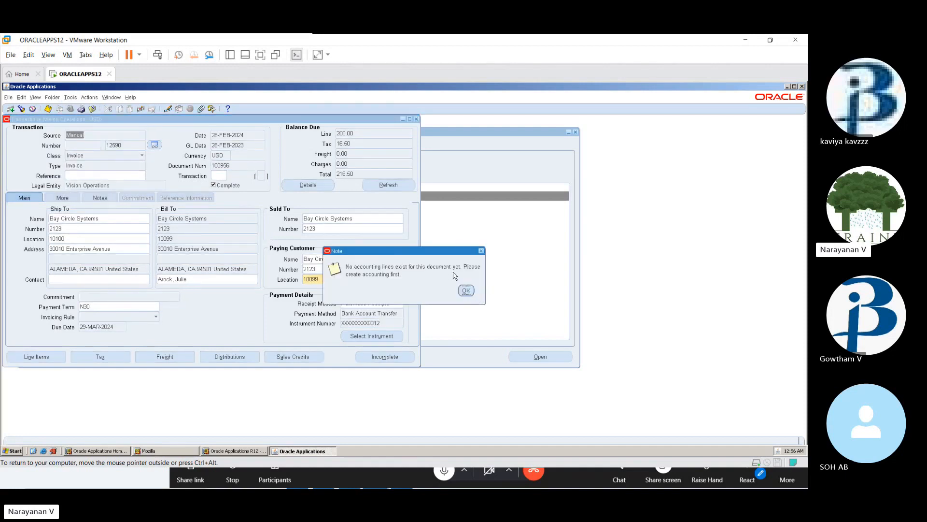
{"action": "left_click", "coordinate": [465, 289]}
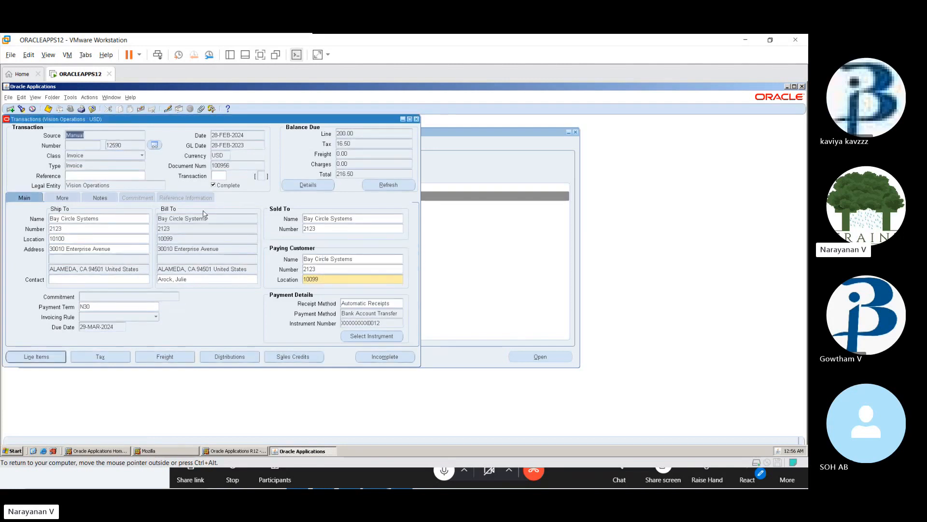
Look over the actions available for the completed invoice, and close the transaction form to return to the Navigator.
{"action": "left_click", "coordinate": [90, 98]}
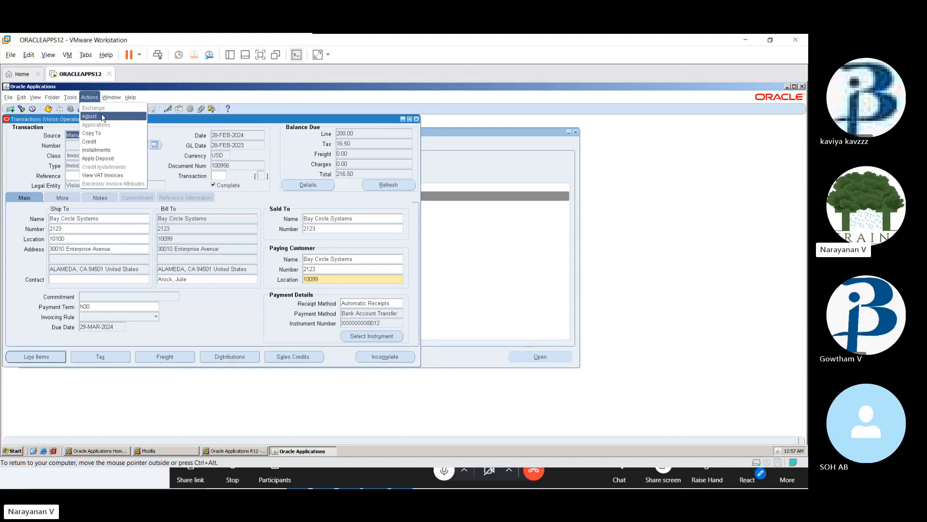
{"action": "left_click", "coordinate": [363, 199]}
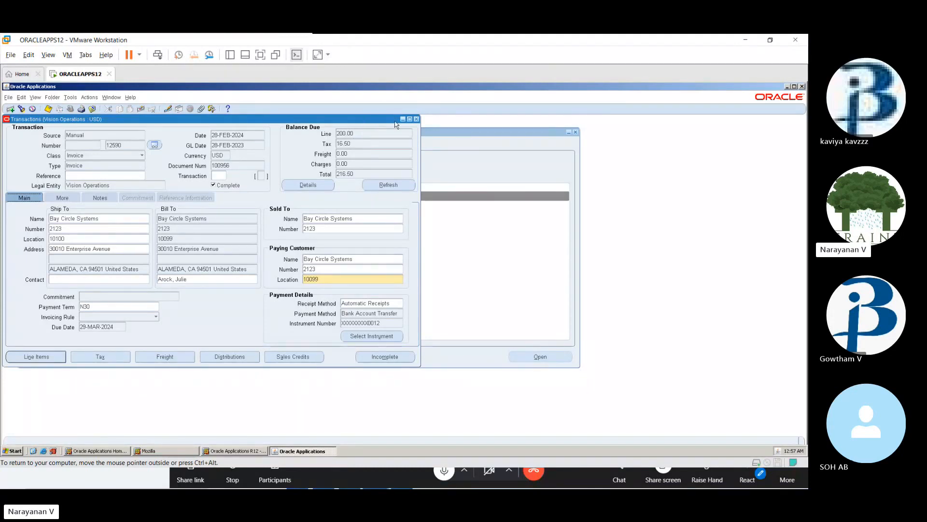
{"action": "left_click", "coordinate": [417, 119]}
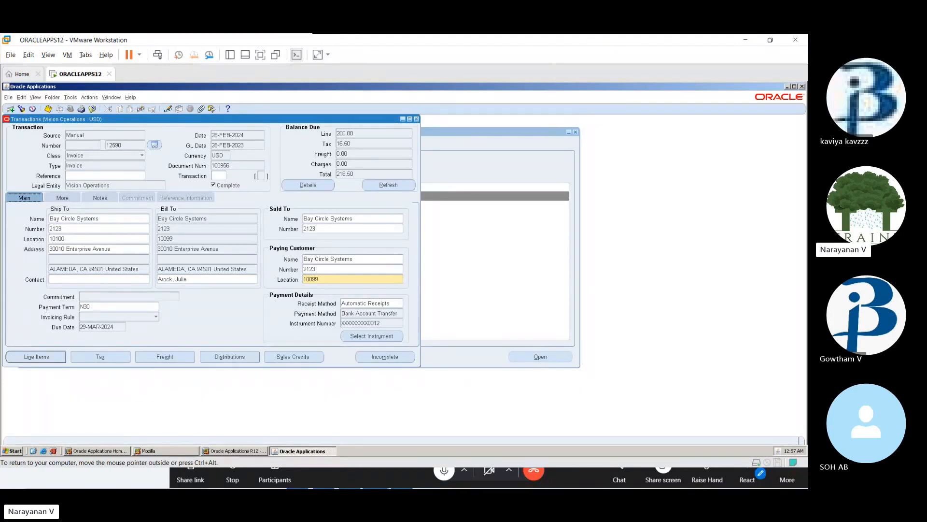
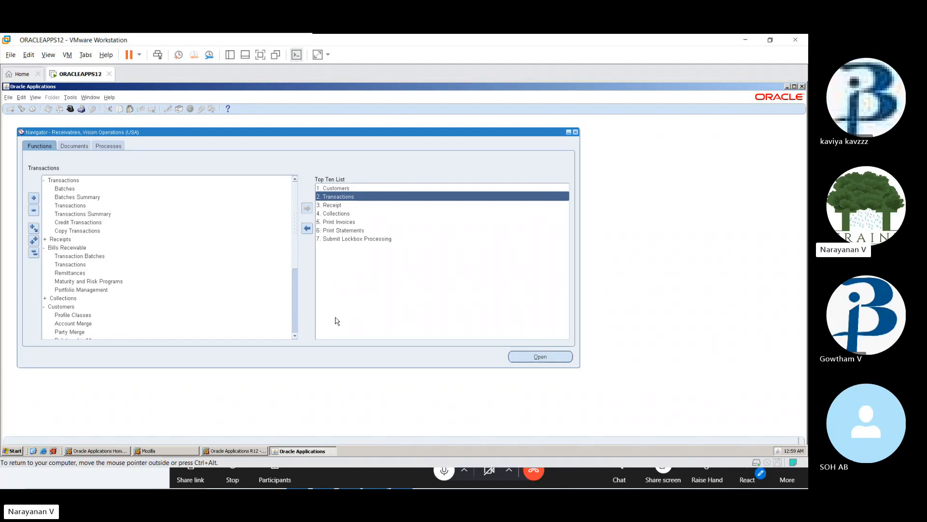
Start a single Print Invoices request using the Invoice Print New Invoices report.
{"action": "left_click", "coordinate": [333, 223]}
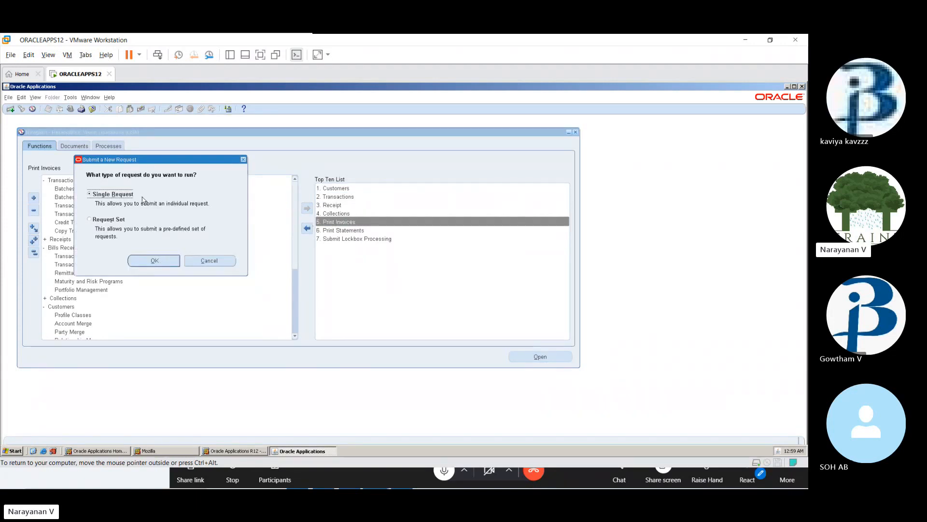
{"action": "left_click", "coordinate": [156, 263]}
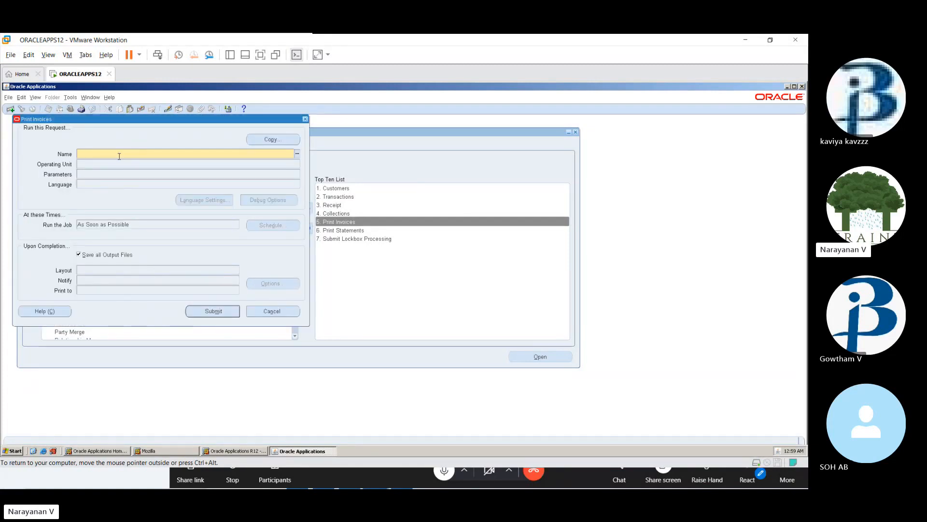
{"action": "left_click", "coordinate": [298, 153]}
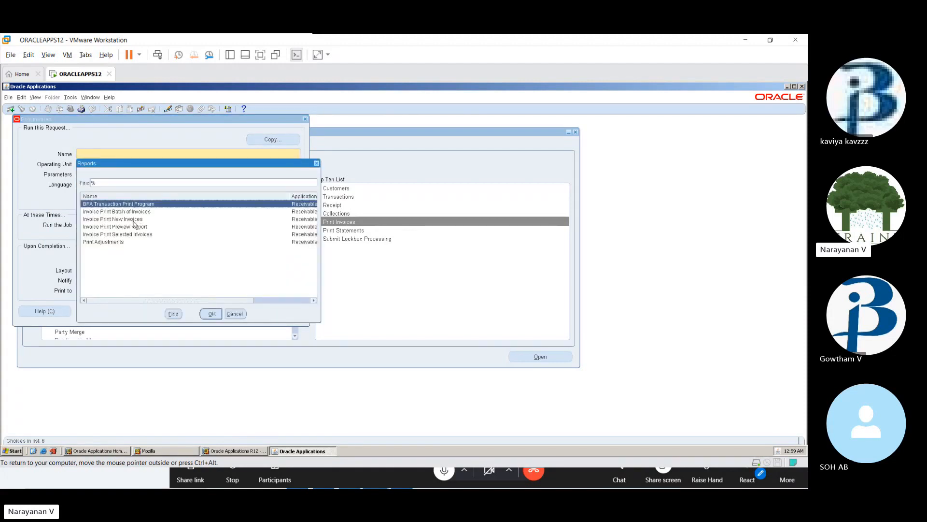
{"action": "left_click", "coordinate": [134, 220]}
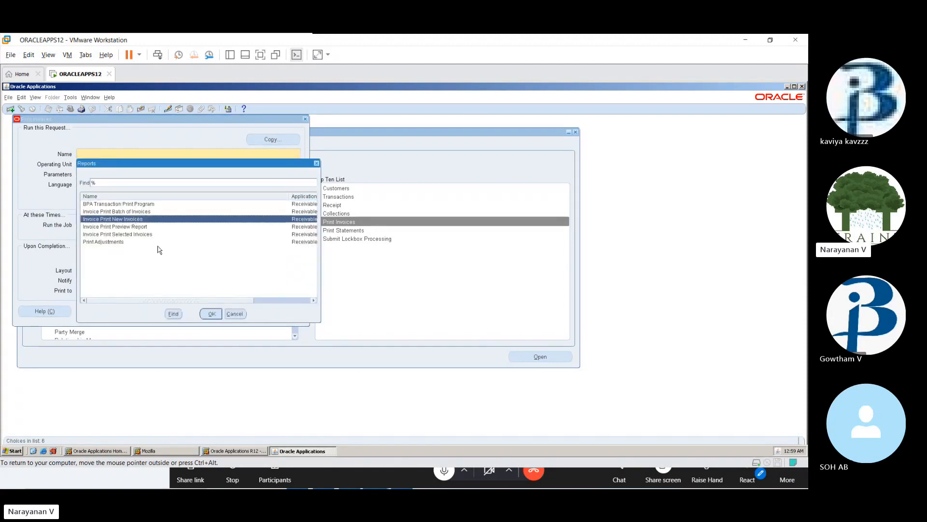
{"action": "left_click", "coordinate": [214, 315]}
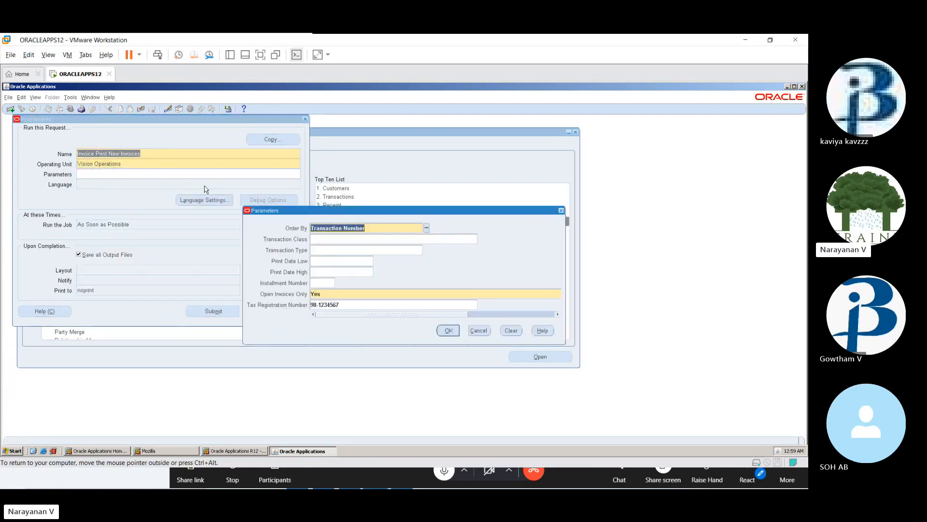
Accept the report parameters ordered by Transaction Number for open invoices only, and submit the request without starting another one.
{"action": "left_click", "coordinate": [347, 240]}
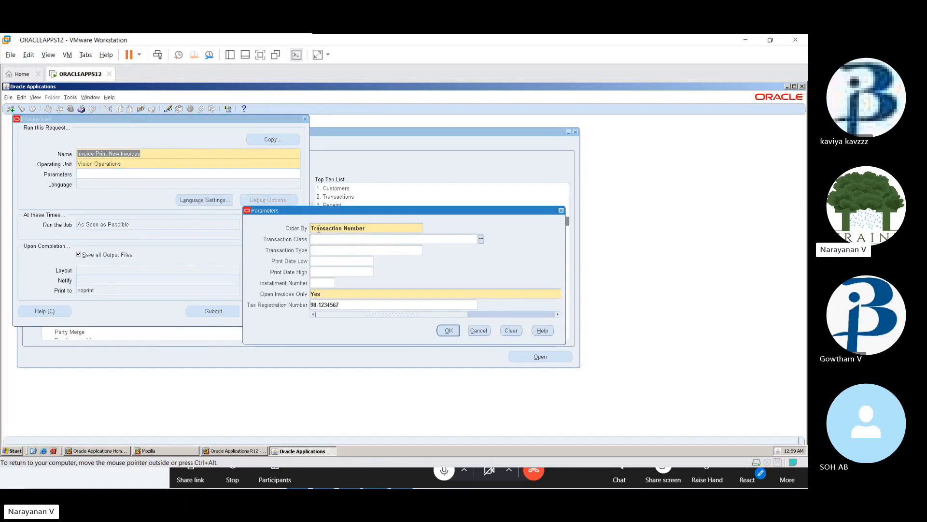
{"action": "left_click", "coordinate": [388, 228]}
{"action": "left_click", "coordinate": [426, 229]}
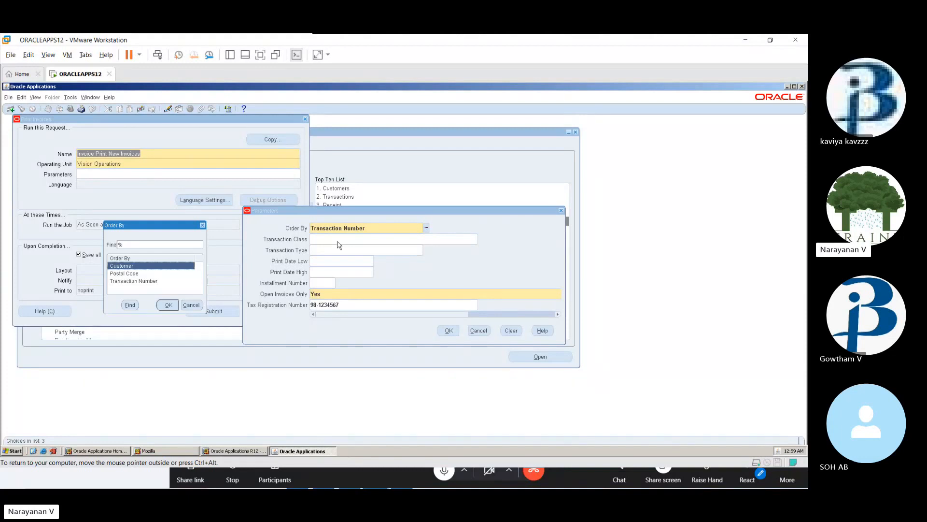
{"action": "key", "text": "Escape"}
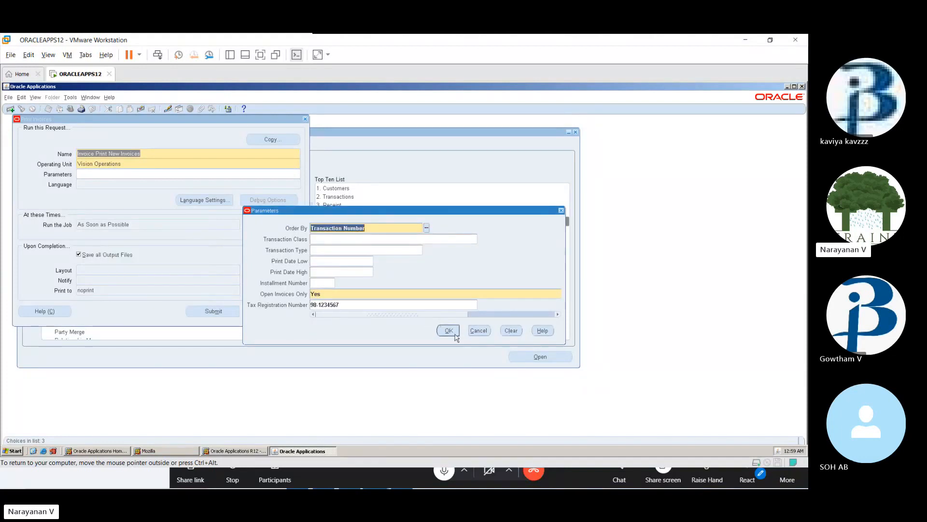
{"action": "left_click", "coordinate": [453, 333]}
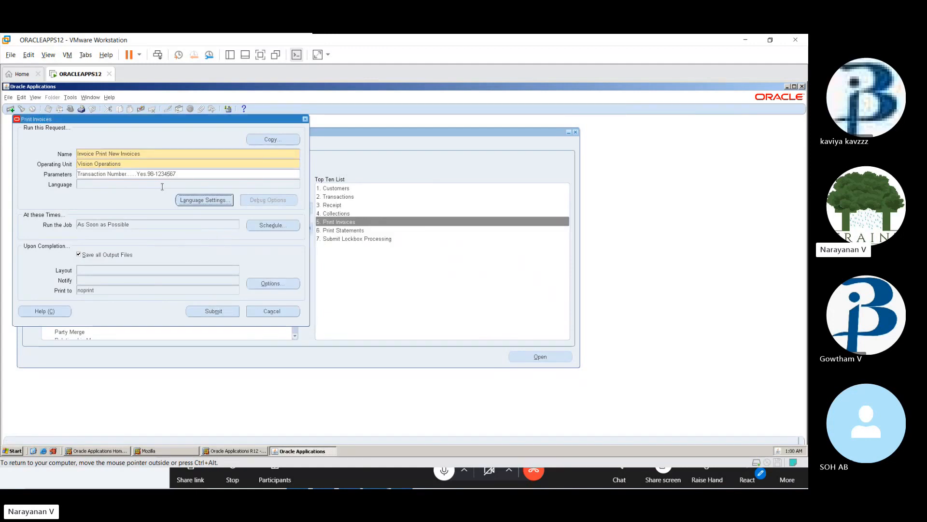
{"action": "left_click", "coordinate": [229, 317]}
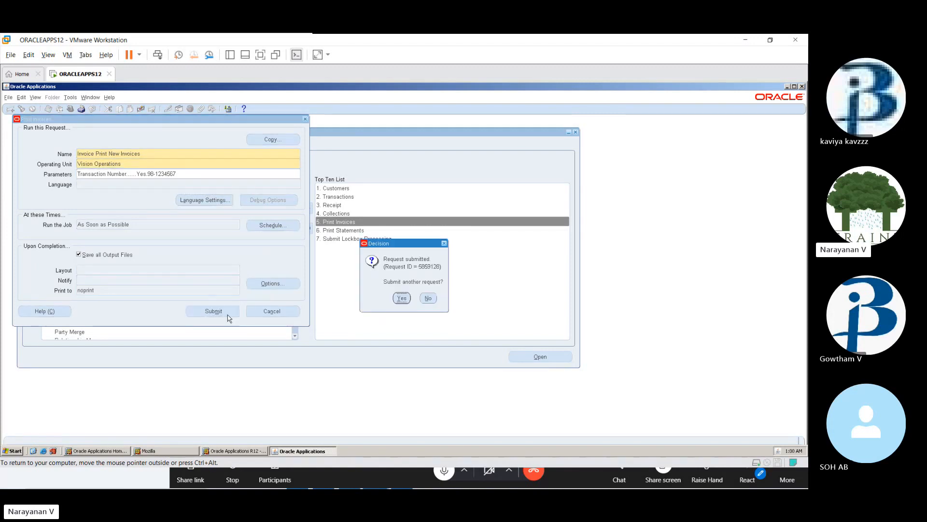
{"action": "left_click", "coordinate": [427, 299]}
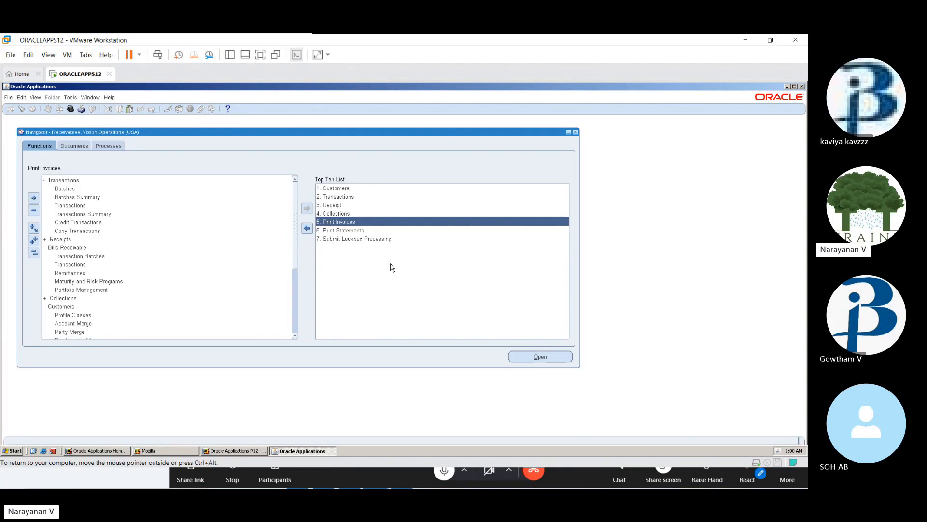
Find all of your own submitted requests, refresh the print request's status, and close the request list.
{"action": "left_click", "coordinate": [35, 97]}
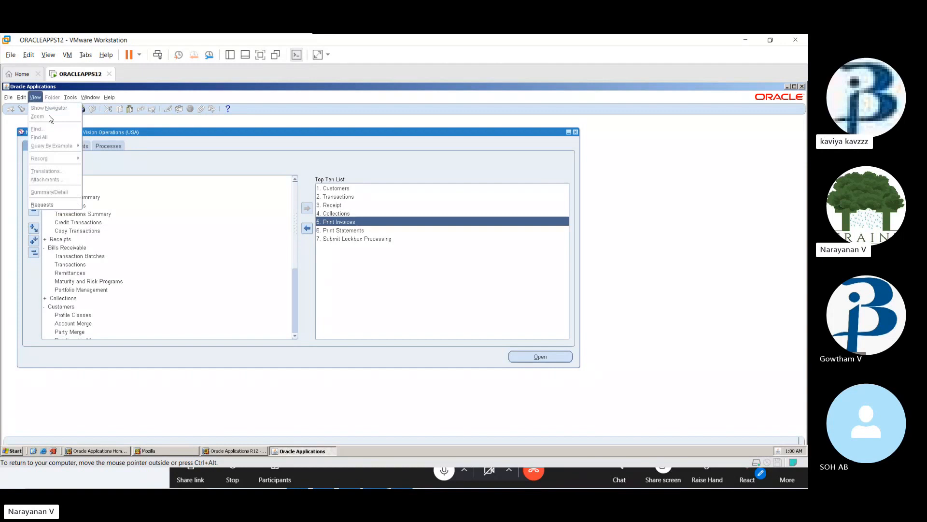
{"action": "left_click", "coordinate": [56, 205]}
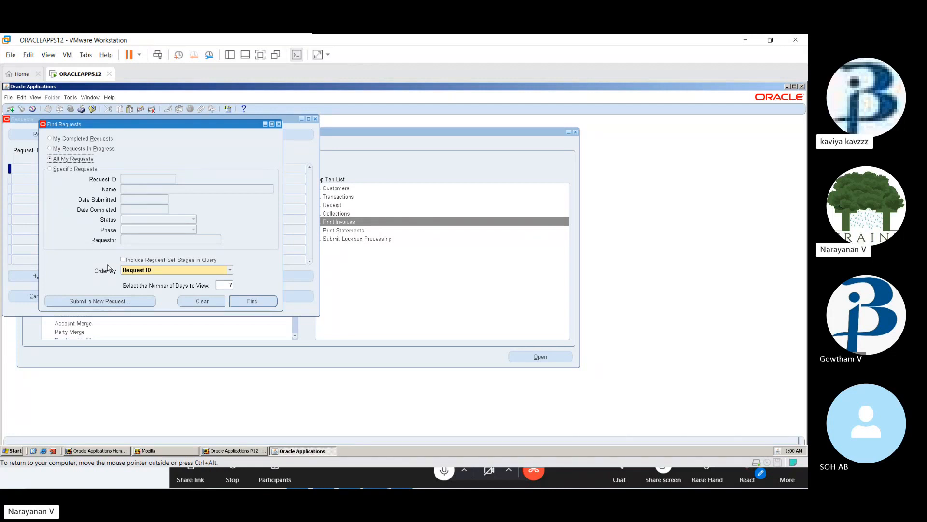
{"action": "left_click", "coordinate": [252, 302]}
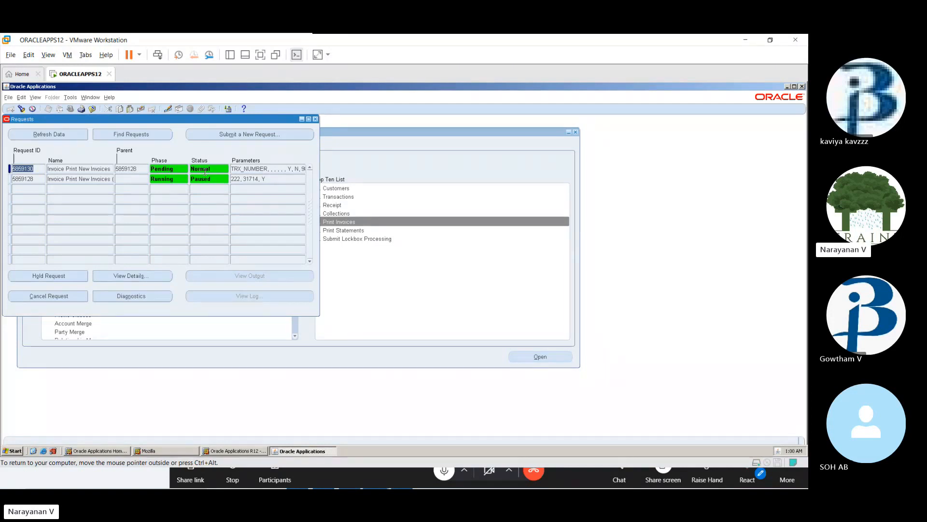
{"action": "left_click", "coordinate": [56, 137]}
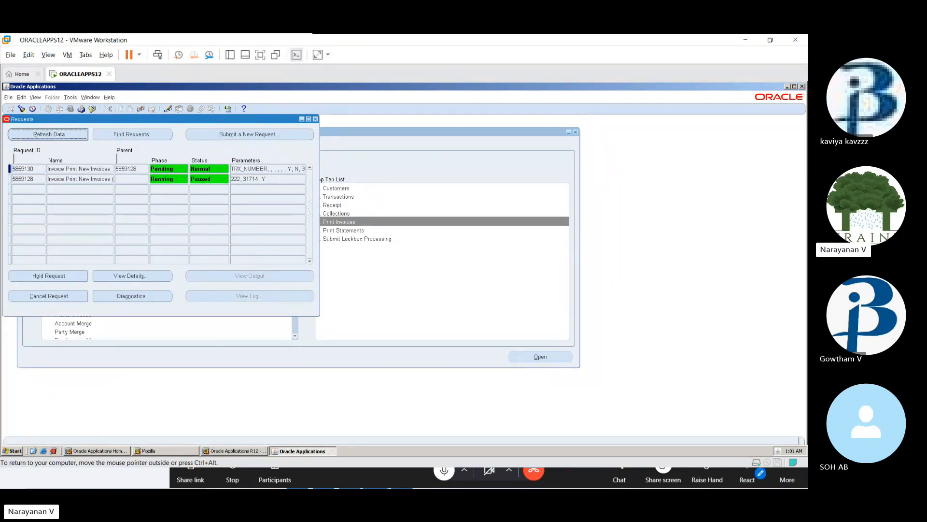
{"action": "left_click", "coordinate": [56, 136]}
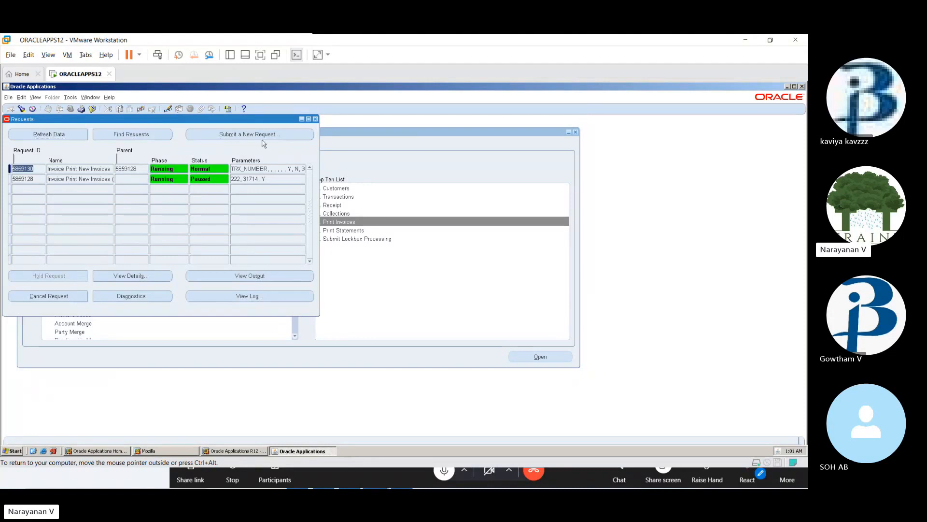
{"action": "left_click", "coordinate": [315, 119]}
Open Print Statements and set the operating unit to Vision Operations, the option to Print Statements and the bucket to Statement.
{"action": "double_click", "coordinate": [355, 234]}
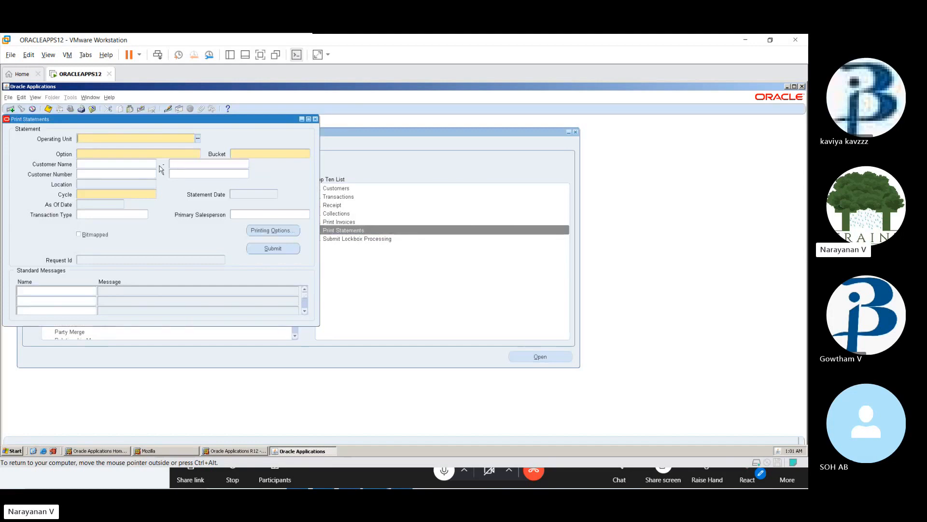
{"action": "left_click", "coordinate": [198, 140]}
{"action": "left_click", "coordinate": [198, 154]}
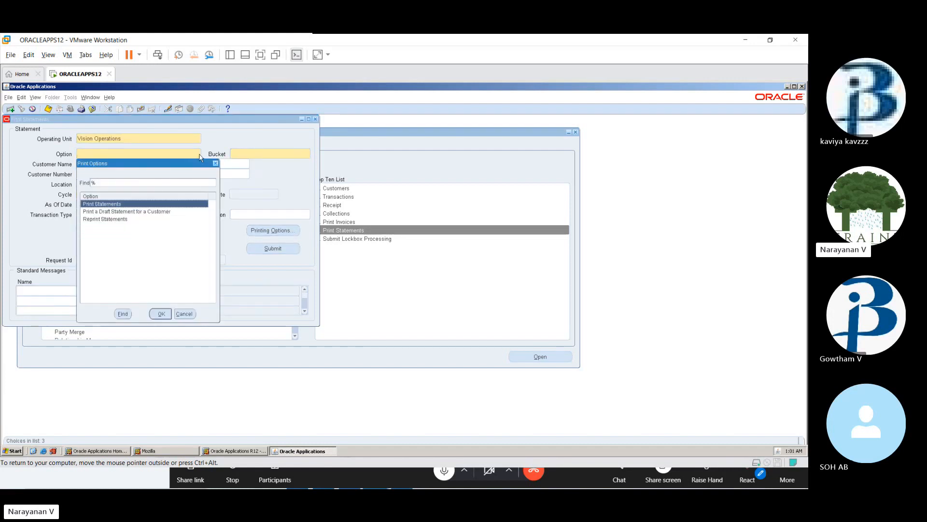
{"action": "left_click", "coordinate": [160, 314]}
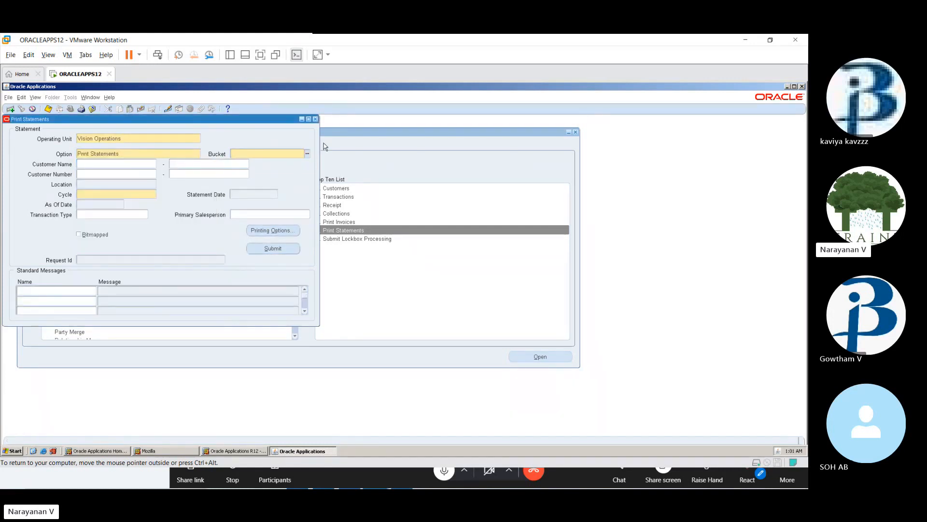
{"action": "left_click", "coordinate": [307, 154]}
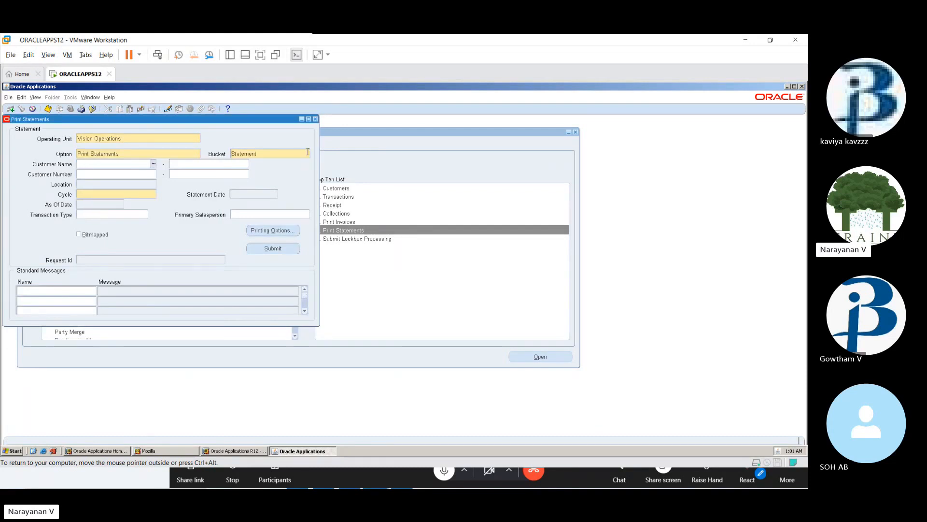
Limit the statement to customer Bay Circle Systems at both ends of the customer name range.
{"action": "left_click", "coordinate": [154, 165]}
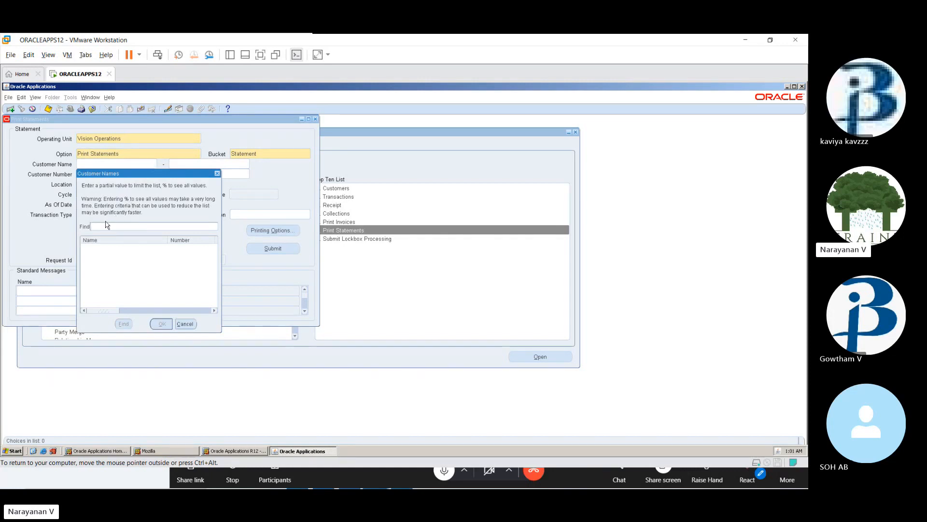
{"action": "type", "text": "B%"}
{"action": "left_click", "coordinate": [124, 324]}
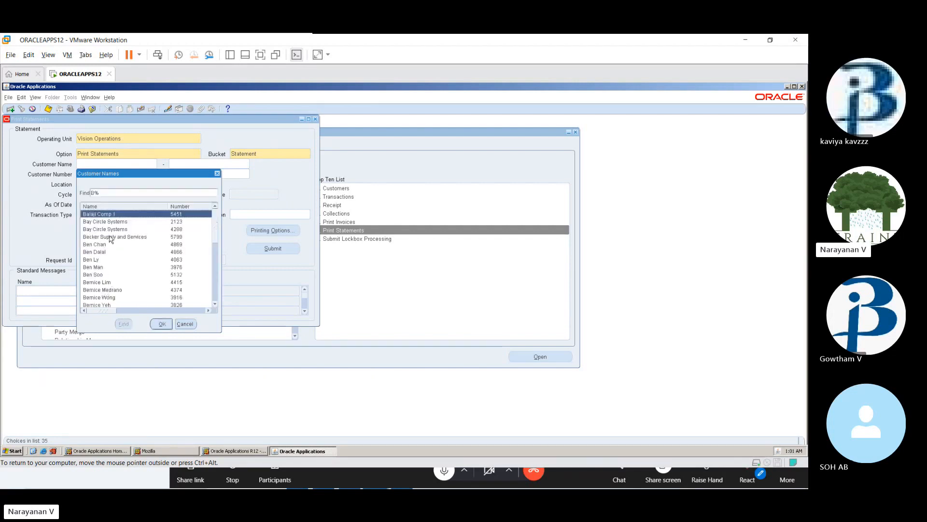
{"action": "left_click", "coordinate": [110, 223]}
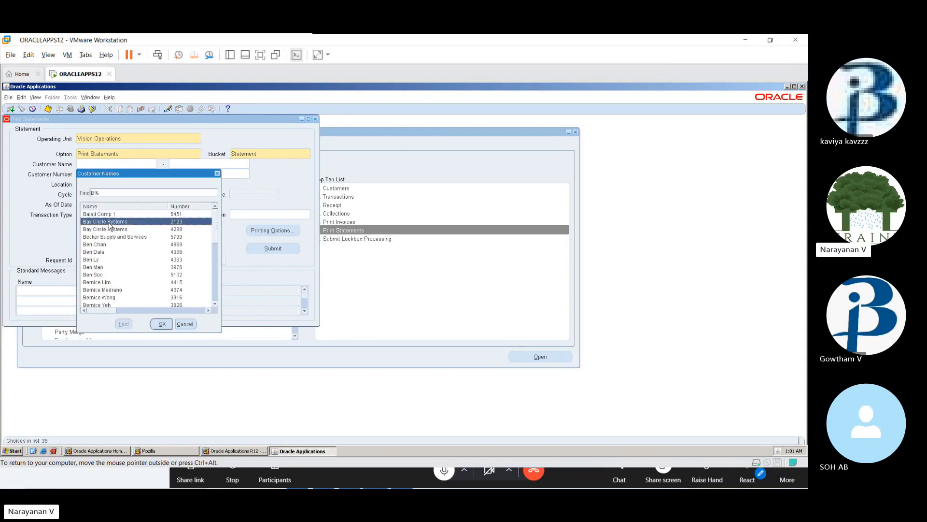
{"action": "left_click", "coordinate": [162, 323]}
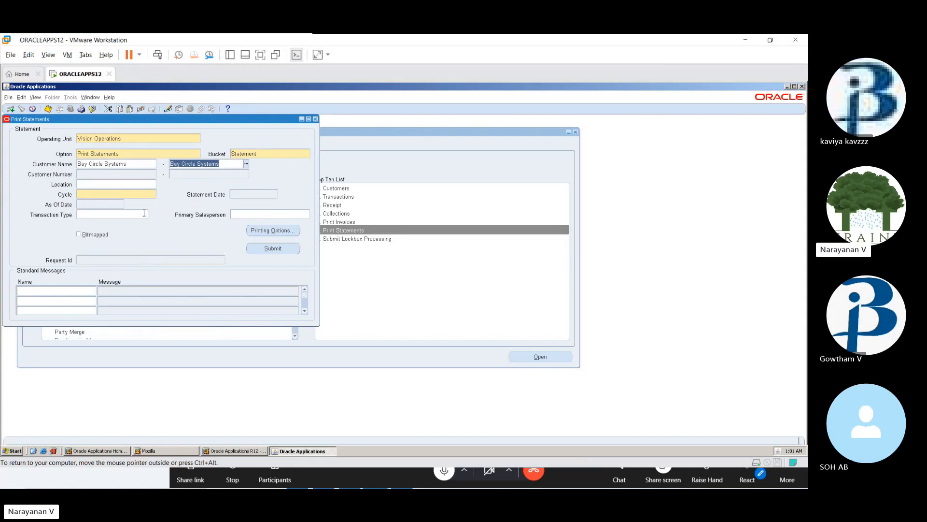
{"action": "key", "text": "ctrl+l"}
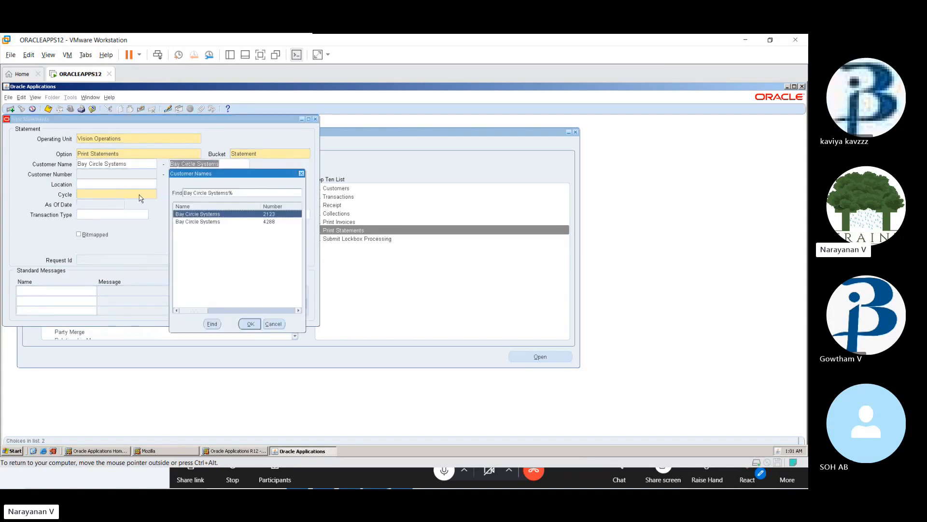
{"action": "left_click", "coordinate": [250, 323]}
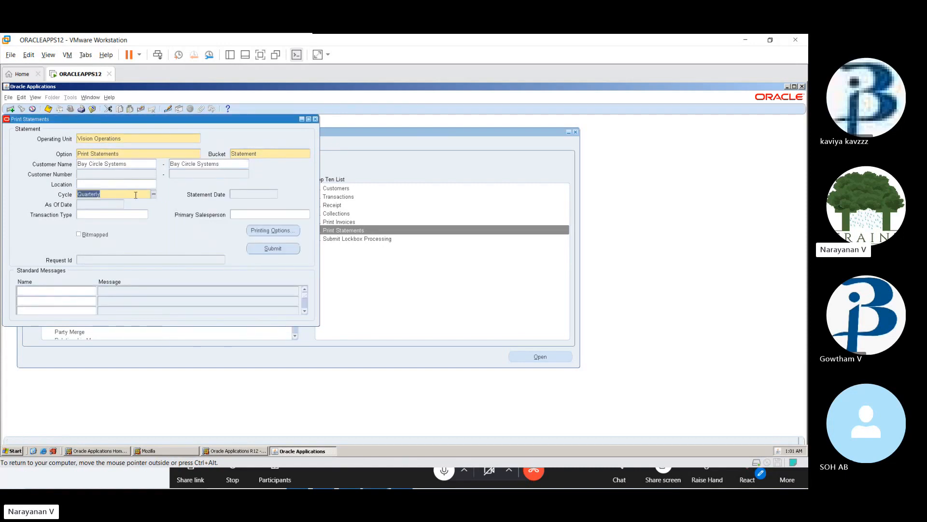
Submit the statement request with the Quarterly cycle and statement date 01-JUL-2008, and close Print Statements.
{"action": "left_click", "coordinate": [273, 253]}
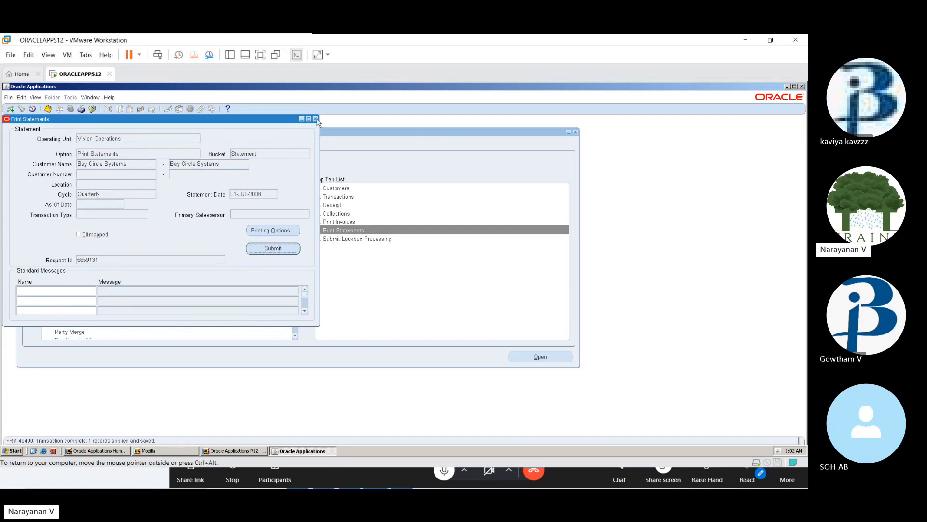
{"action": "left_click", "coordinate": [285, 249]}
{"action": "left_click", "coordinate": [315, 120]}
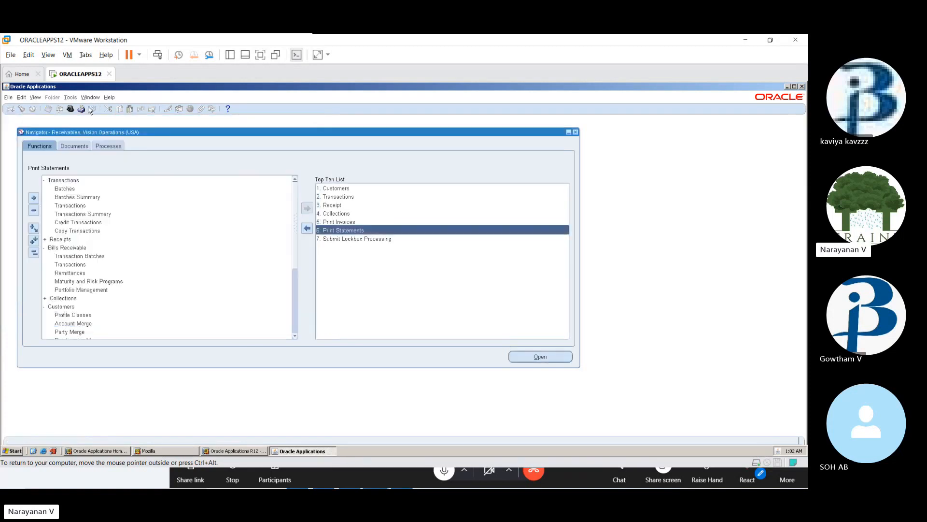
Find your submitted requests, refresh the list, view the output of the child Invoice Print New Invoices request, and return to the list.
{"action": "left_click", "coordinate": [35, 97]}
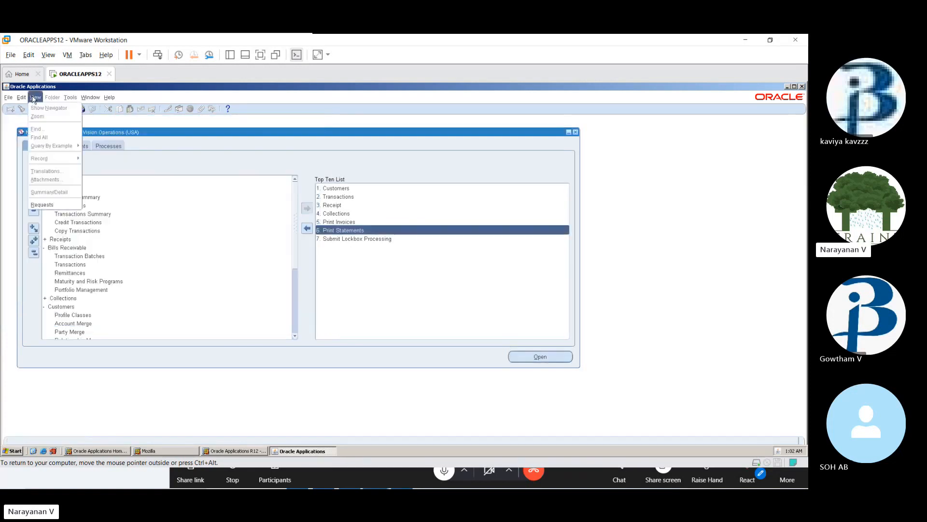
{"action": "left_click", "coordinate": [43, 205]}
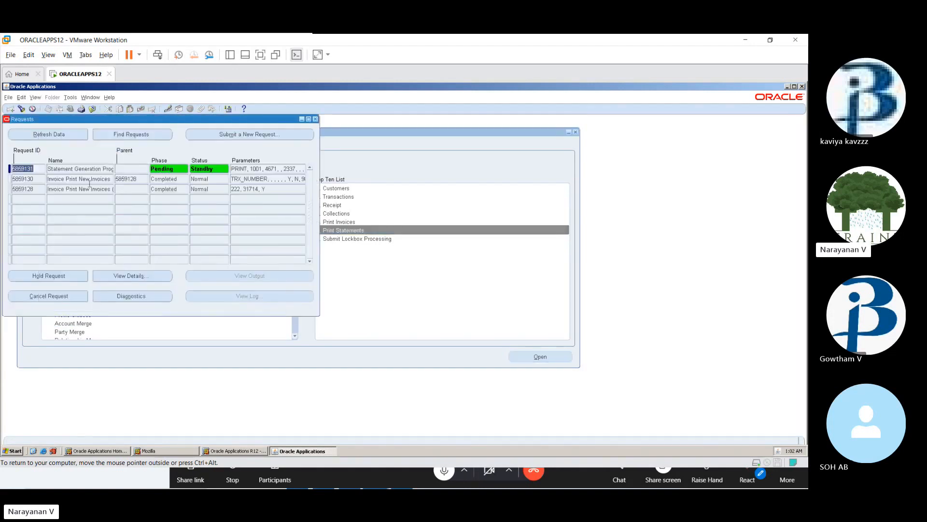
{"action": "left_click", "coordinate": [75, 137]}
{"action": "left_click", "coordinate": [87, 179]}
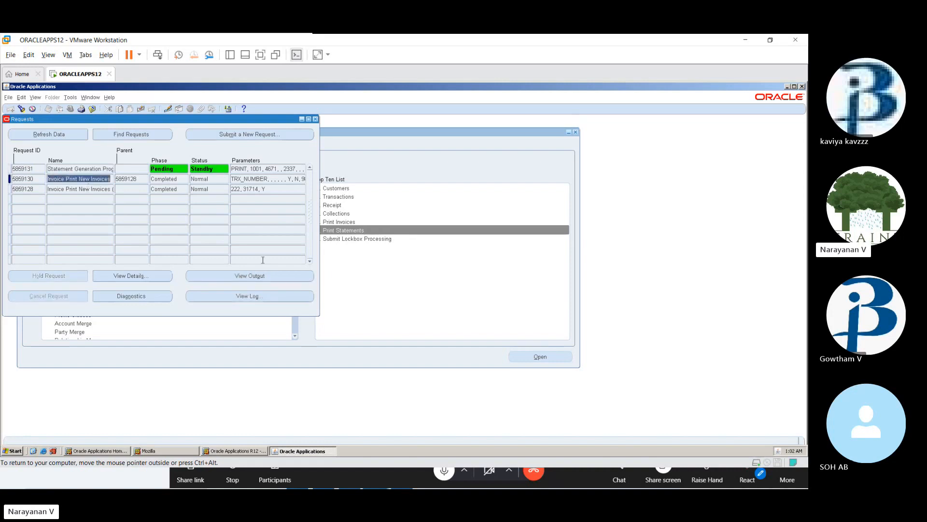
{"action": "left_click", "coordinate": [257, 276]}
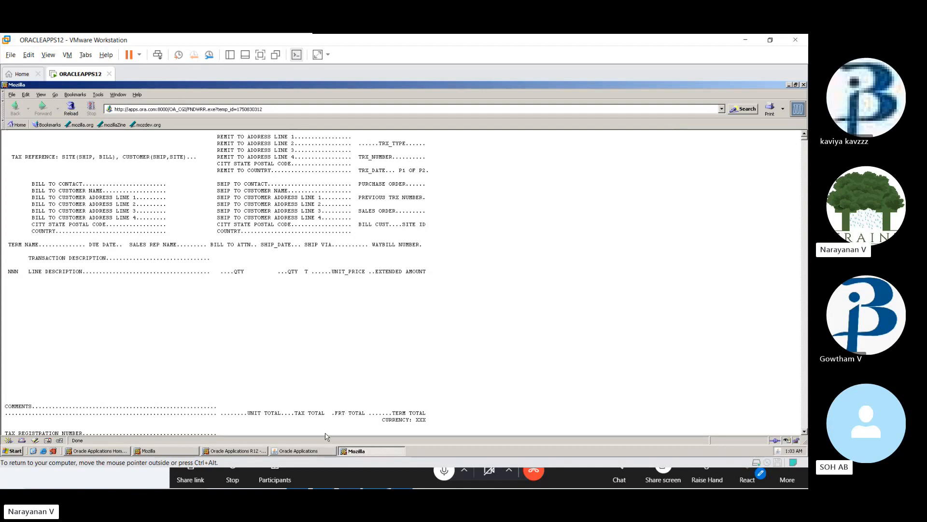
{"action": "left_click", "coordinate": [309, 451]}
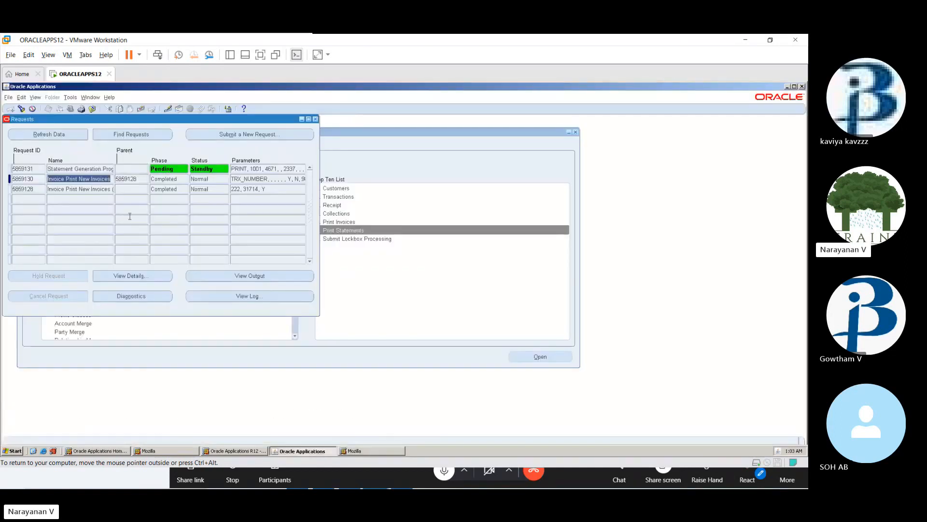
Try to view the output of the parent Invoice Print New Invoices request.
{"action": "left_click", "coordinate": [88, 188]}
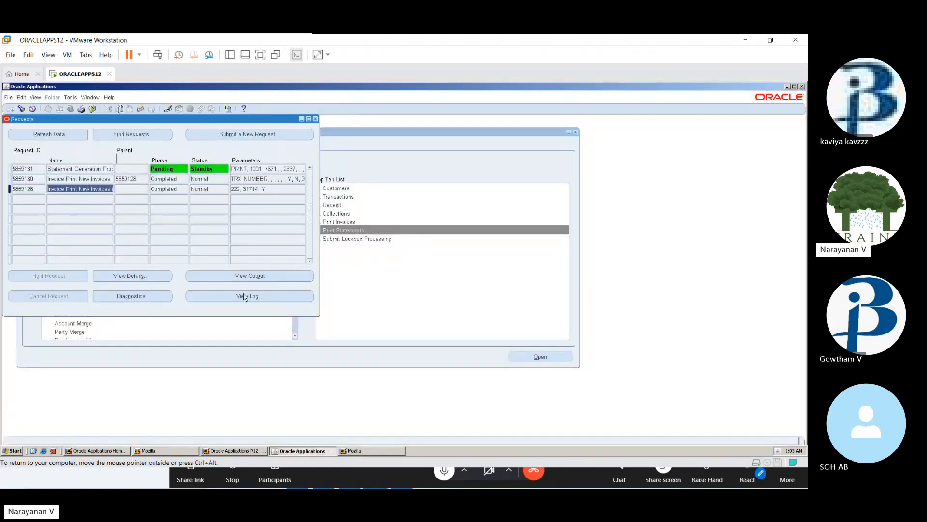
{"action": "left_click", "coordinate": [258, 276]}
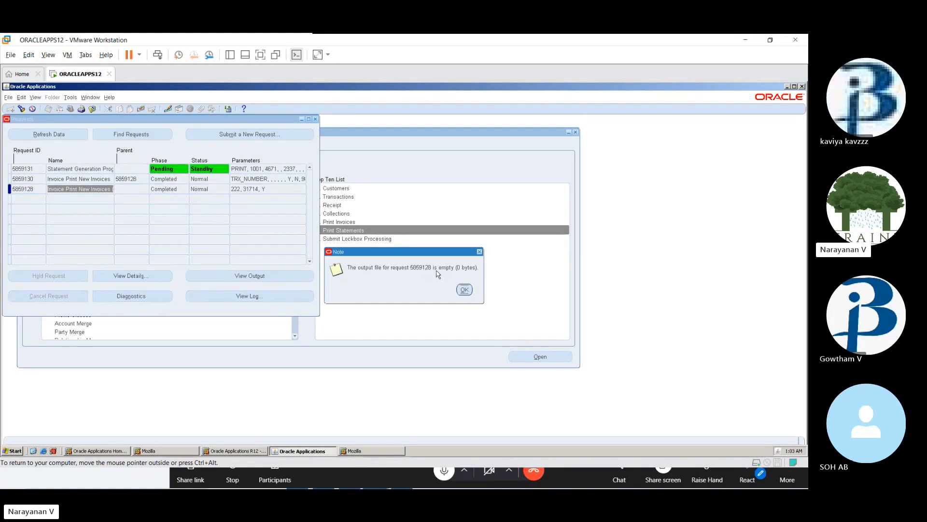
{"action": "left_click", "coordinate": [464, 290]}
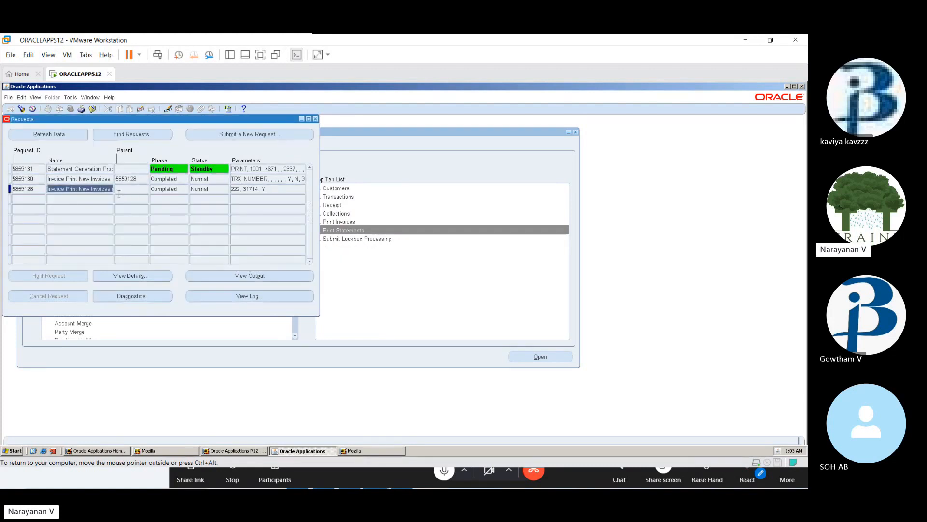
{"action": "left_click", "coordinate": [107, 180]}
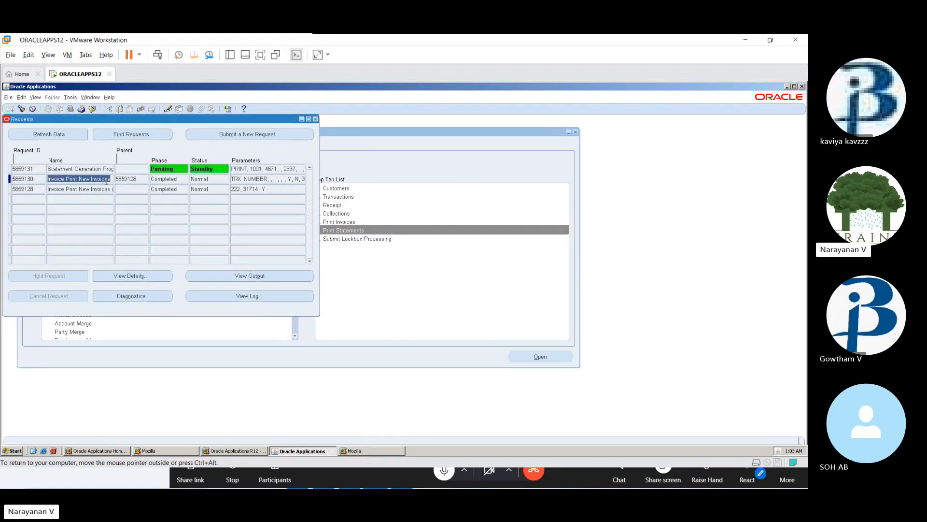
Refresh the request list, view the Statement Generation Program output, and close both the output and the list.
{"action": "left_click", "coordinate": [63, 137]}
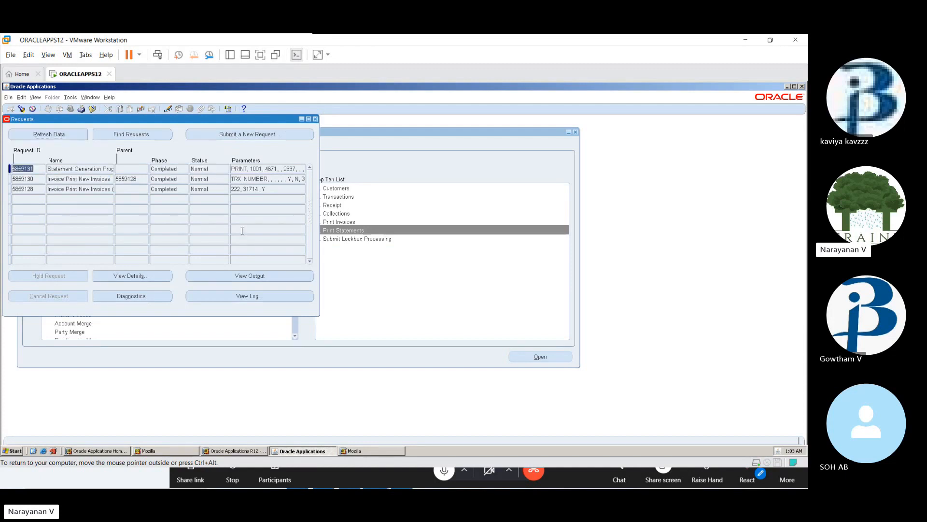
{"action": "left_click", "coordinate": [267, 276]}
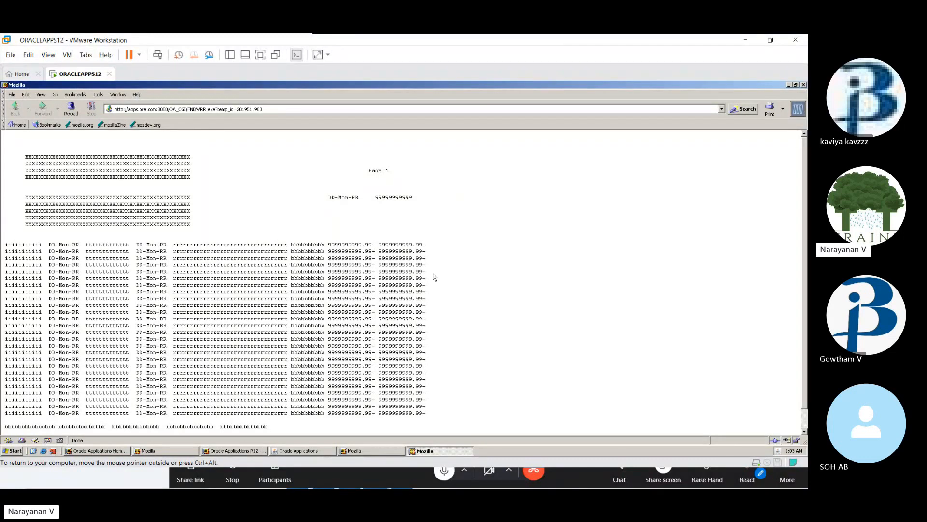
{"action": "left_click", "coordinate": [804, 85]}
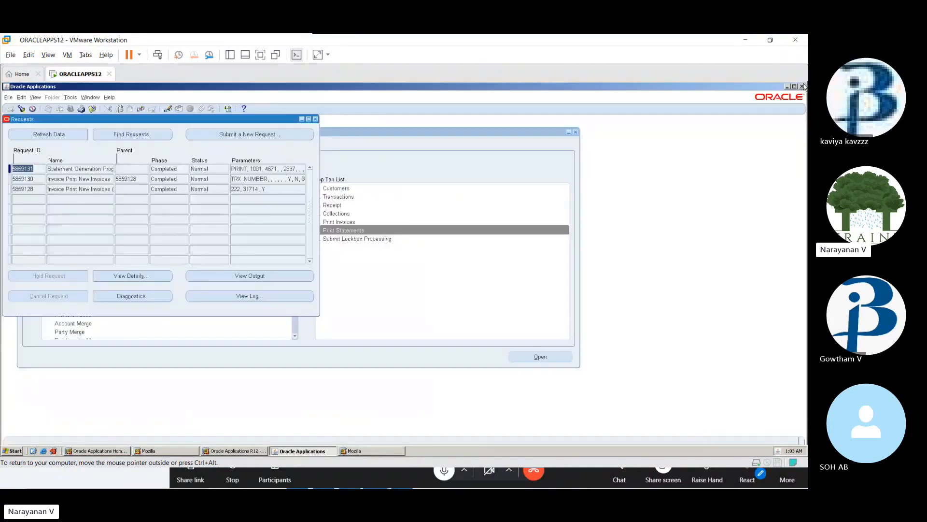
{"action": "left_click", "coordinate": [314, 119]}
Open the Receipts form to examine its receipt and customer fields, and close it without entering anything.
{"action": "left_click", "coordinate": [328, 204]}
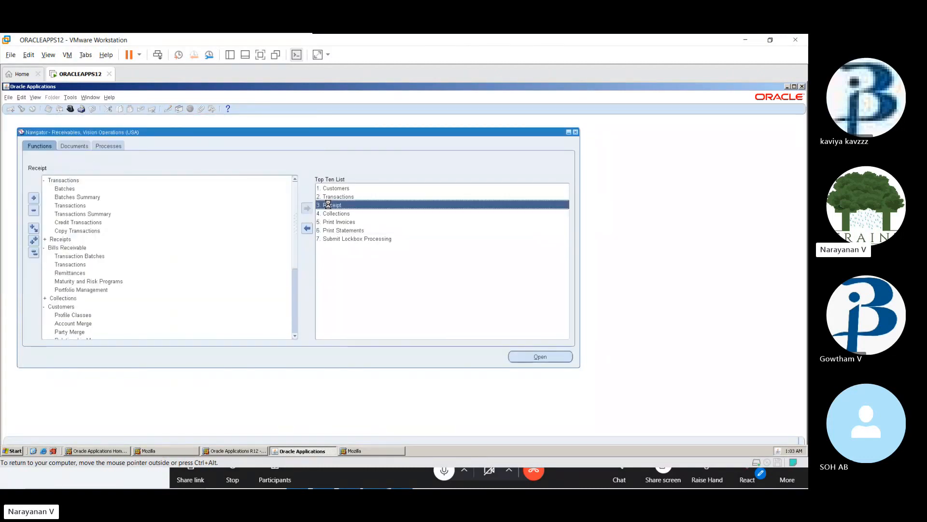
{"action": "left_click_drag", "start_coordinate": [294, 120], "coordinate": [324, 165]}
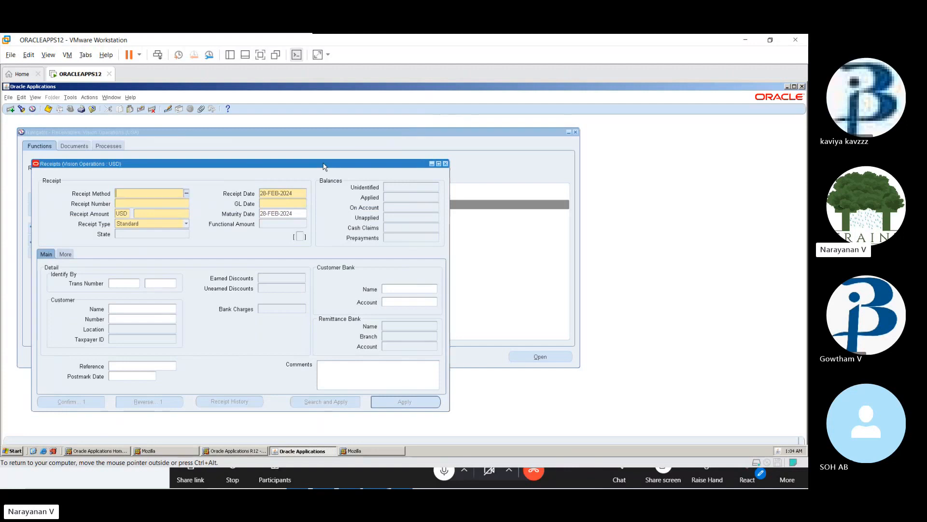
{"action": "left_click", "coordinate": [445, 164]}
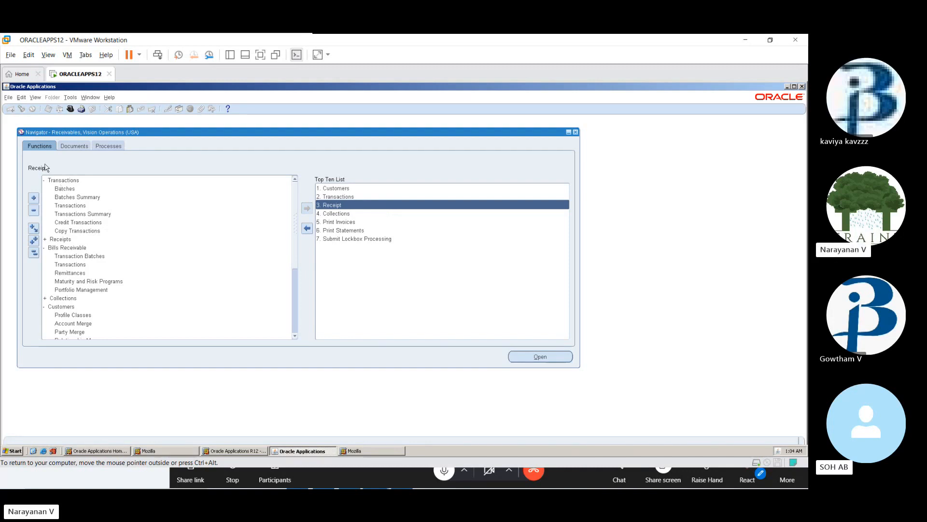
Start a new single request from the request search.
{"action": "left_click", "coordinate": [36, 98]}
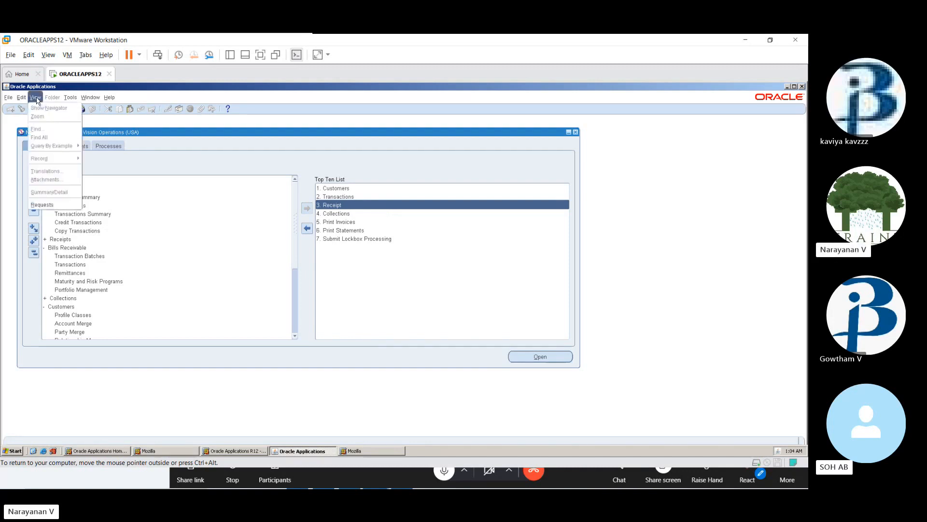
{"action": "left_click", "coordinate": [67, 209]}
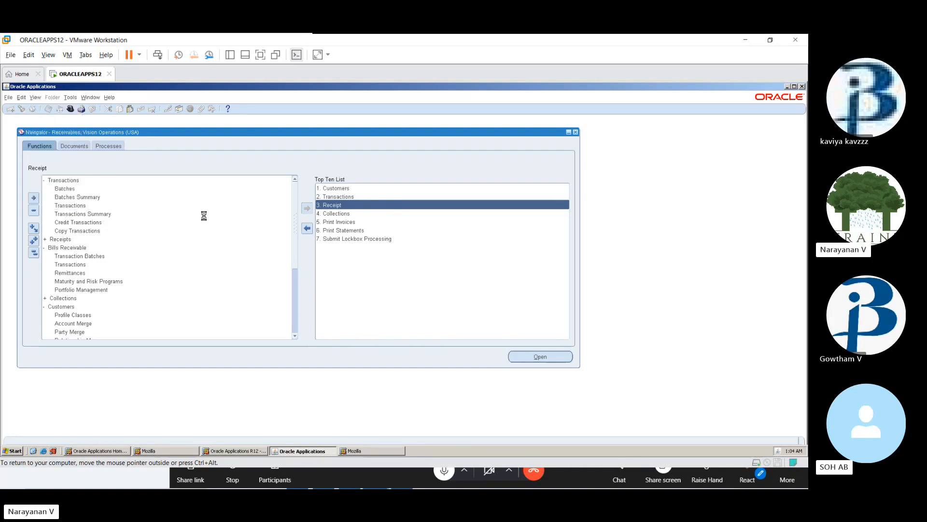
{"action": "left_click", "coordinate": [127, 302]}
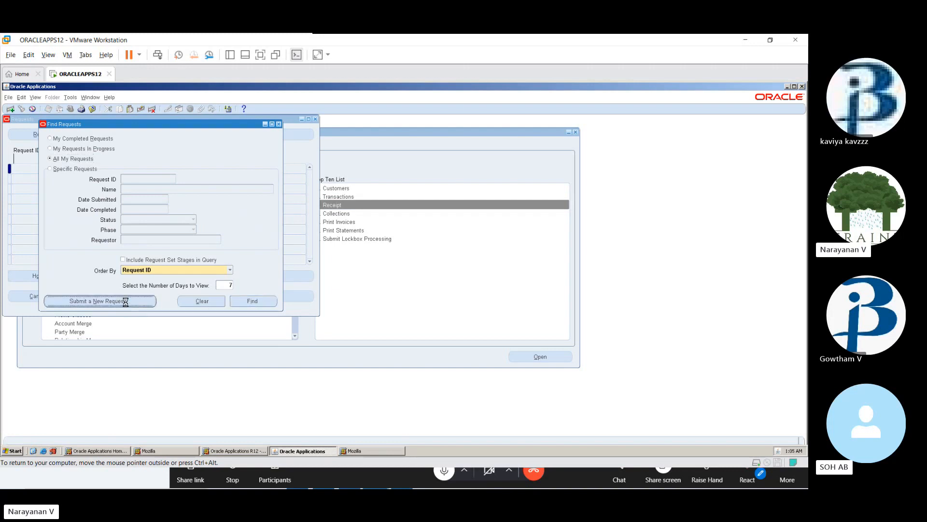
{"action": "left_click", "coordinate": [150, 261]}
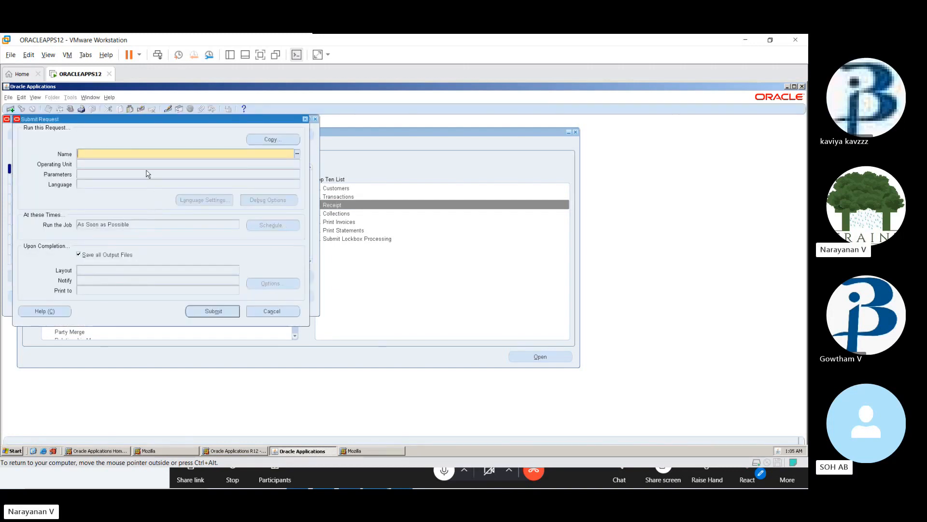
{"action": "type", "text": "cus"}
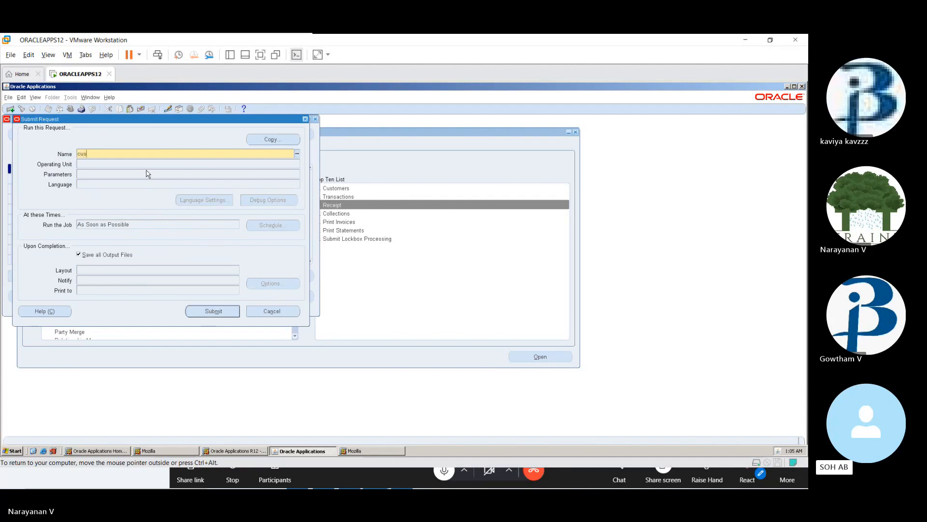
{"action": "type", "text": "tomer%"}
{"action": "key", "text": "Tab"}
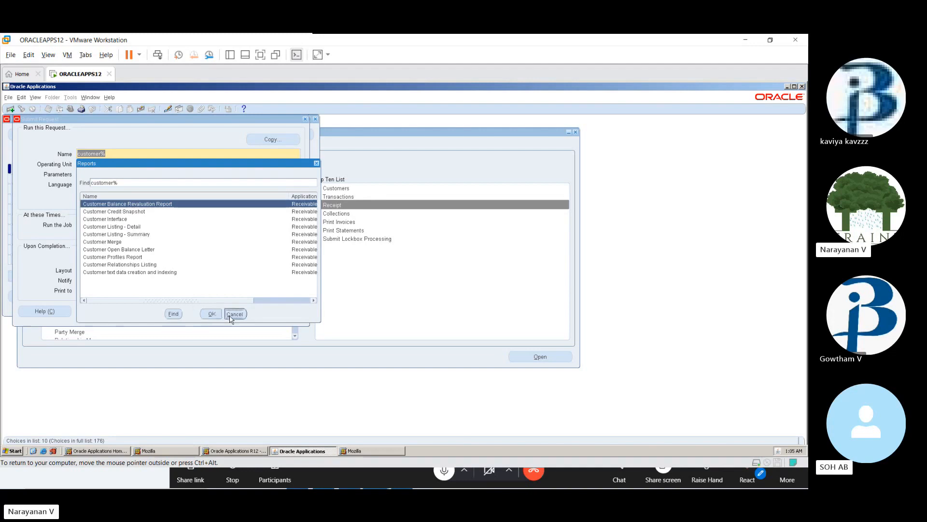
{"action": "left_click", "coordinate": [211, 314]}
Search the available reports for aging reports and choose Aging - 7 Buckets Report as the request to run.
{"action": "type", "text": "ageing"}
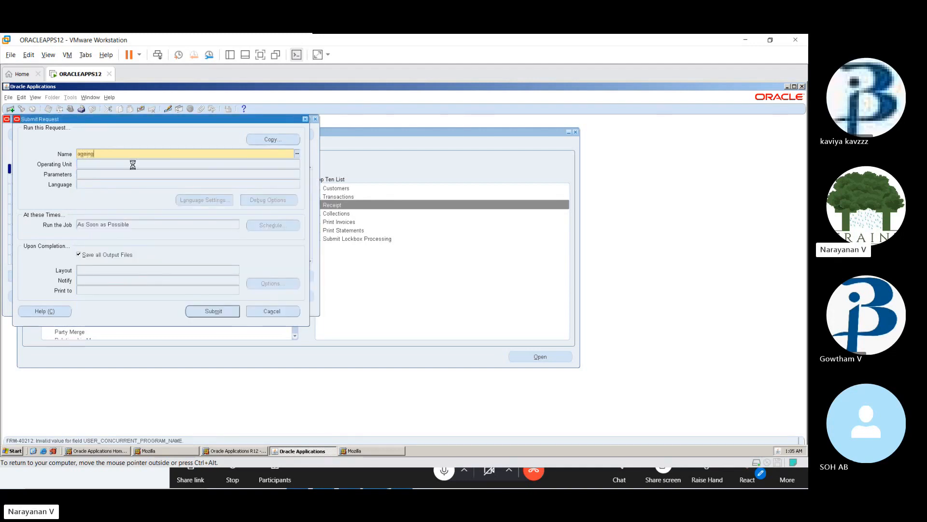
{"action": "key", "text": "ctrl+l"}
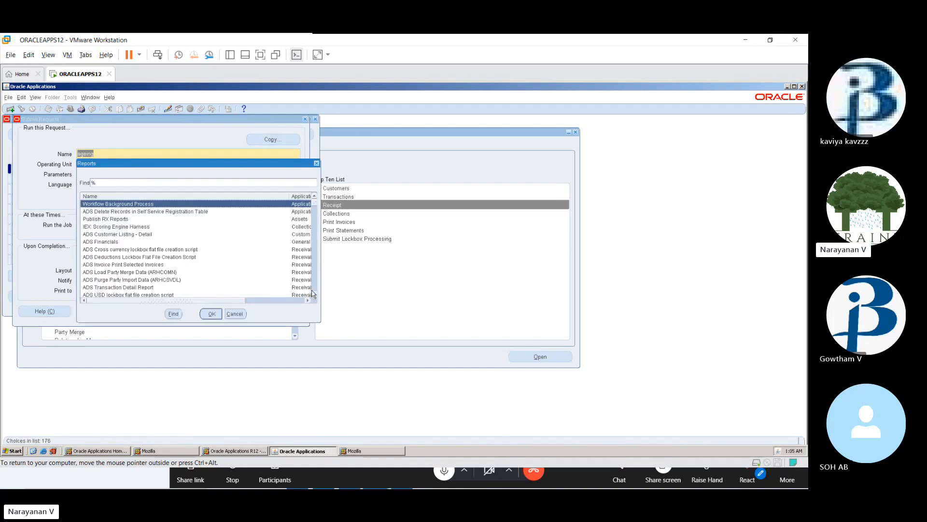
{"action": "scroll", "coordinate": [314, 295], "scroll_direction": "down", "scroll_amount": 8}
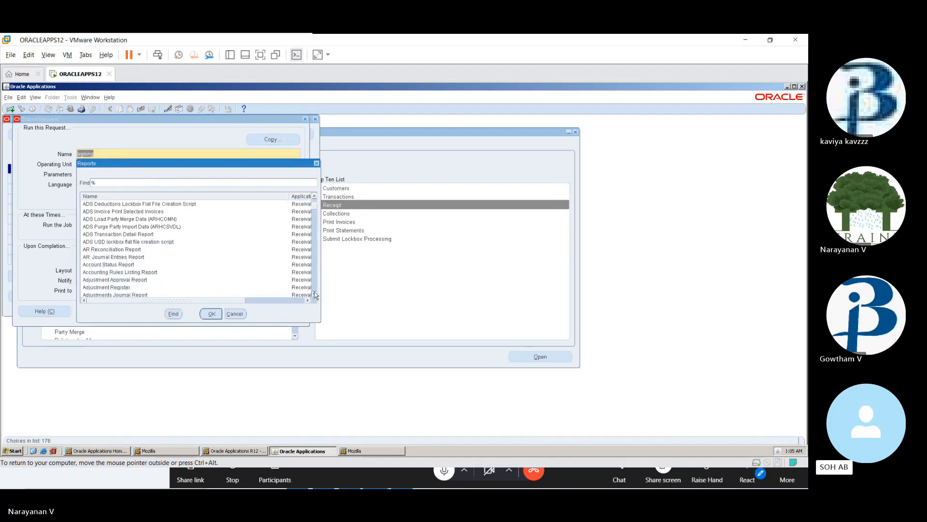
{"action": "scroll", "coordinate": [315, 295], "scroll_direction": "down", "scroll_amount": 8}
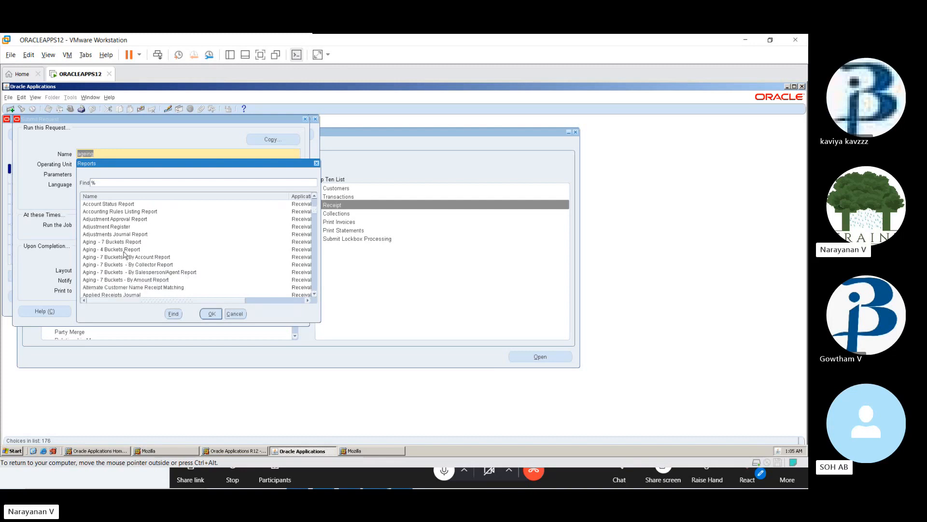
{"action": "left_click", "coordinate": [130, 250]}
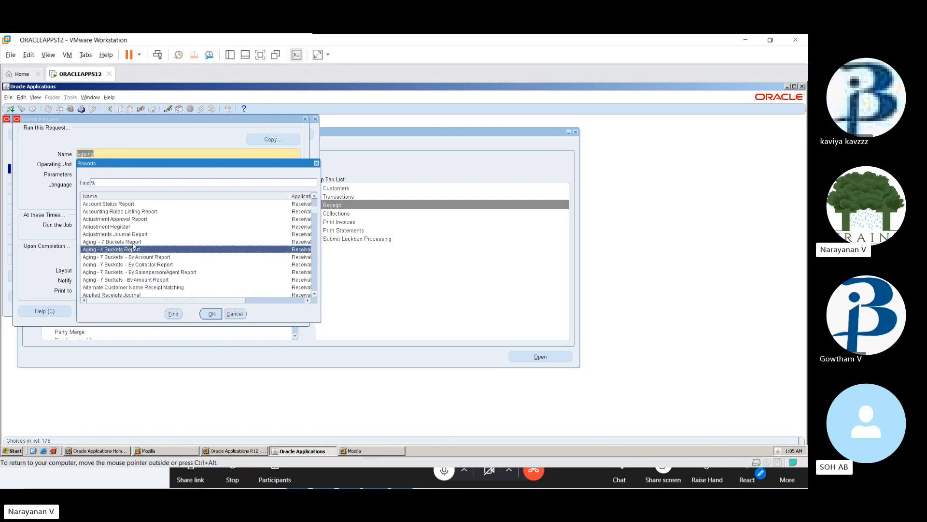
{"action": "left_click", "coordinate": [133, 243]}
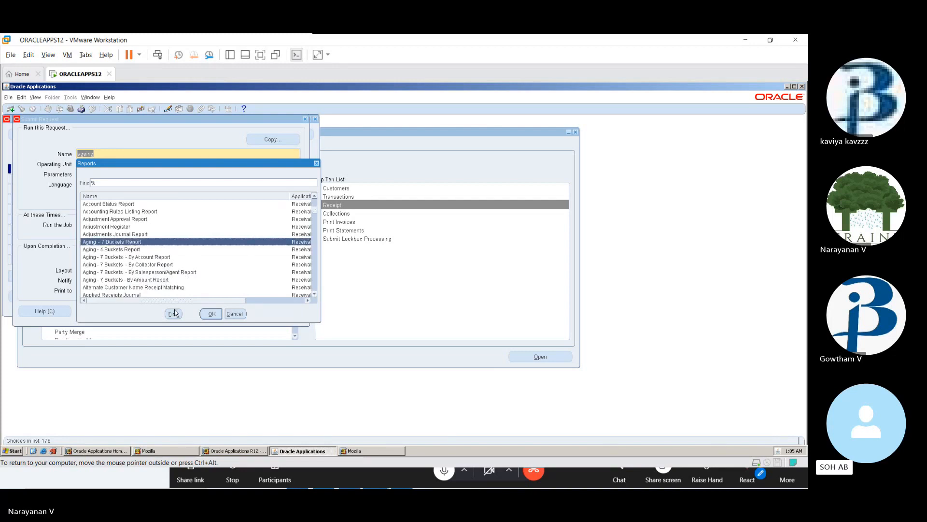
{"action": "left_click", "coordinate": [212, 315]}
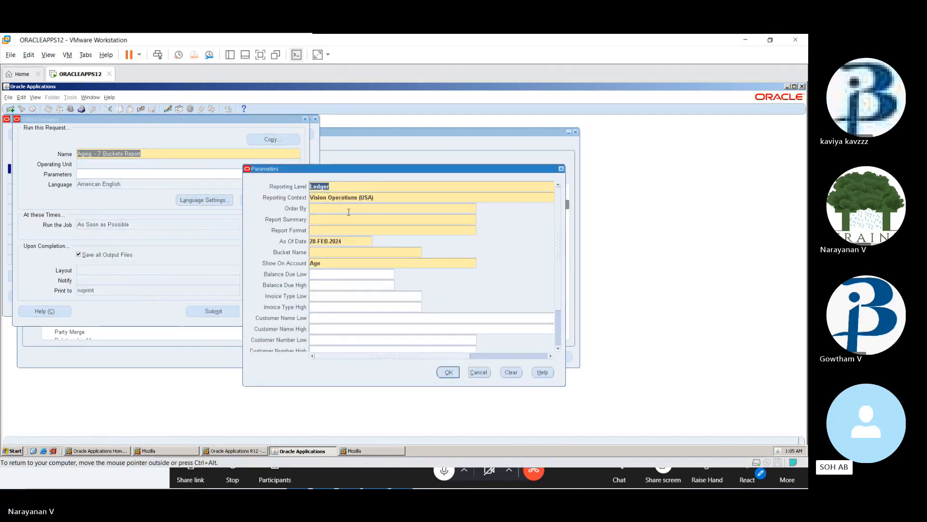
Set the report parameters to order by Customer, with report summary Customer Summary and report format Brief.
{"action": "left_click", "coordinate": [349, 209]}
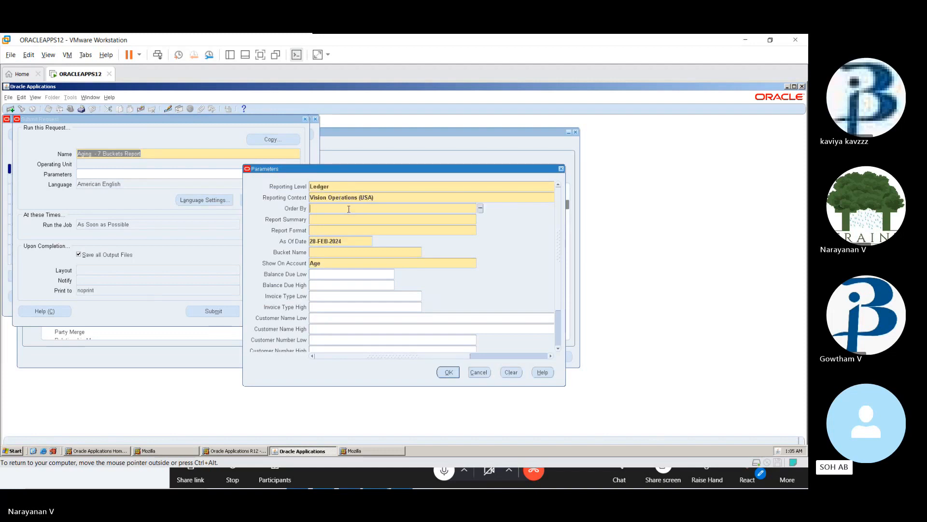
{"action": "left_click", "coordinate": [480, 208]}
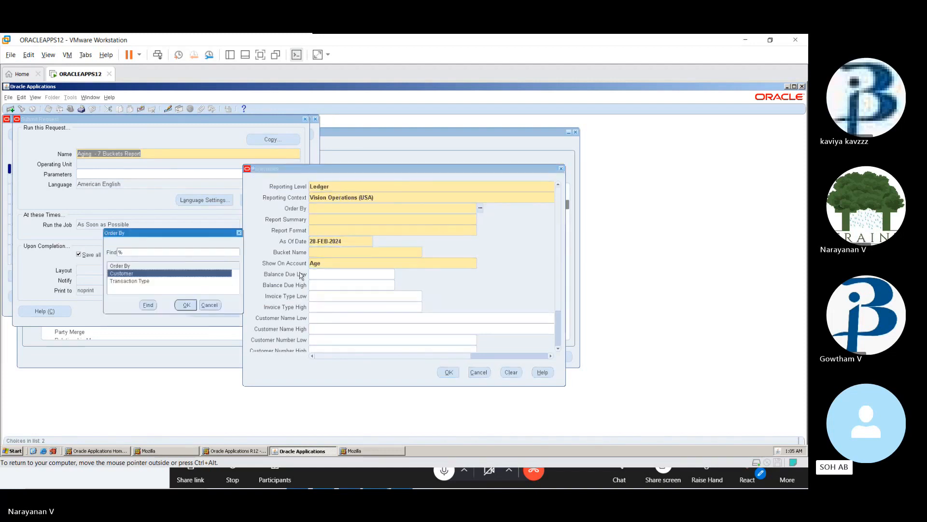
{"action": "key", "text": "Return"}
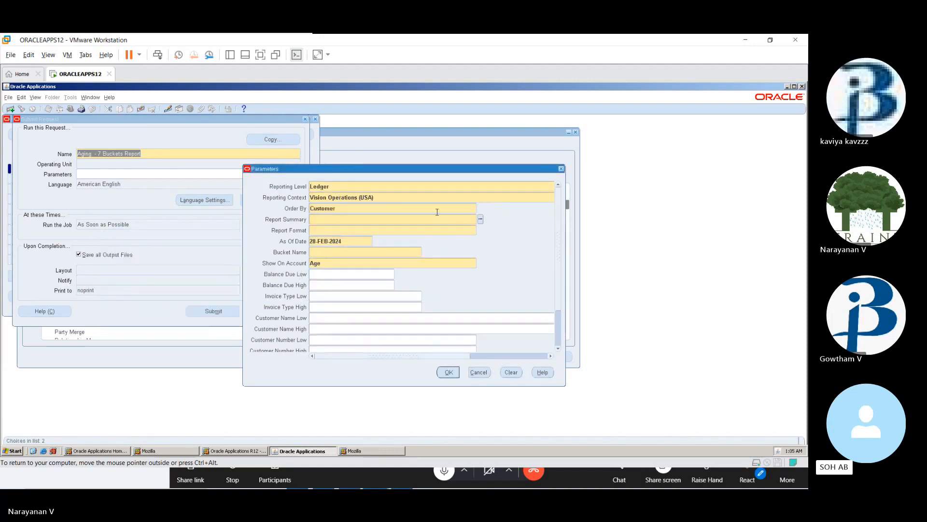
{"action": "left_click", "coordinate": [481, 219]}
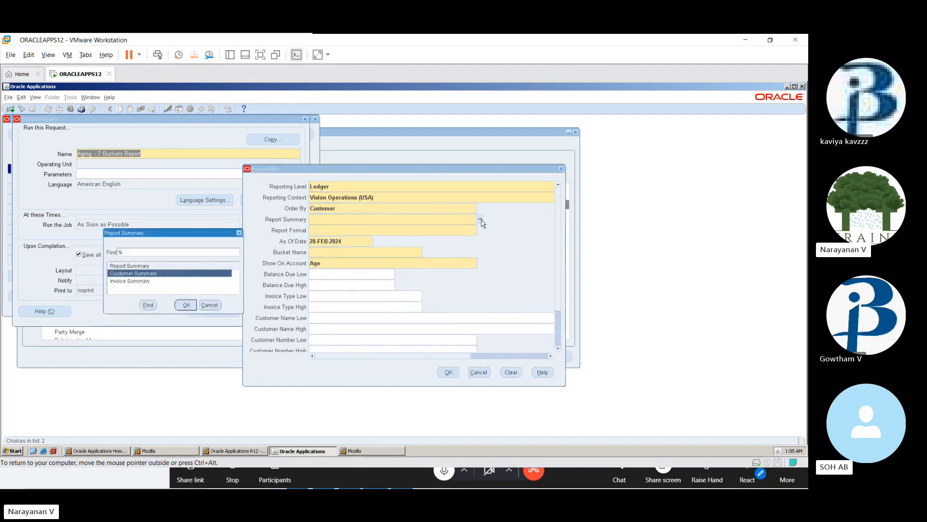
{"action": "left_click", "coordinate": [186, 305]}
{"action": "left_click", "coordinate": [480, 231]}
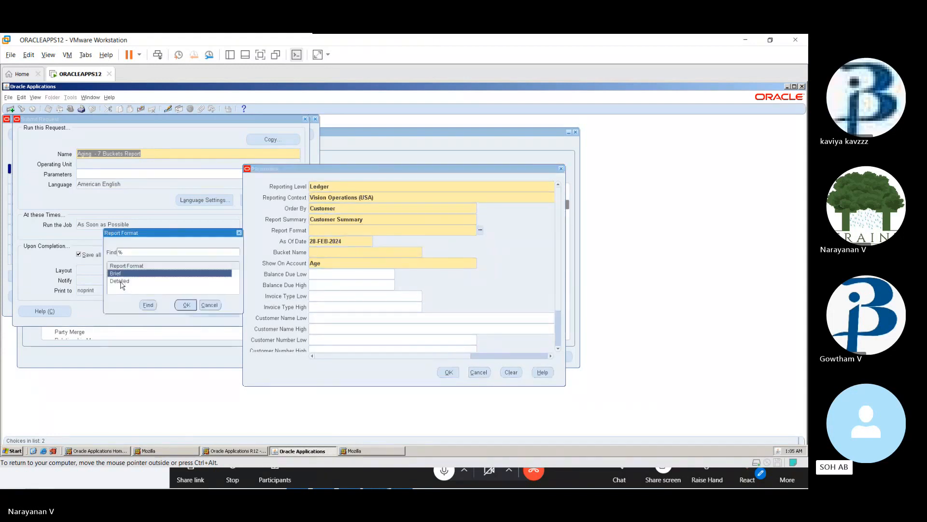
{"action": "left_click", "coordinate": [187, 305]}
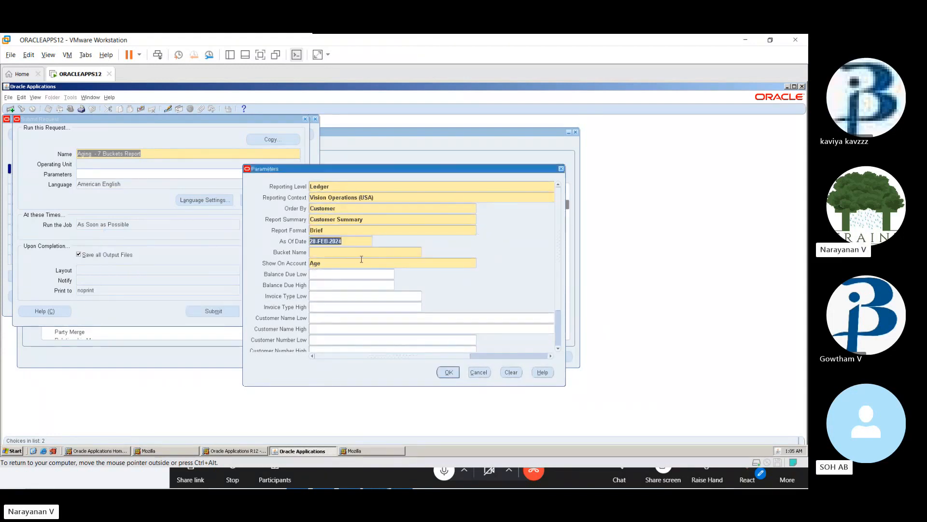
Set the bucket name to Collections, review the remaining parameters, and accept them.
{"action": "left_click", "coordinate": [337, 251]}
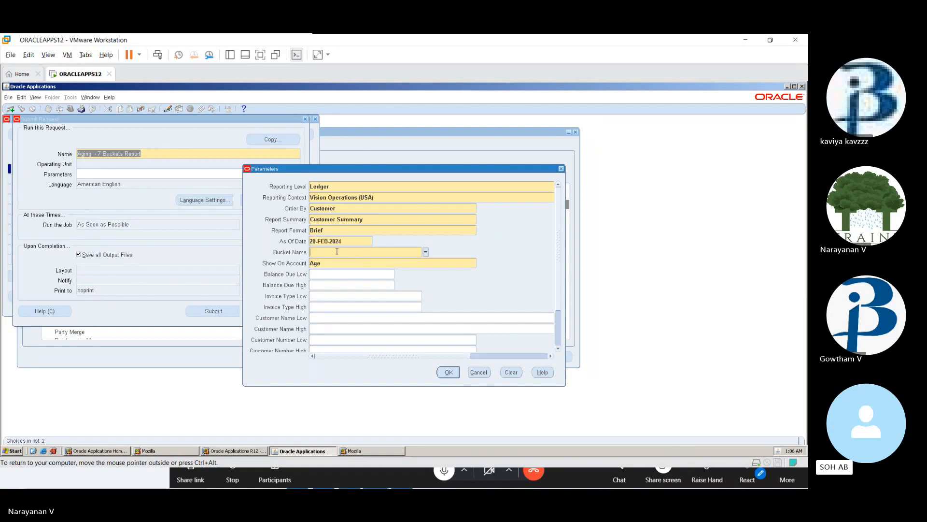
{"action": "left_click", "coordinate": [426, 252]}
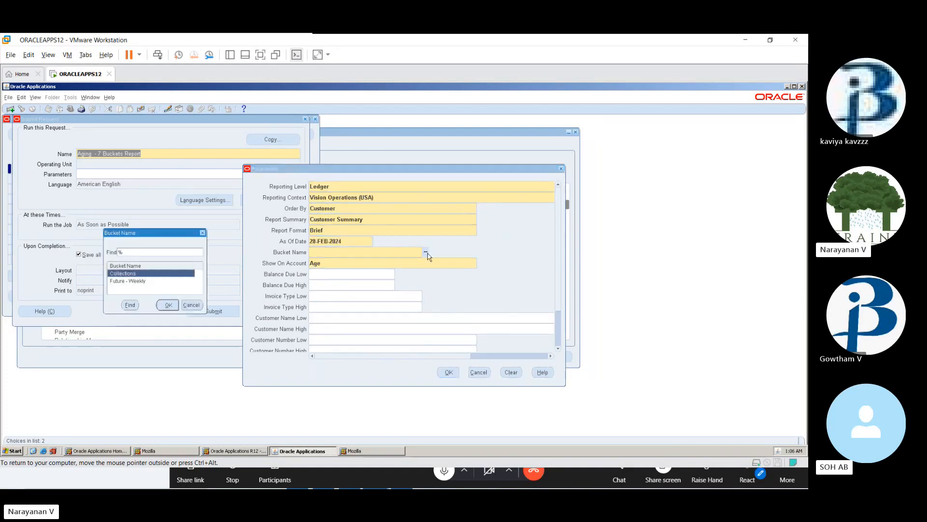
{"action": "double_click", "coordinate": [145, 273]}
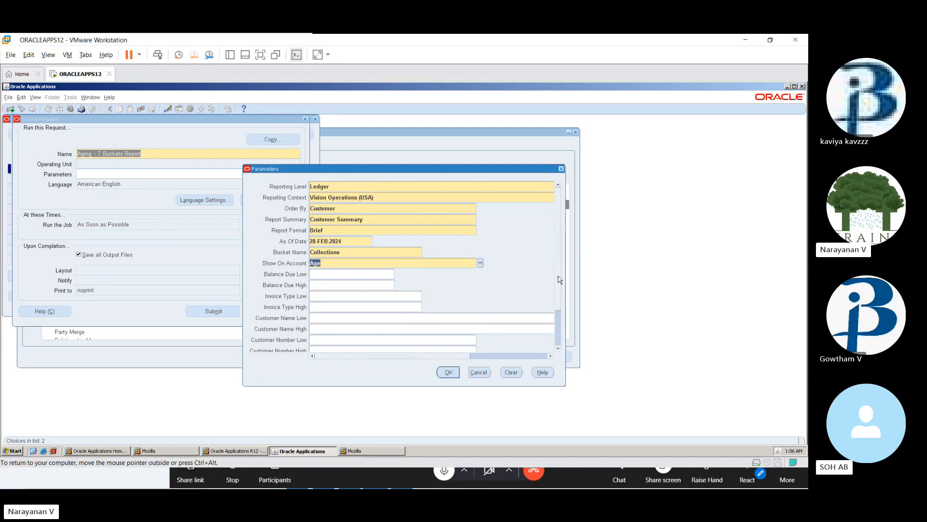
{"action": "scroll", "coordinate": [559, 280], "scroll_direction": "down", "scroll_amount": 3}
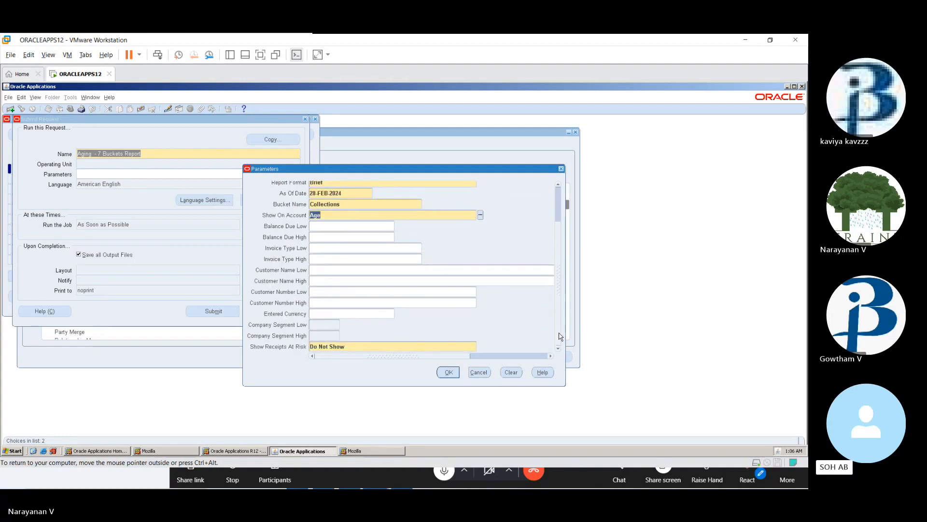
{"action": "scroll", "coordinate": [560, 336], "scroll_direction": "up", "scroll_amount": 3}
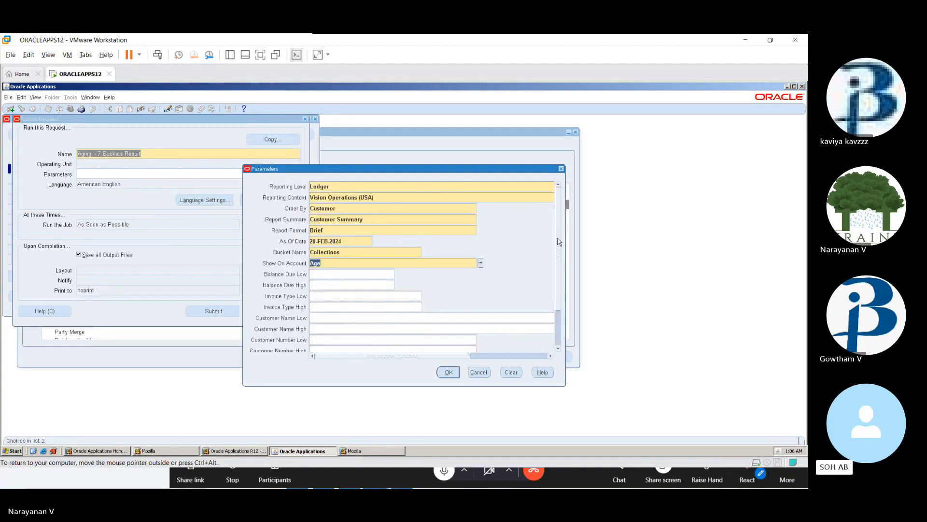
{"action": "left_click", "coordinate": [449, 373]}
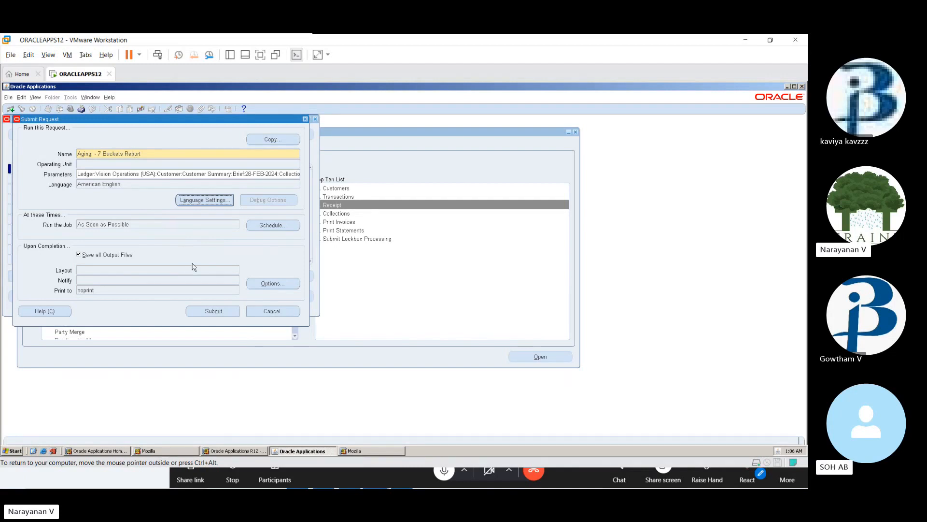
Submit the Aging - 7 Buckets Report request, decline another request, and list all own requests.
{"action": "left_click", "coordinate": [216, 310]}
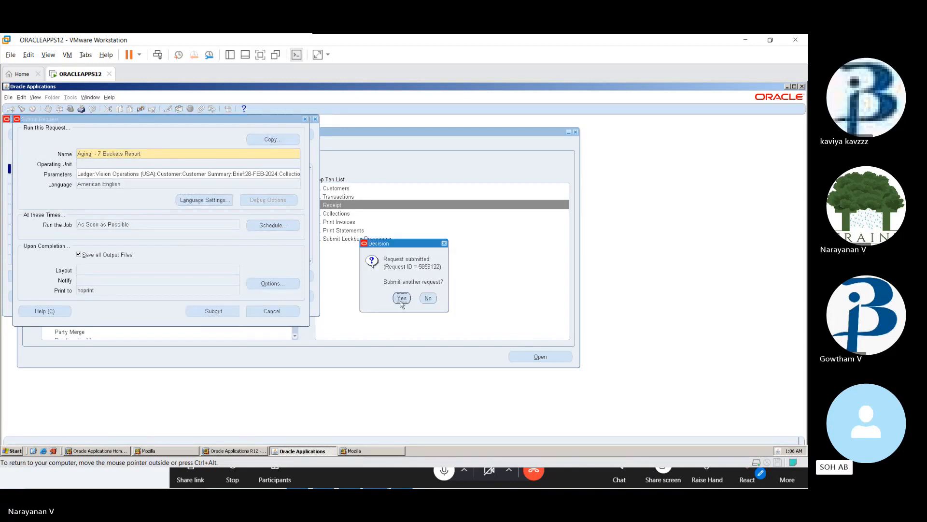
{"action": "left_click", "coordinate": [427, 298]}
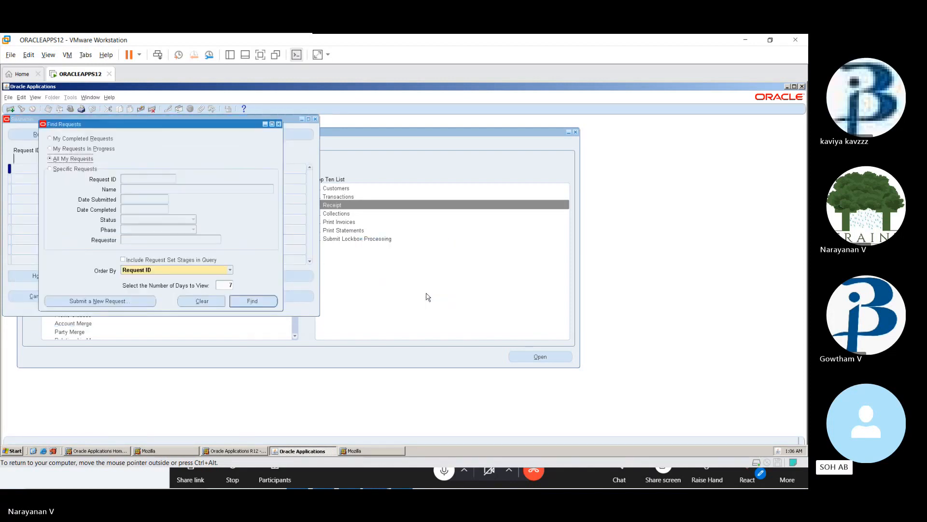
{"action": "left_click", "coordinate": [246, 300]}
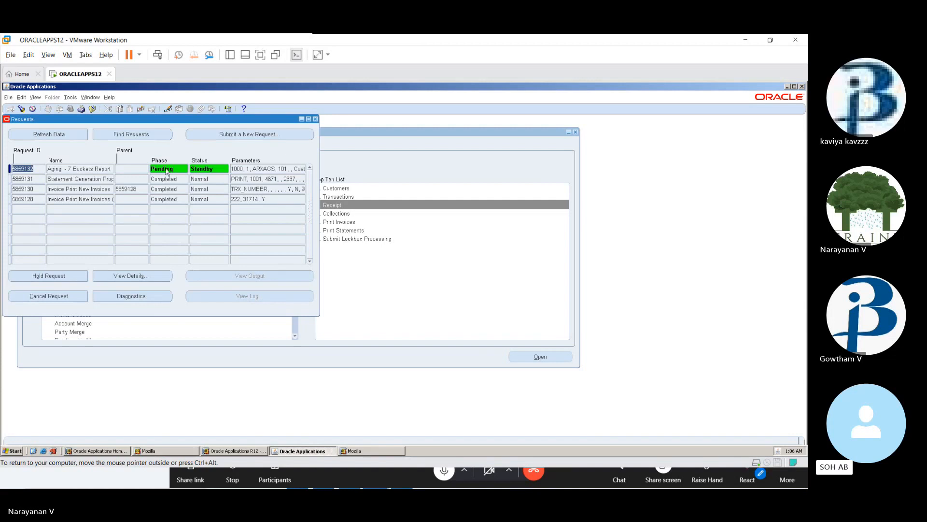
Refresh the request list repeatedly to check the phase and status of the Aging - 7 Buckets Report.
{"action": "left_click", "coordinate": [58, 137]}
{"action": "left_click", "coordinate": [64, 134]}
{"action": "left_click", "coordinate": [73, 138]}
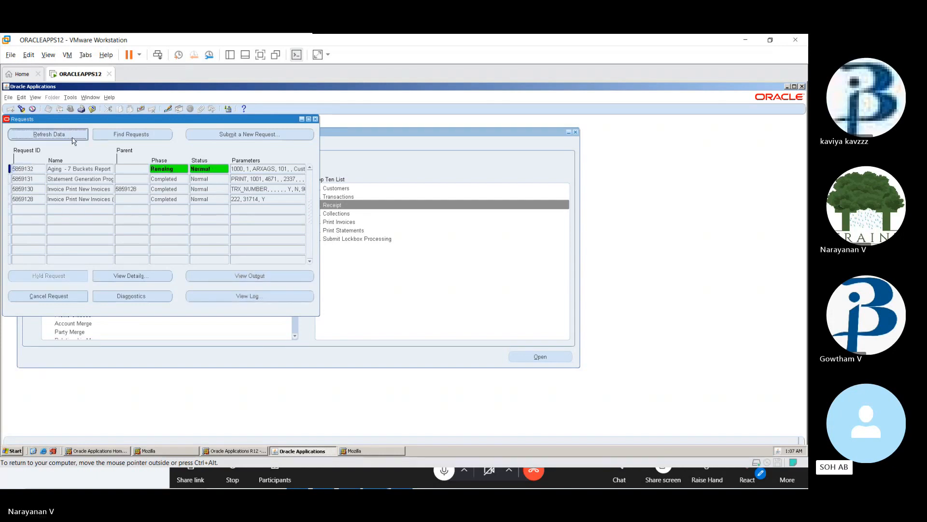
{"action": "left_click", "coordinate": [73, 138]}
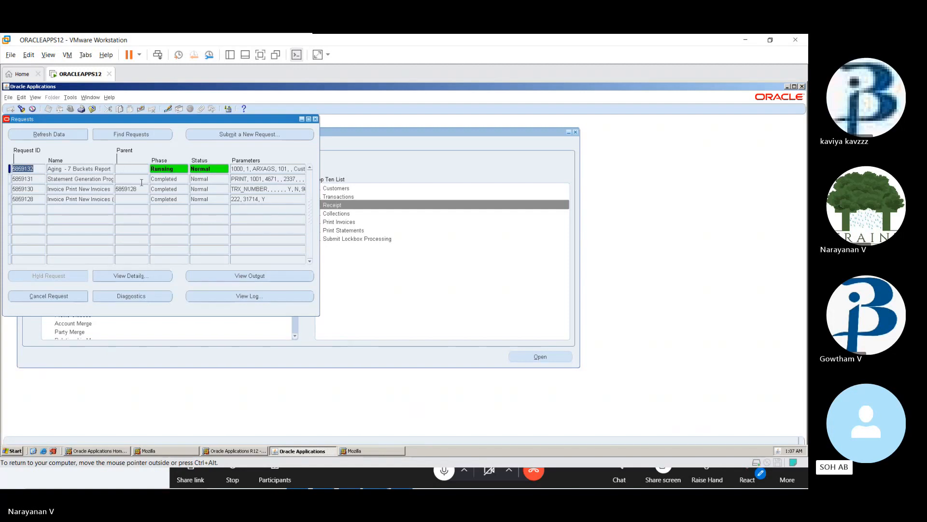
{"action": "left_click", "coordinate": [64, 135]}
{"action": "left_click", "coordinate": [64, 135]}
{"action": "left_click", "coordinate": [64, 135]}
{"action": "left_click", "coordinate": [63, 135]}
{"action": "left_click", "coordinate": [65, 135]}
{"action": "left_click", "coordinate": [65, 136]}
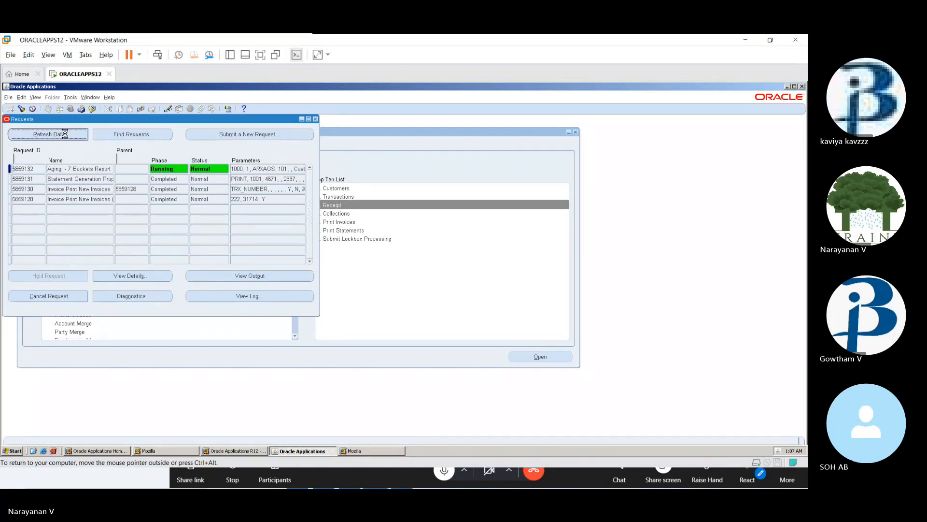
{"action": "left_click", "coordinate": [66, 135]}
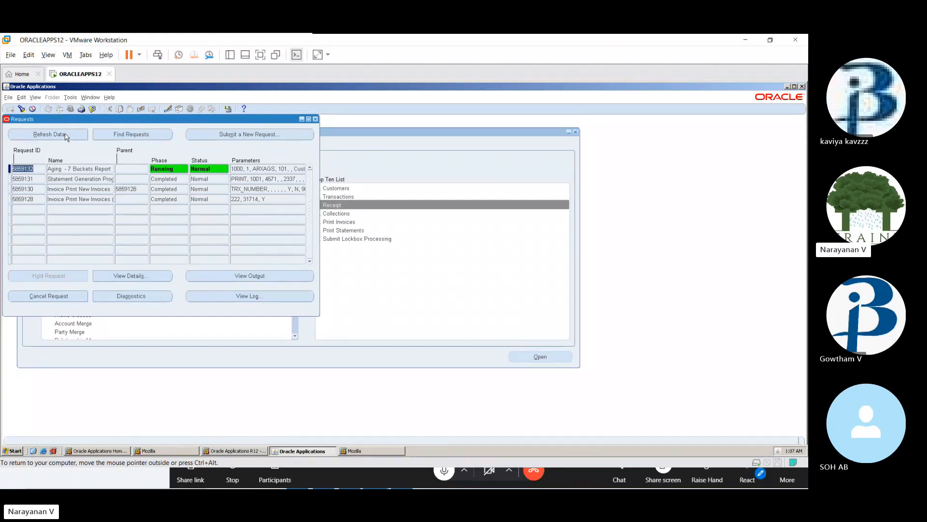
{"action": "left_click", "coordinate": [66, 137]}
{"action": "left_click", "coordinate": [67, 137]}
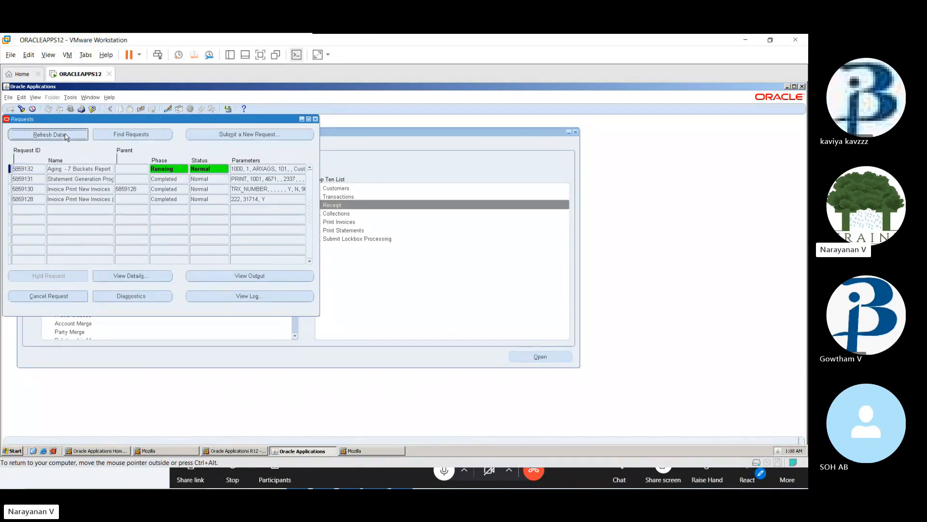
View the Aging - 7 Buckets Report output, examine the customer aging figures, and select all of the report text.
{"action": "left_click", "coordinate": [242, 277]}
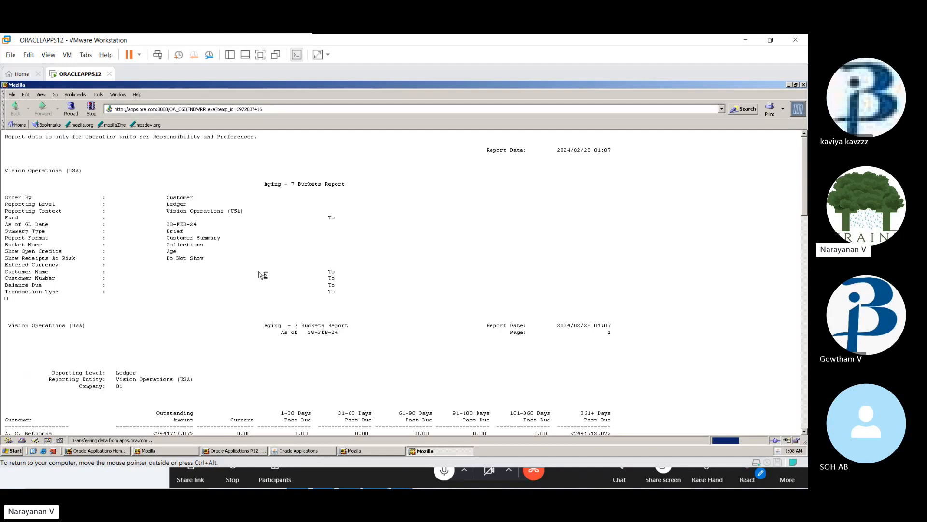
{"action": "left_click_drag", "start_coordinate": [806, 172], "coordinate": [805, 247]}
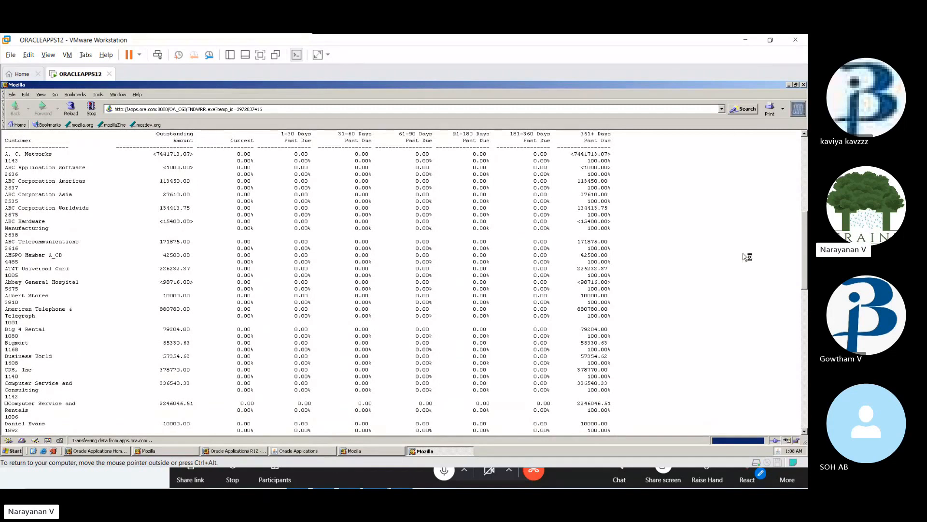
{"action": "key", "text": "ctrl+a"}
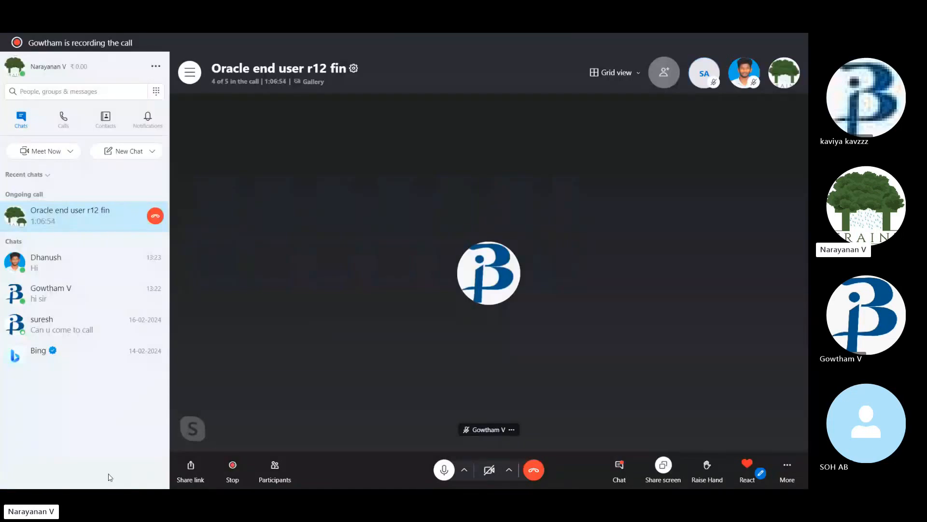
Leave the virtual machine, find and launch Excel on the host computer, and bring its start screen to the front.
{"action": "key", "text": "alt+Tab"}
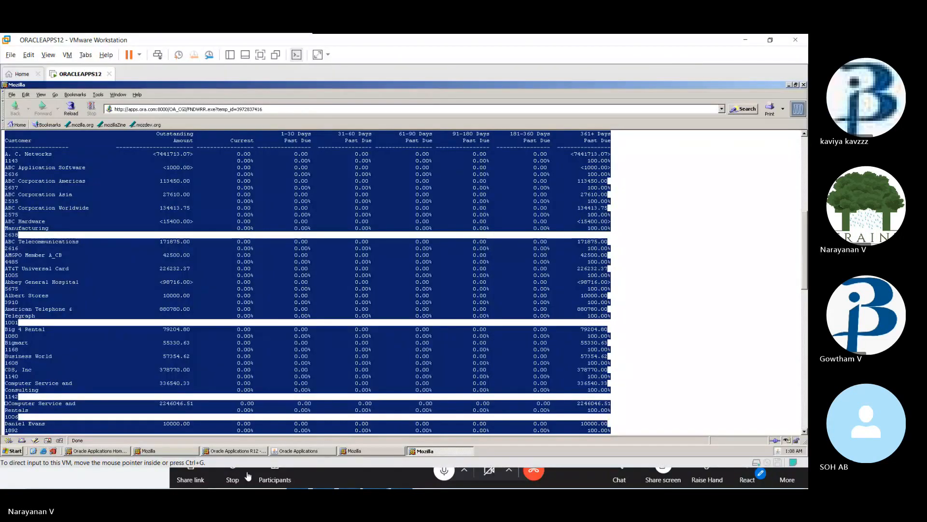
{"action": "key", "text": "super+d"}
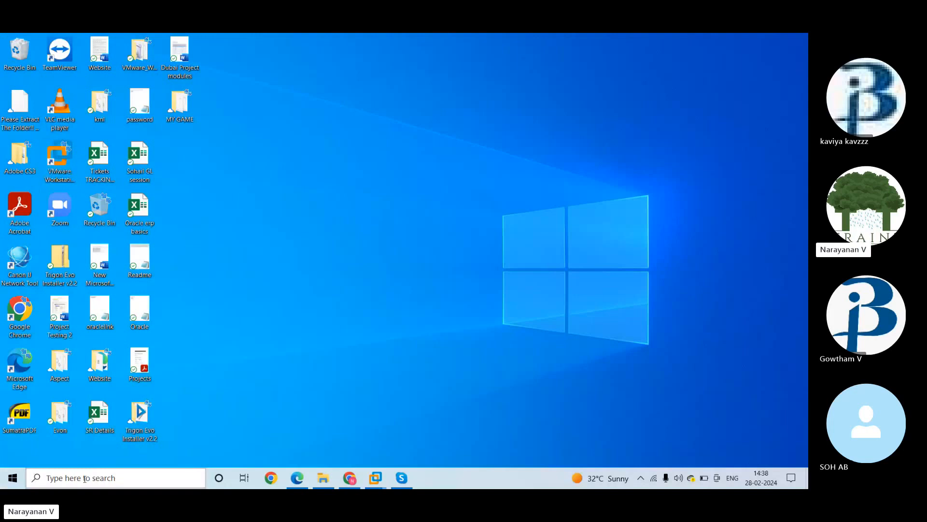
{"action": "left_click", "coordinate": [85, 479]}
{"action": "type", "text": "excel"}
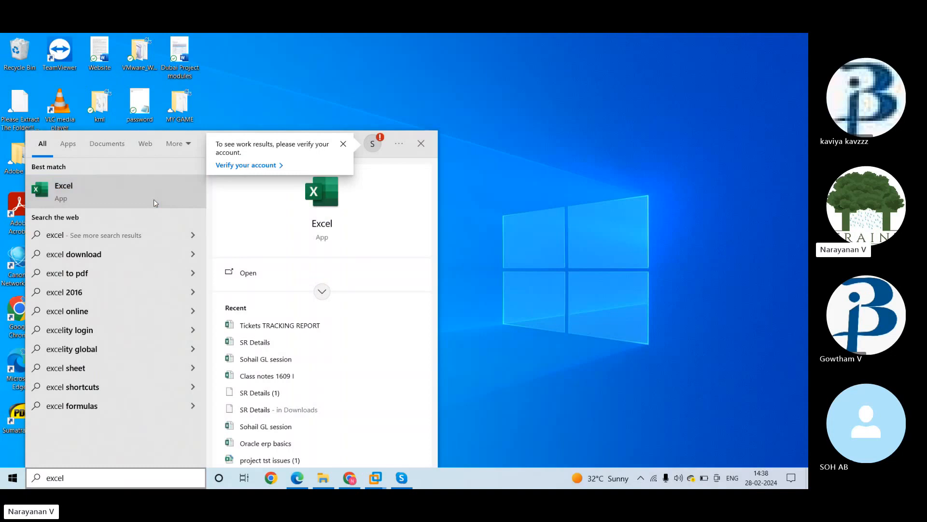
{"action": "left_click", "coordinate": [319, 226]}
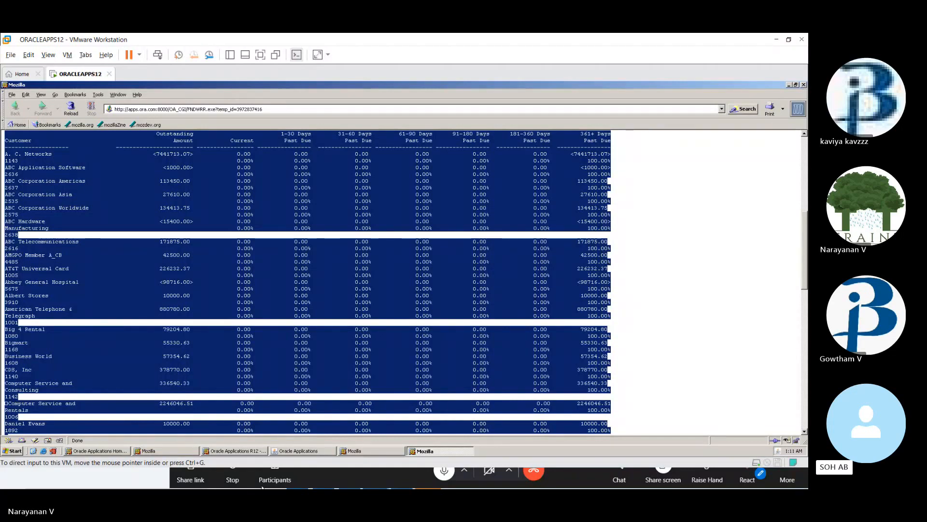
{"action": "left_click", "coordinate": [262, 486]}
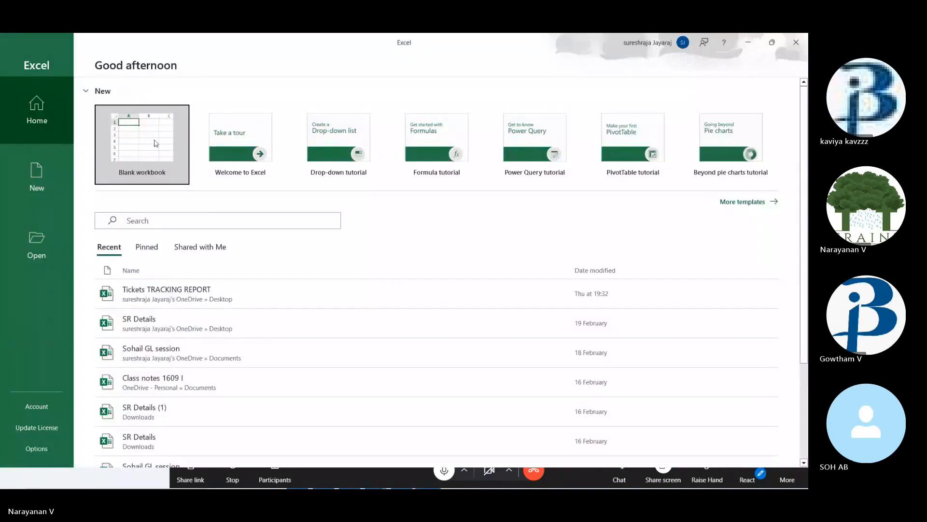
Create a blank workbook and paste the copied Aging - 7 Buckets Report text into its first sheet.
{"action": "left_click", "coordinate": [190, 162]}
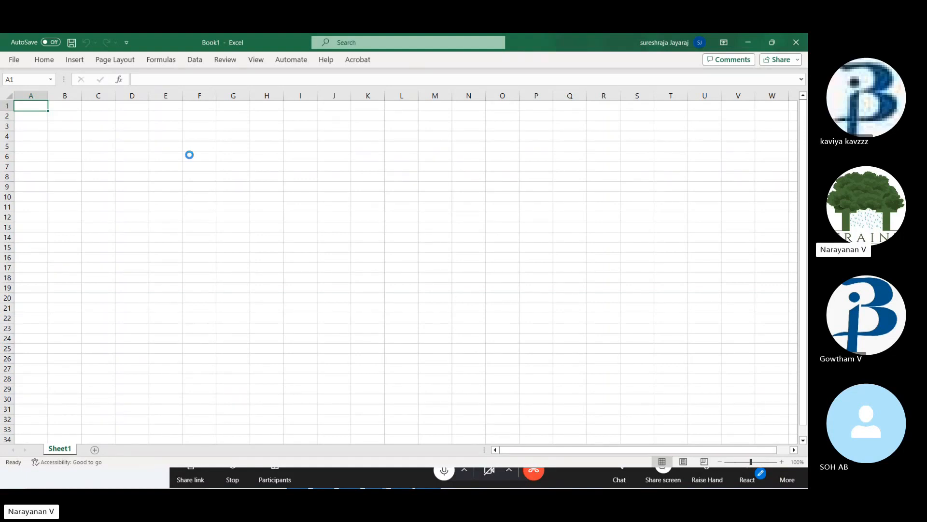
{"action": "key", "text": "ctrl+v"}
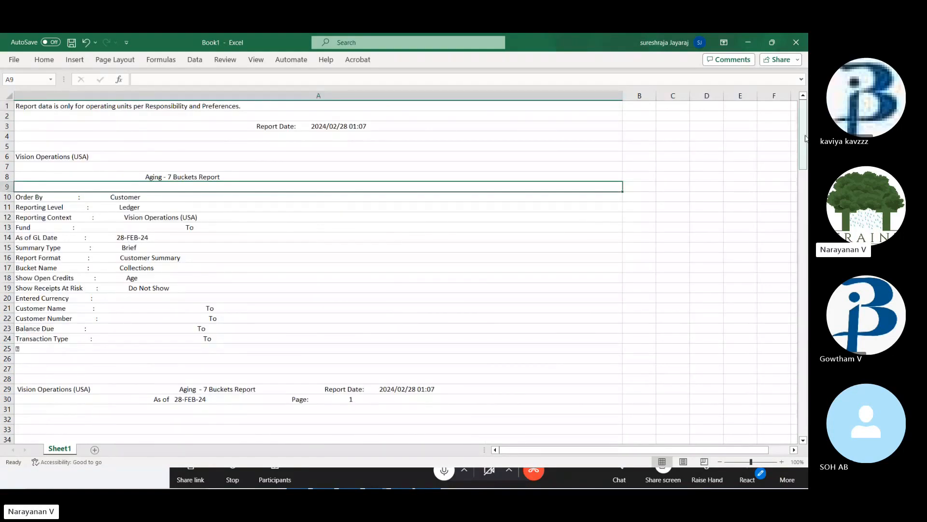
{"action": "left_click_drag", "start_coordinate": [805, 139], "coordinate": [806, 170]}
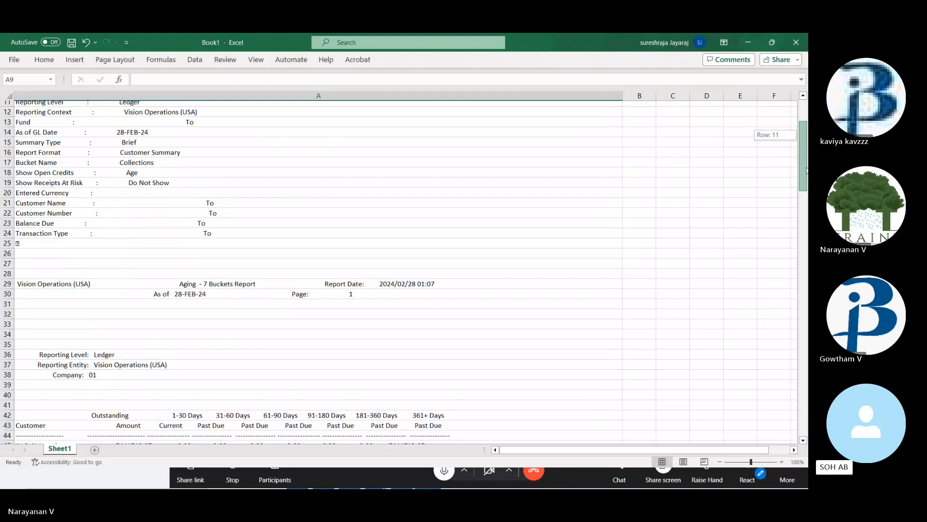
{"action": "left_click_drag", "start_coordinate": [806, 170], "coordinate": [807, 226]}
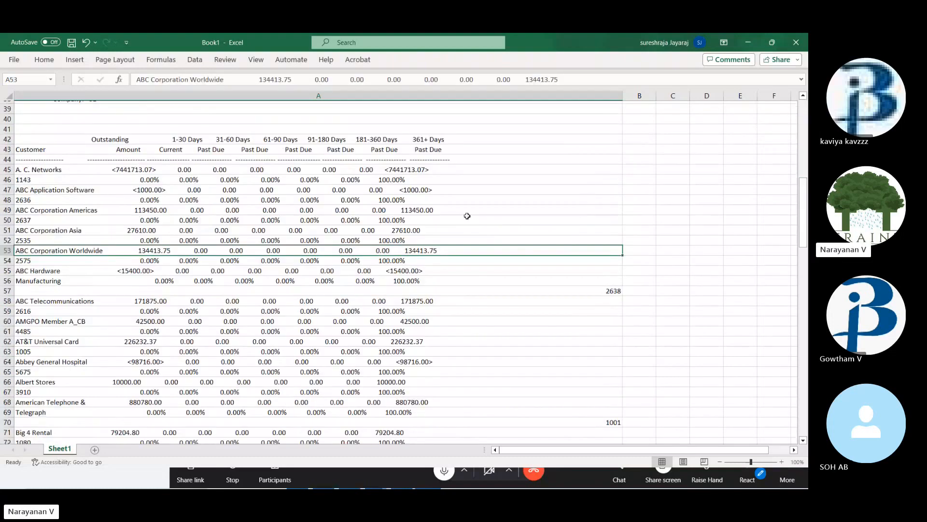
Split the report text in column A into separate columns and narrow column A to bring all aging buckets into view.
{"action": "left_click", "coordinate": [282, 98]}
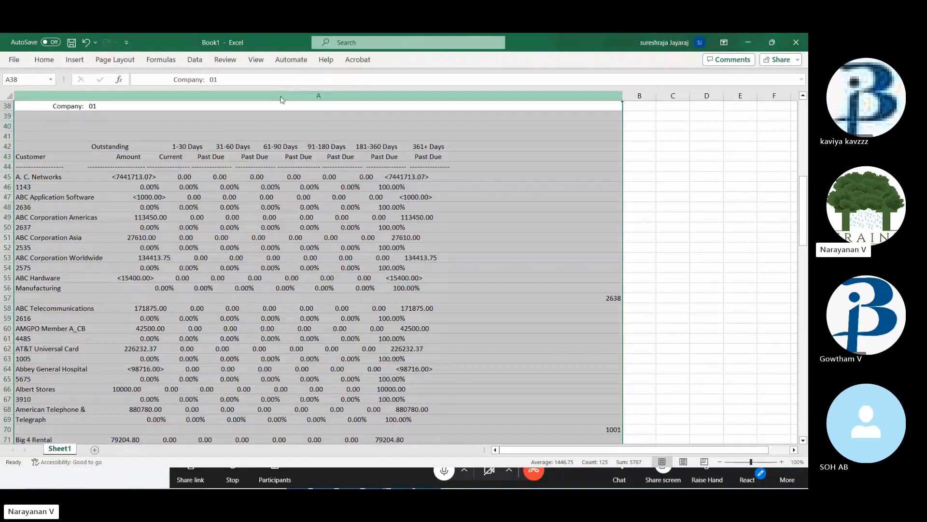
{"action": "key", "text": "Left"}
{"action": "key", "text": "Left"}
{"action": "key", "text": "Left"}
{"action": "key", "text": "Left"}
{"action": "key", "text": "Left"}
{"action": "key", "text": "Left"}
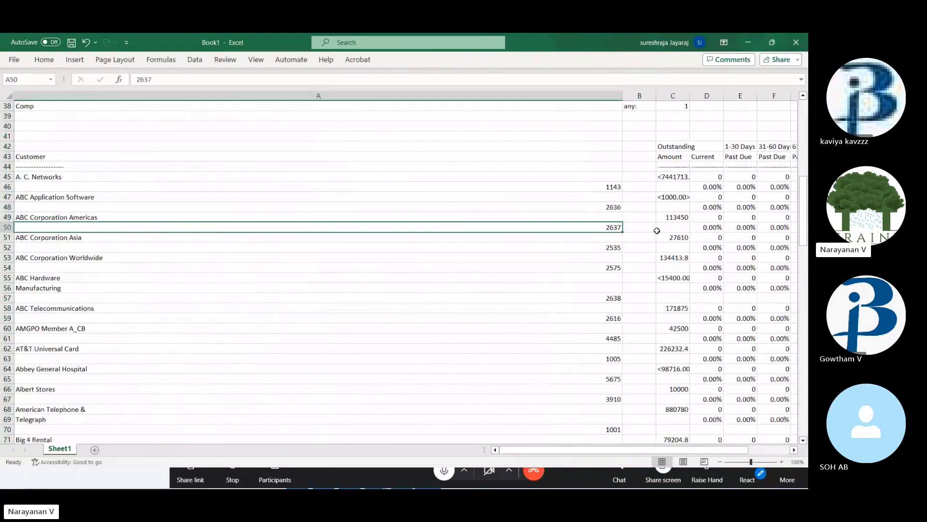
{"action": "left_click_drag", "start_coordinate": [623, 96], "coordinate": [136, 140]}
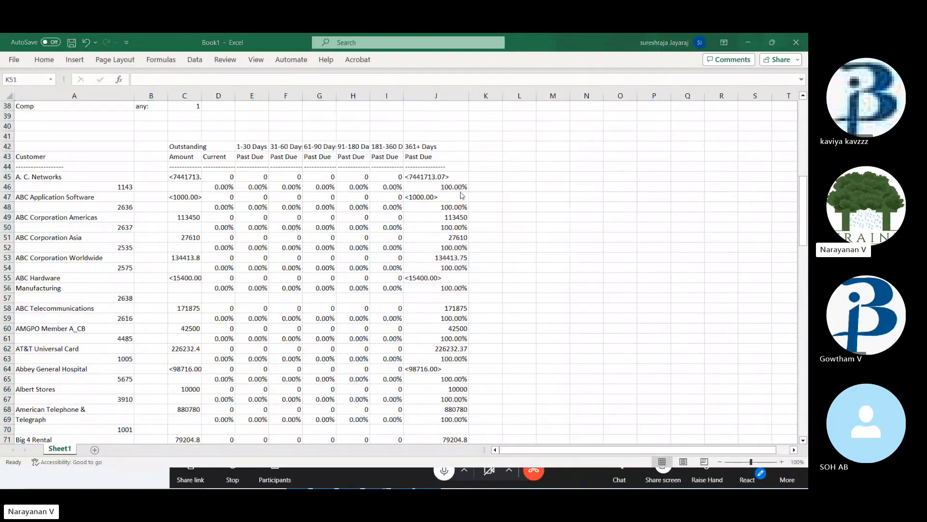
Switch back to the ORACLEAPPS12 virtual machine, open Notepad there, and paste the copied aging report text into it.
{"action": "key", "text": "alt+Tab"}
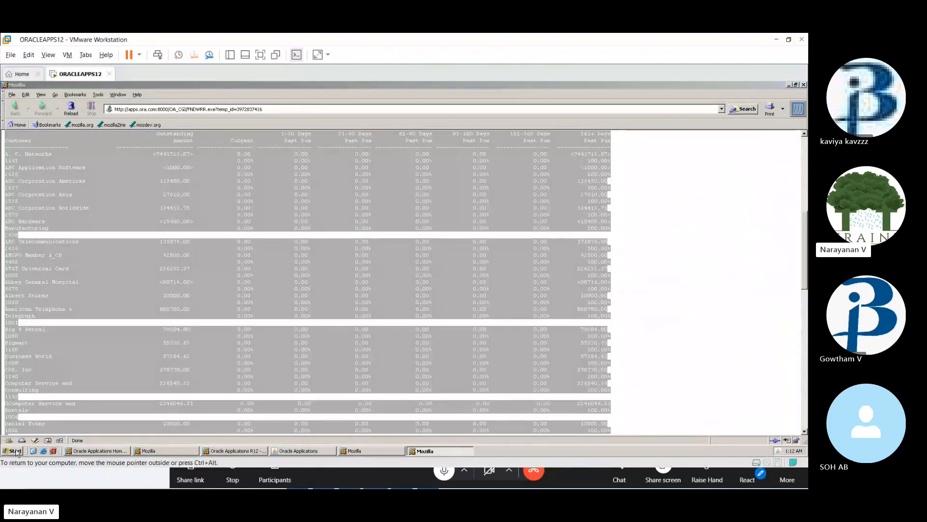
{"action": "left_click", "coordinate": [17, 451]}
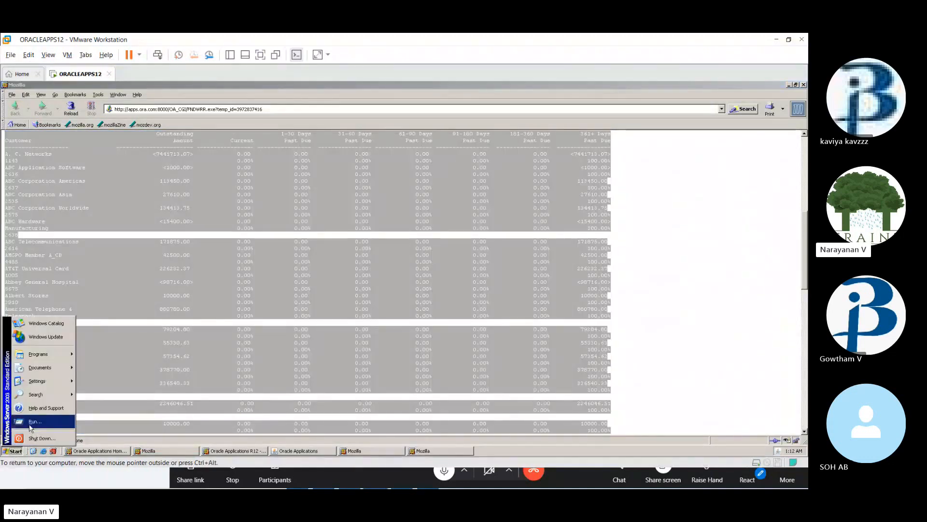
{"action": "mouse_move", "coordinate": [46, 369]}
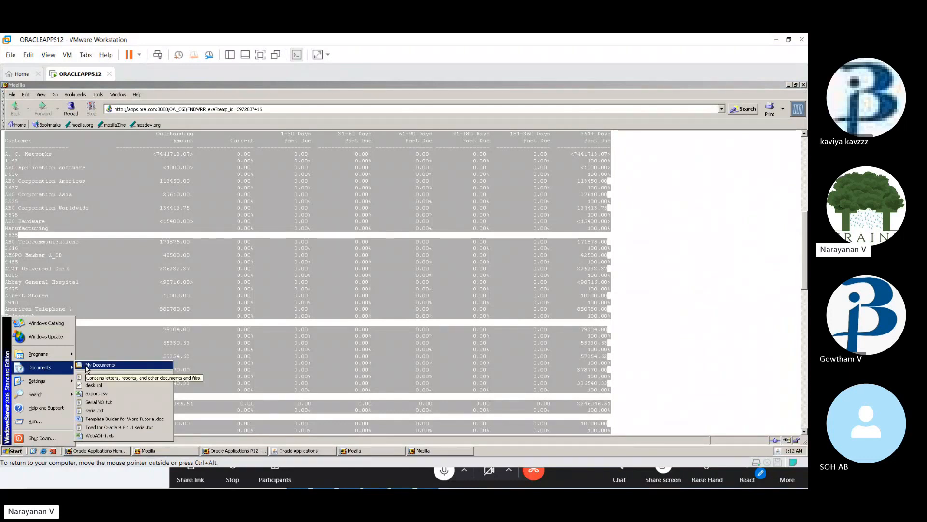
{"action": "left_click", "coordinate": [35, 421]}
{"action": "type", "text": "notepad"}
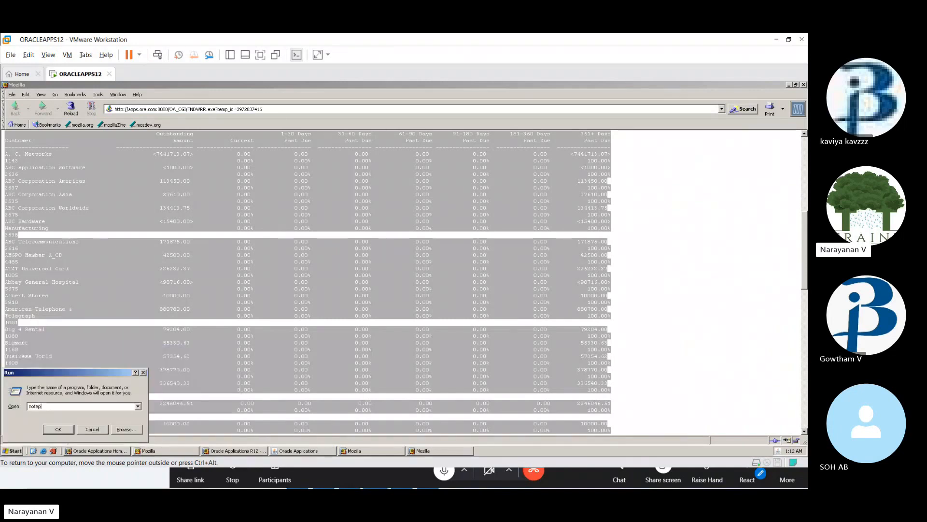
{"action": "key", "text": "Return"}
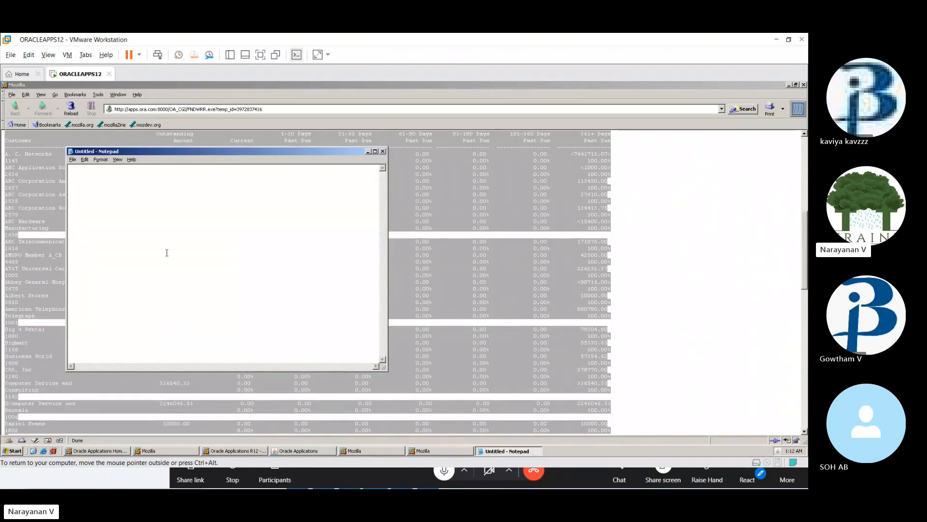
{"action": "key", "text": "ctrl+v"}
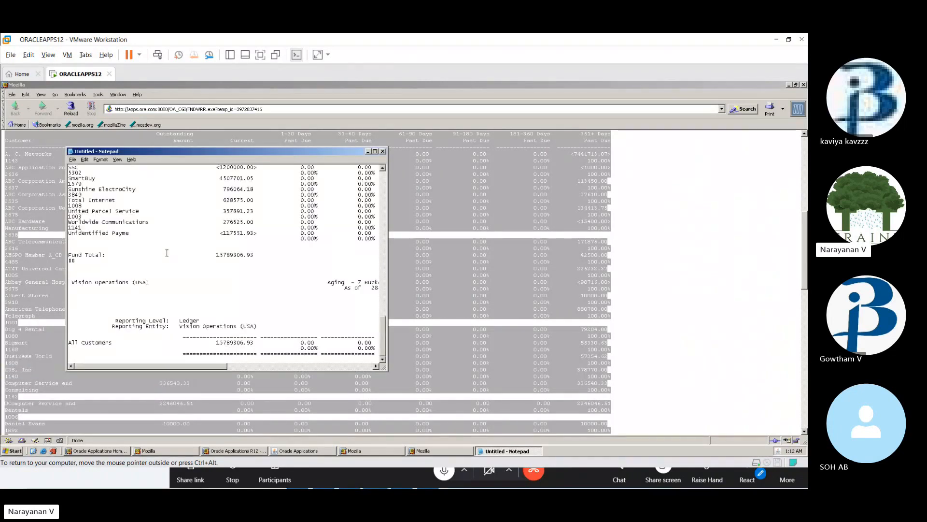
Save the pasted report as a text document named Sample SOA on Local Disk (C:).
{"action": "left_click", "coordinate": [73, 160]}
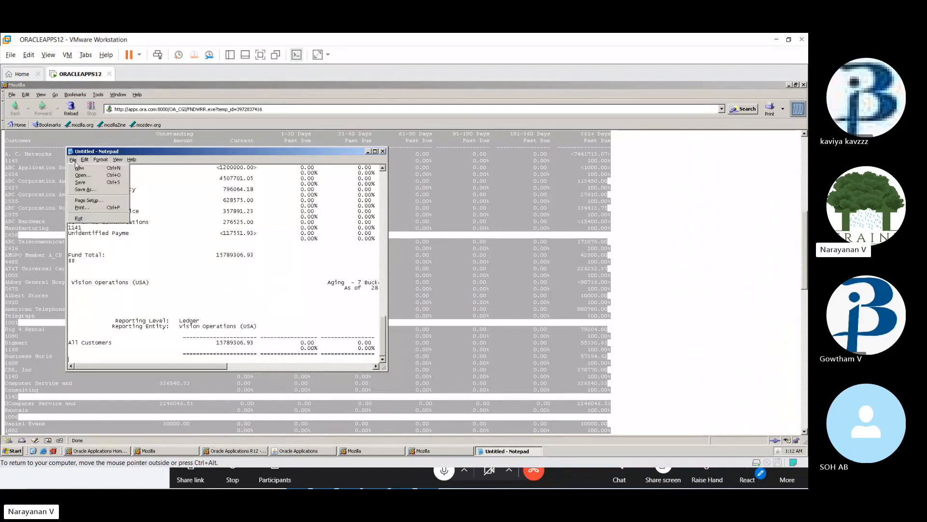
{"action": "left_click", "coordinate": [84, 189]}
{"action": "type", "text": "Sa"}
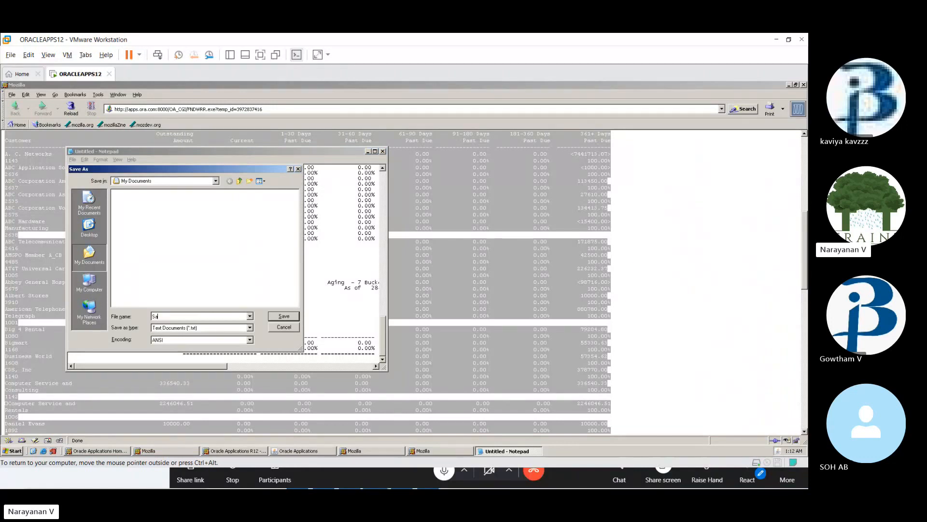
{"action": "type", "text": "mple SOA"}
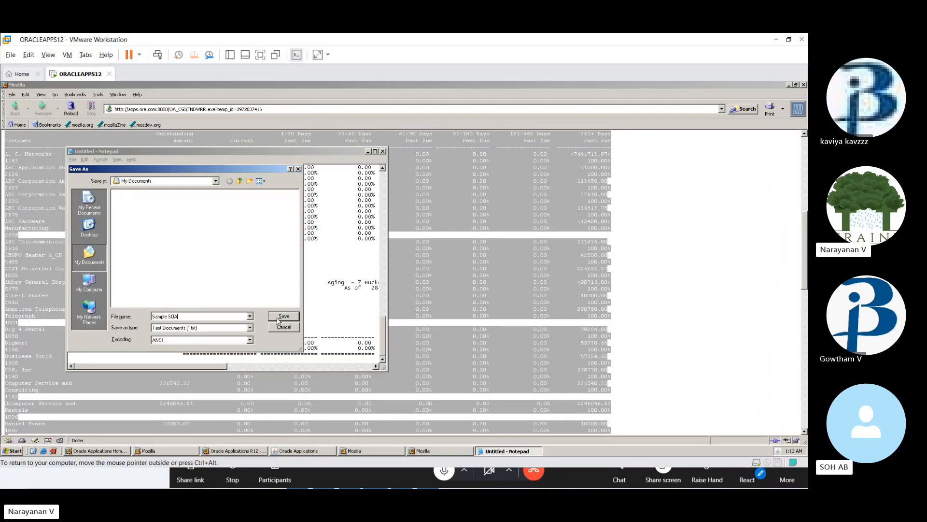
{"action": "left_click", "coordinate": [90, 285]}
{"action": "double_click", "coordinate": [141, 200]}
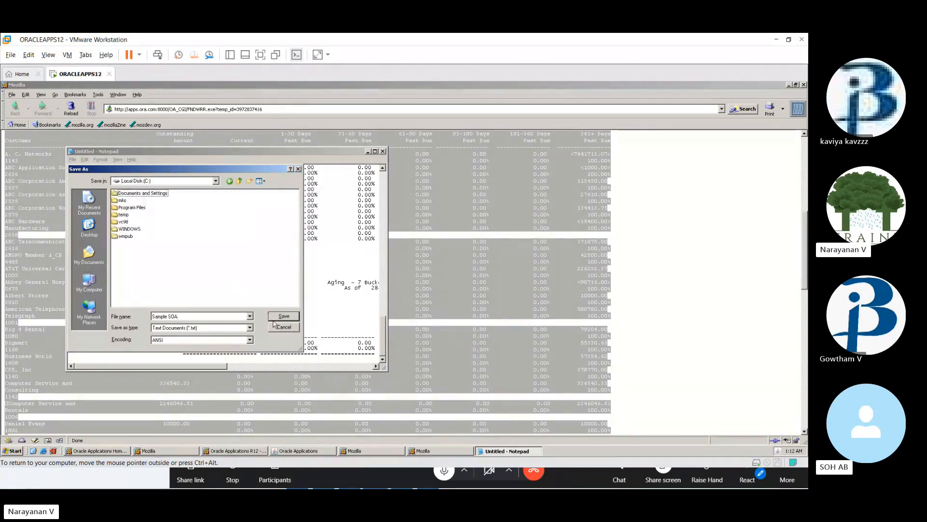
{"action": "left_click", "coordinate": [283, 317]}
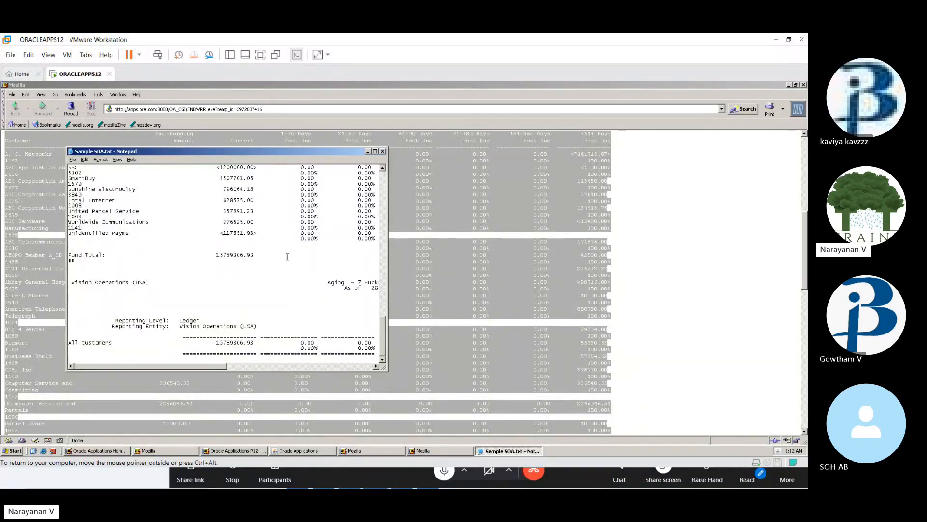
Close the Notepad file, the report output window, and the Requests form to return to the Receivables Navigator.
{"action": "left_click", "coordinate": [383, 151]}
{"action": "left_click", "coordinate": [804, 85]}
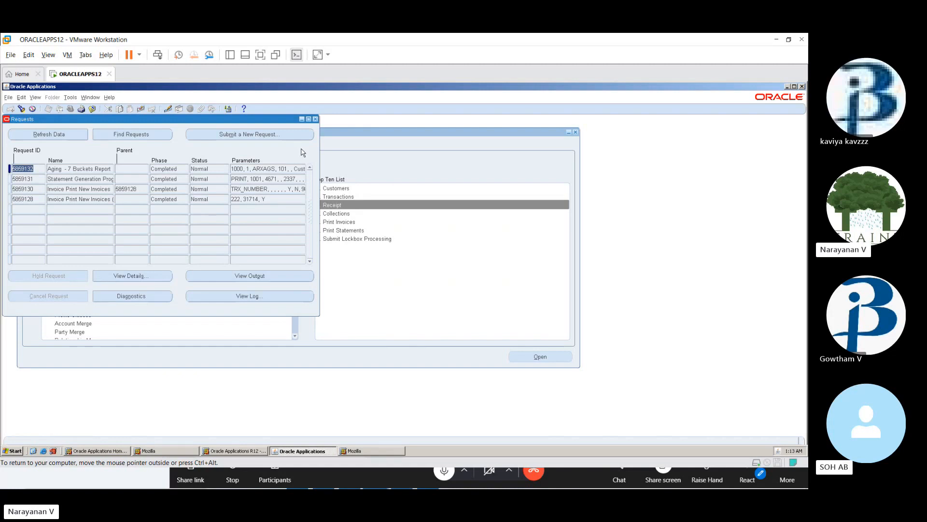
{"action": "left_click", "coordinate": [316, 119]}
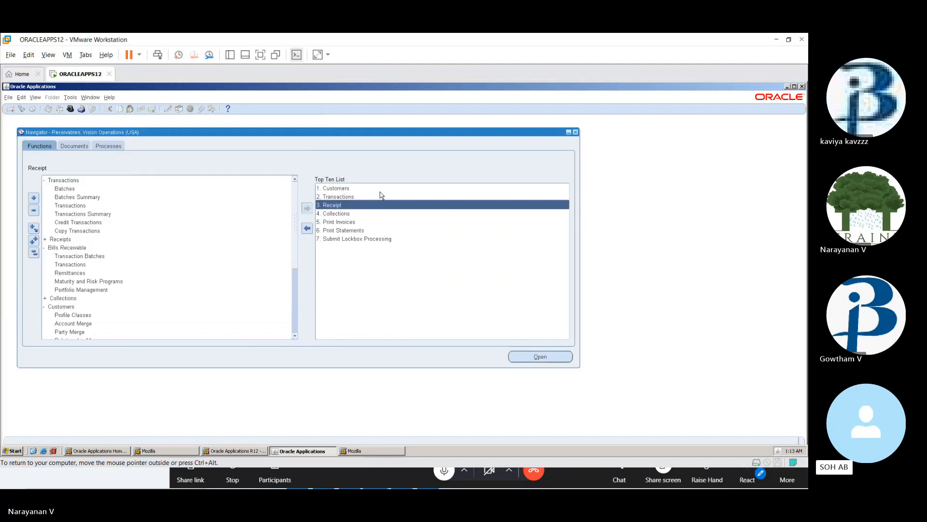